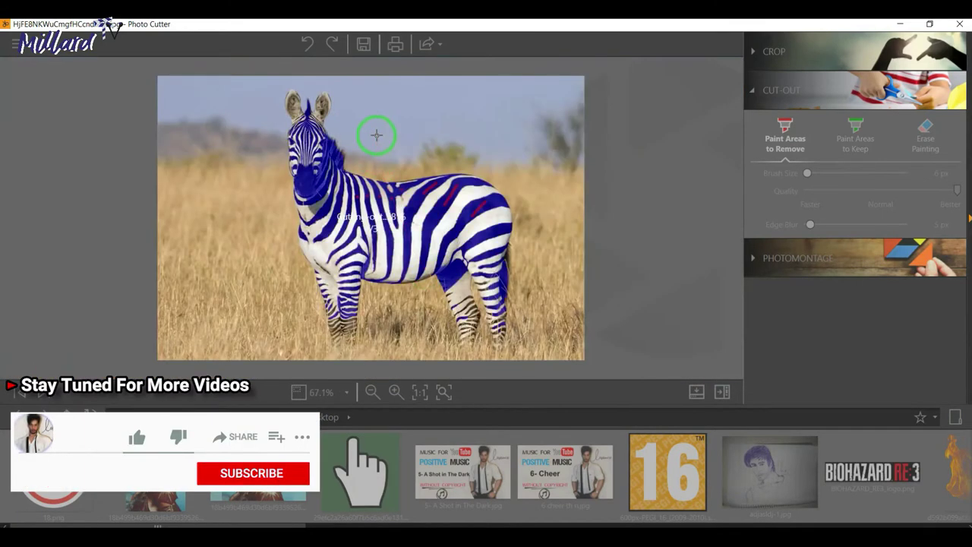
- Save the stripe-less zebra cut-out as a PNG at 100% quality, then close Photo Cutter
left_click(364, 43)
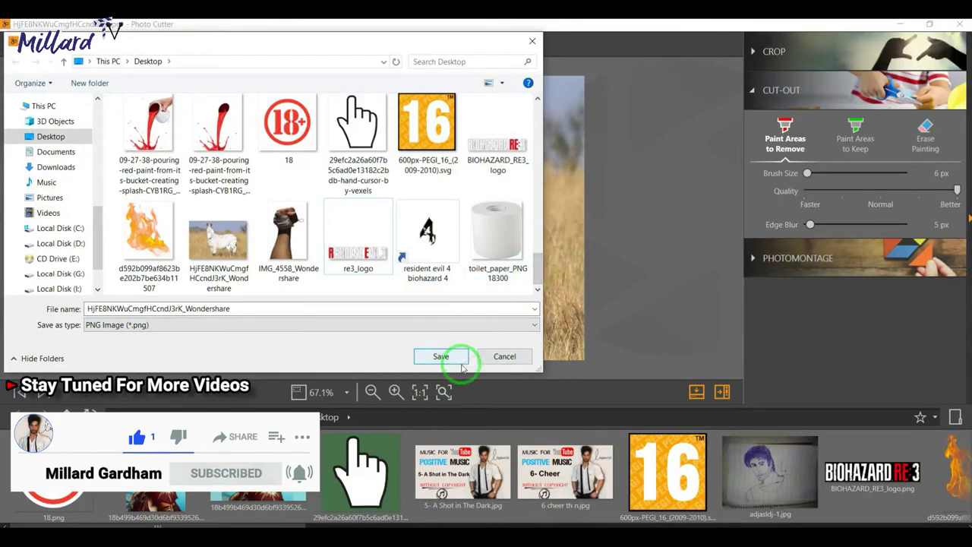
left_click(442, 356)
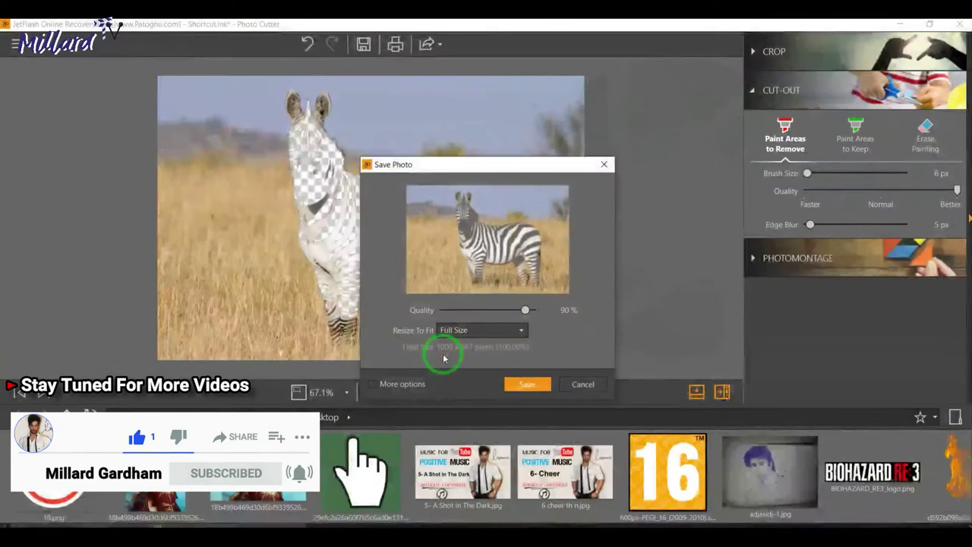
left_click(525, 311)
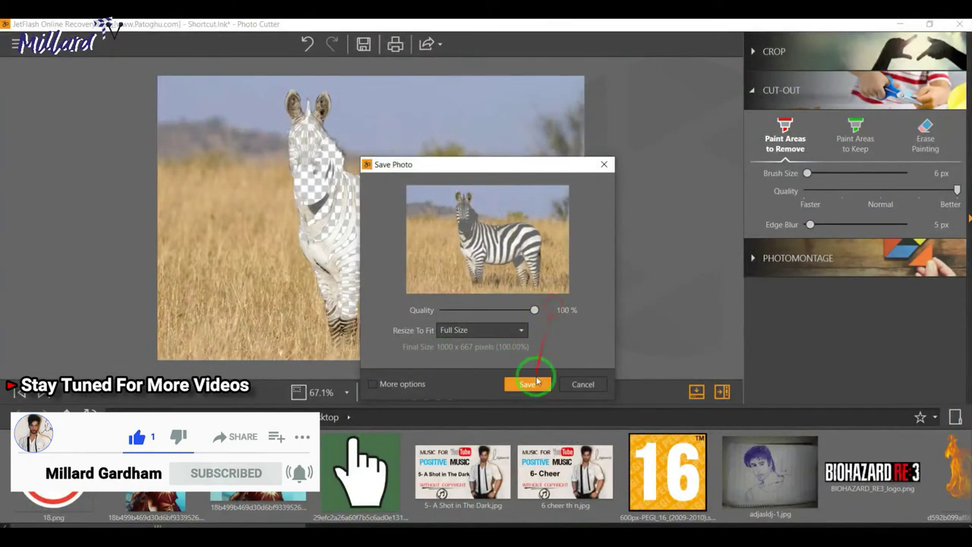
left_click(532, 386)
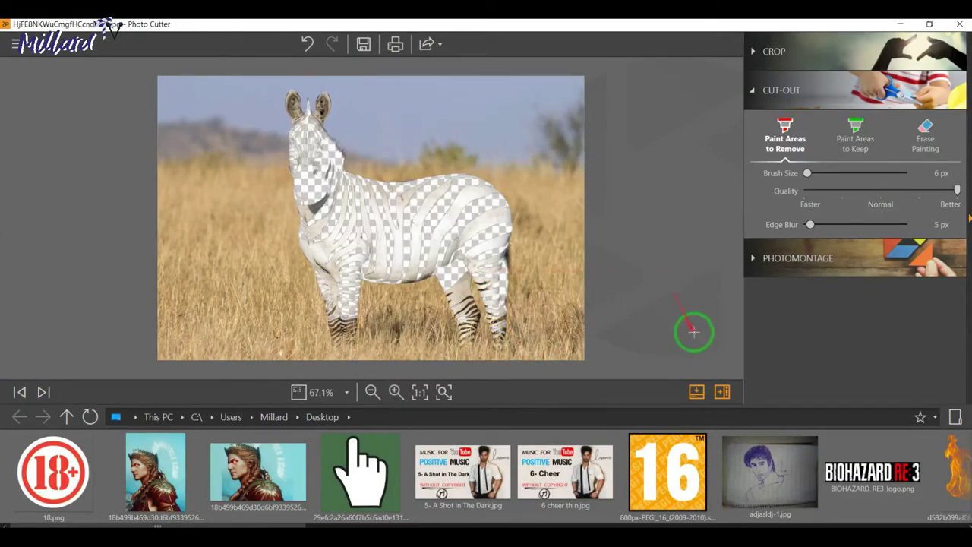
left_click(956, 26)
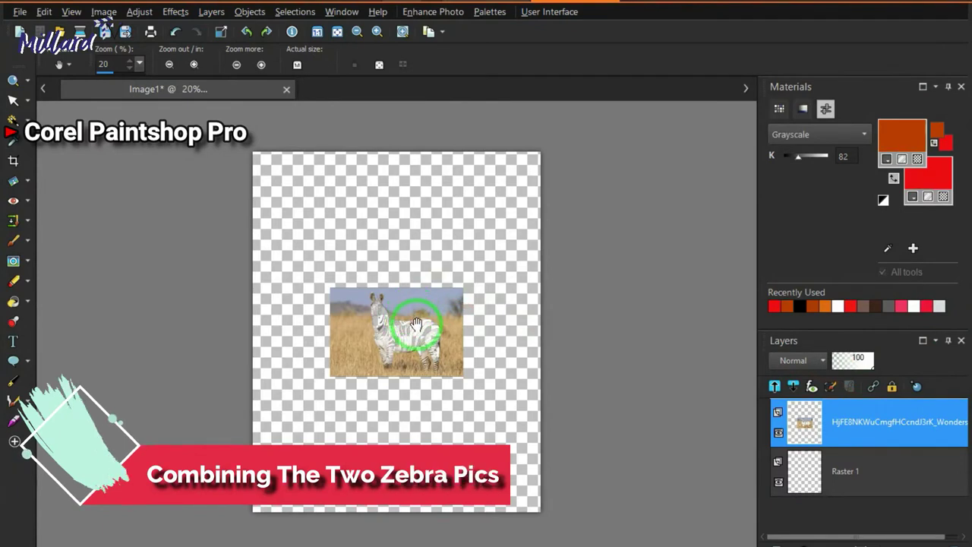
- Scale the cut-out zebra layer to span the canvas and paste the striped original above it
left_click(13, 101)
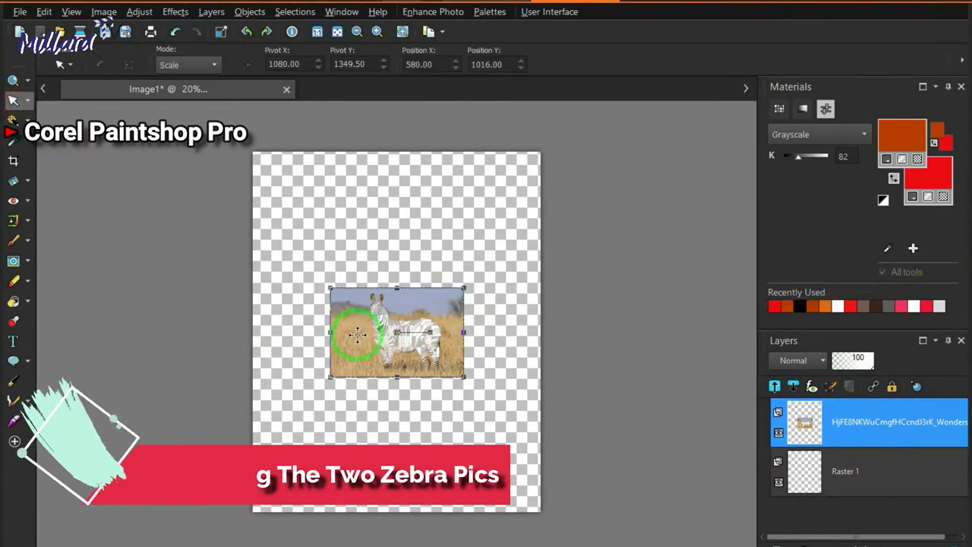
right_click(374, 357)
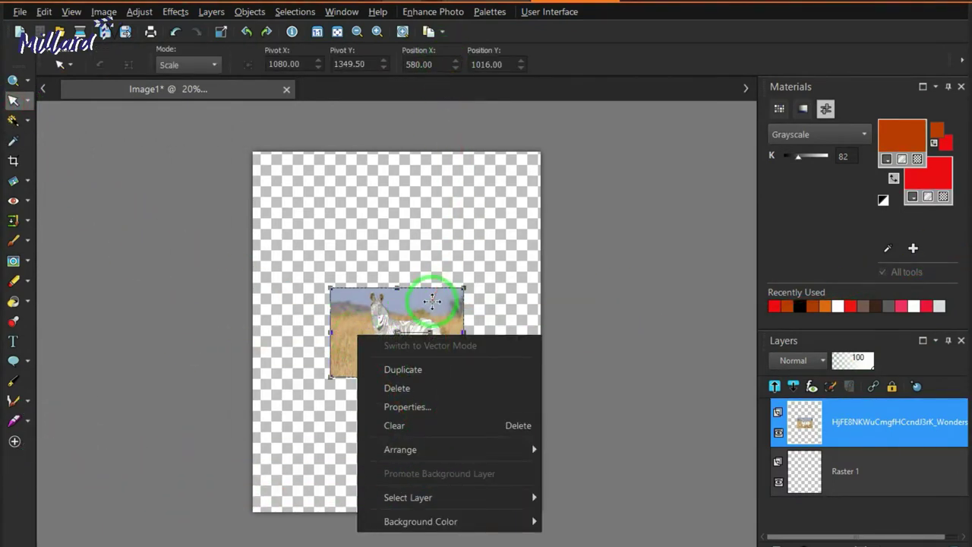
left_click(460, 290)
left_click_drag(463, 289, 382, 295)
mouse_move(566, 426)
left_mouse_down()
mouse_move(570, 412)
mouse_move(658, 472)
left_mouse_up()
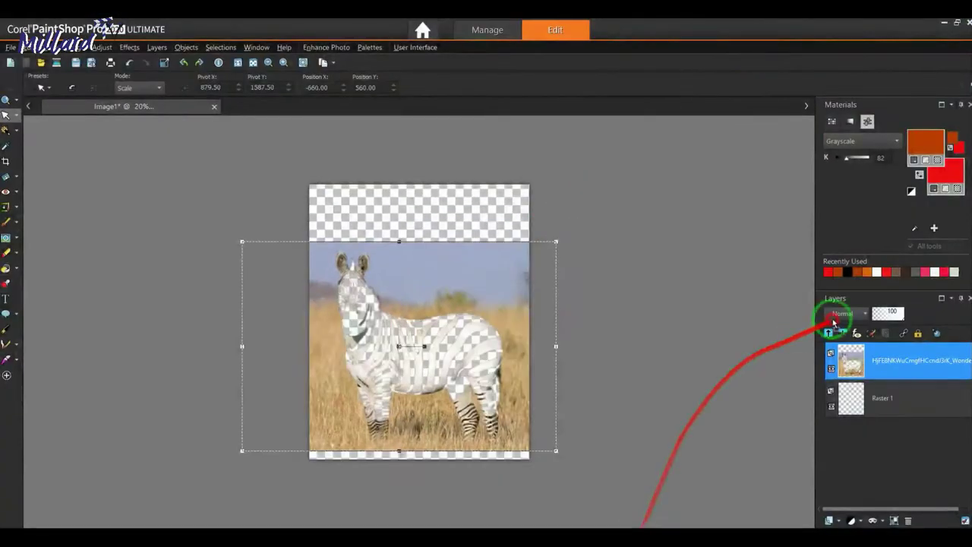
key("ctrl+l")
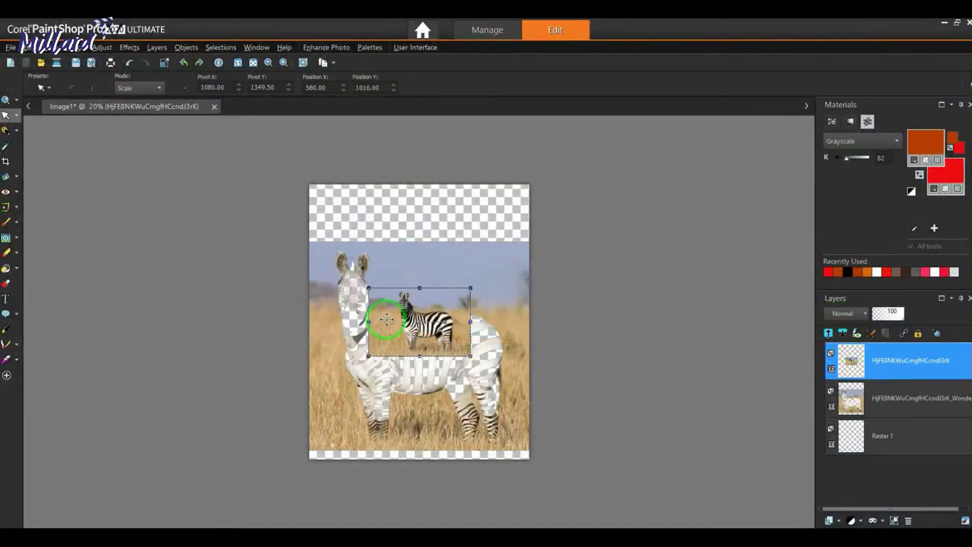
- Stack the cut-out zebra layer above the striped one and select both layers
left_click(849, 395)
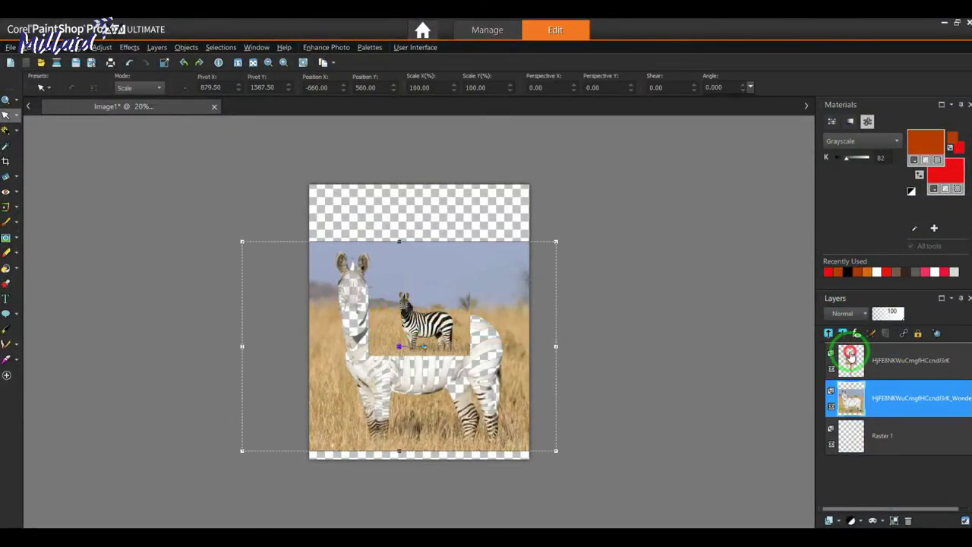
left_click_drag(851, 353, 851, 342)
left_click(849, 406, "ctrl")
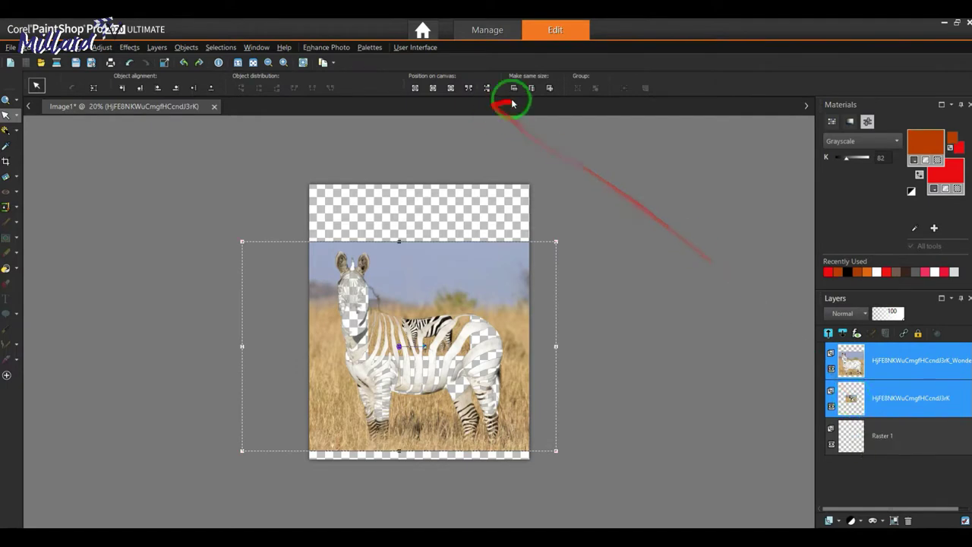
- Match the striped zebra to the cut-out's size, centre both in the canvas, and select the striped layer
left_click(550, 88)
left_click(550, 88)
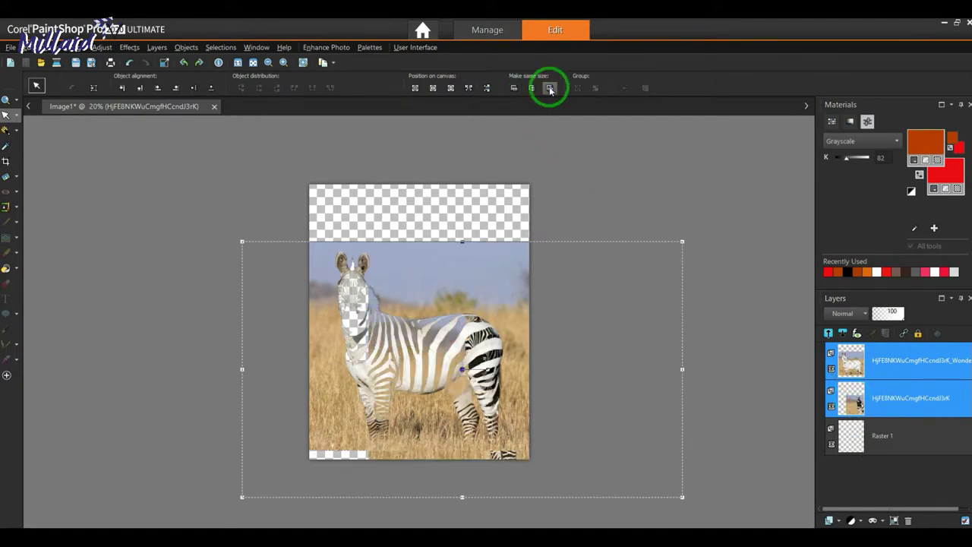
left_click(443, 90)
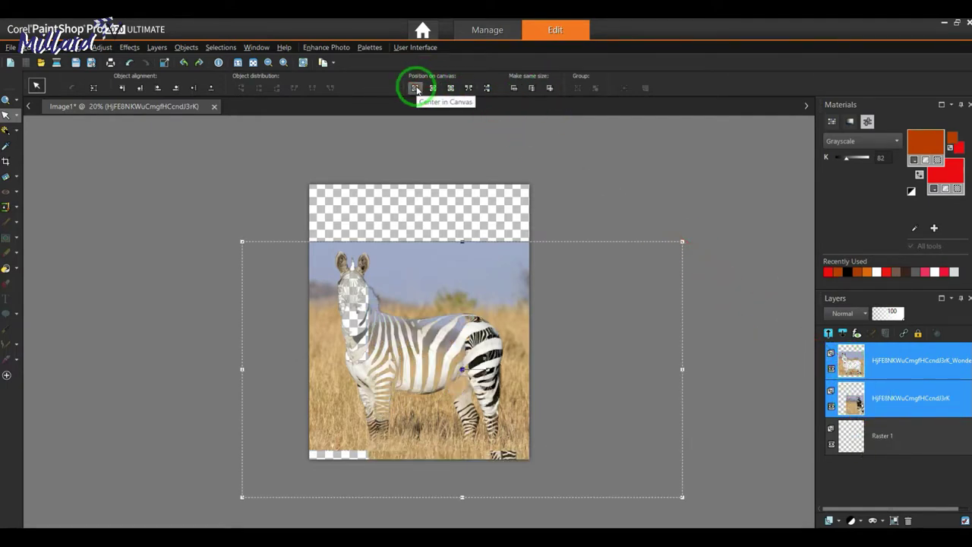
left_click(416, 89)
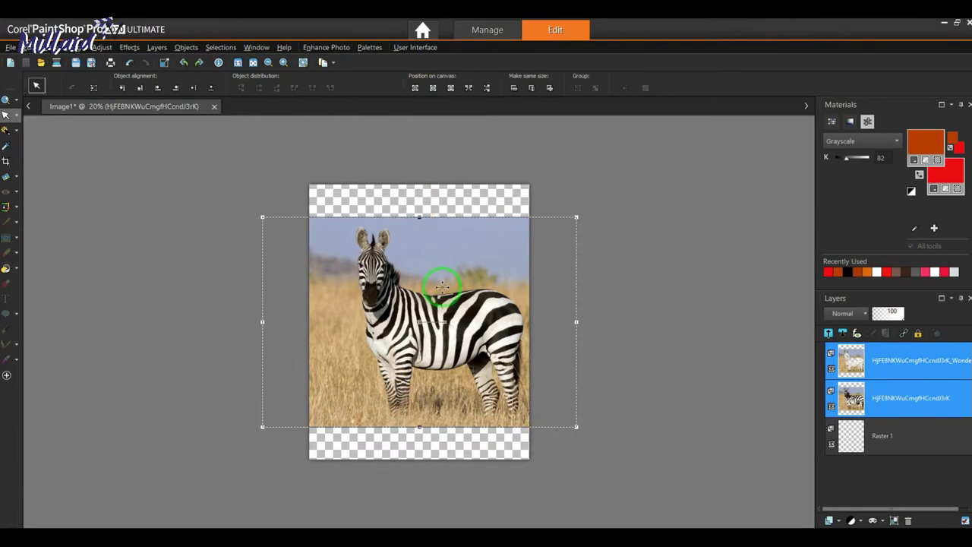
left_click(416, 323)
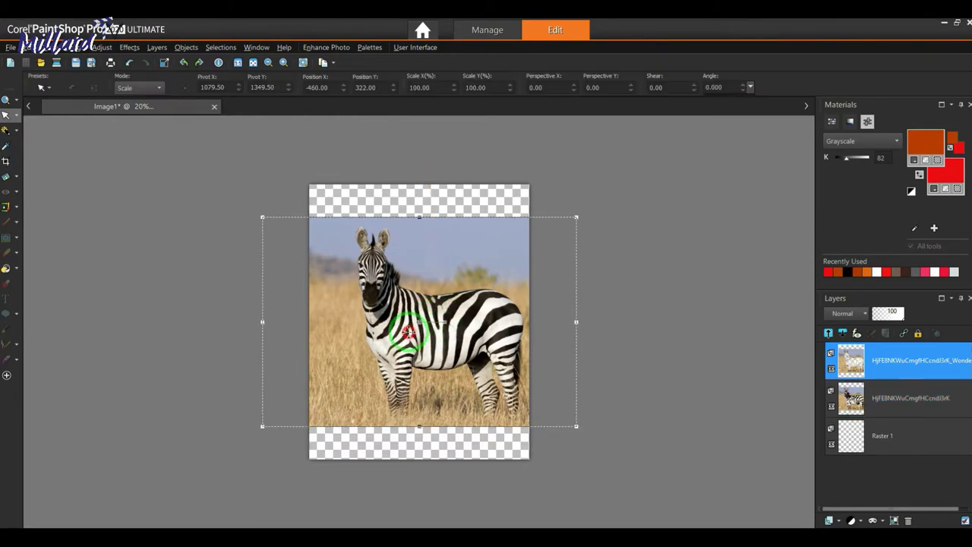
scroll(411, 334, "up", 1)
left_click(6, 222)
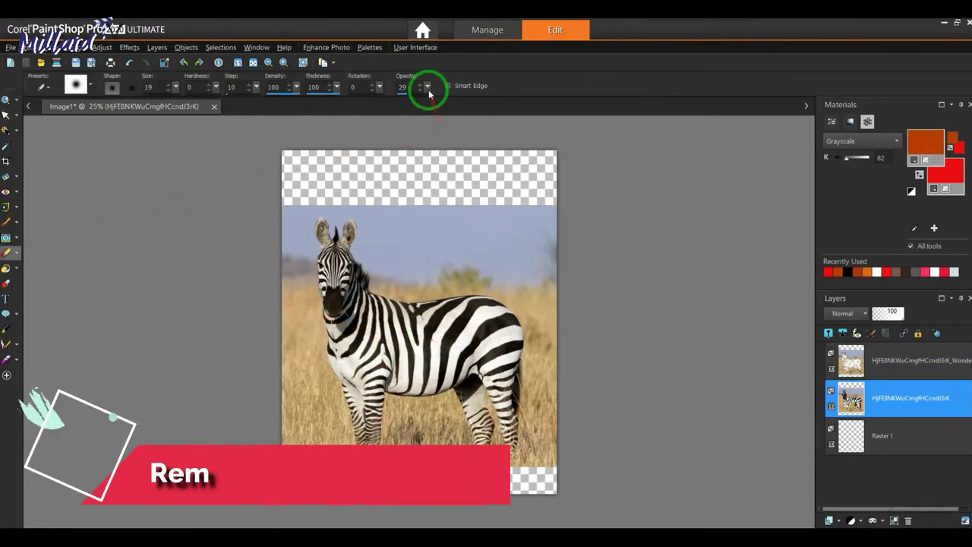
- With a large eraser, erase a band across the zebra's back on the striped layer
left_click(179, 87)
mouse_move(181, 91)
left_mouse_down()
mouse_move(213, 102)
mouse_move(222, 90)
mouse_move(163, 88)
left_mouse_up()
scroll(455, 251, "up", 2)
mouse_move(524, 326)
left_mouse_down()
mouse_move(471, 315)
mouse_move(366, 317)
mouse_move(462, 341)
mouse_move(514, 330)
mouse_move(365, 330)
left_mouse_up()
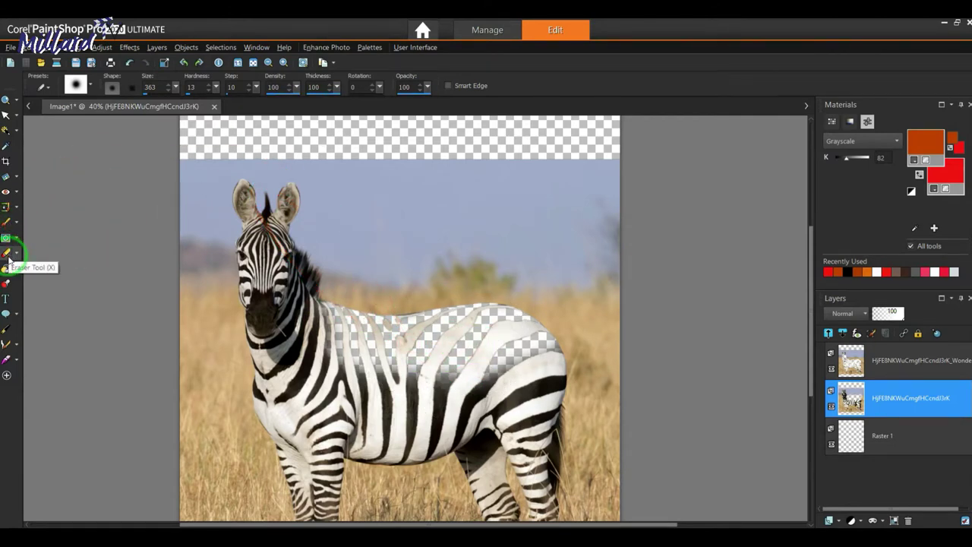
- Set the Clone Brush to size 112, hardness 33 and opacity 100
left_click(6, 208)
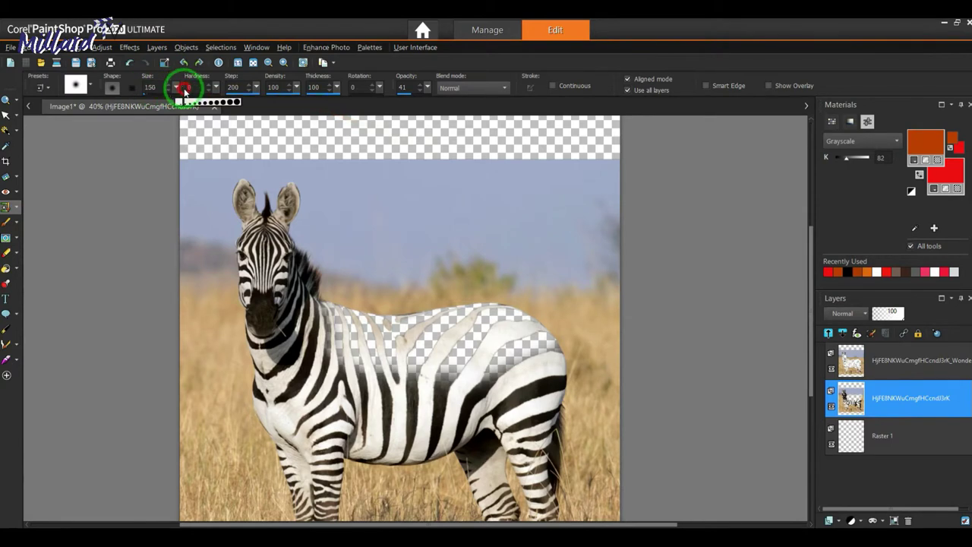
left_click_drag(420, 87, 428, 84)
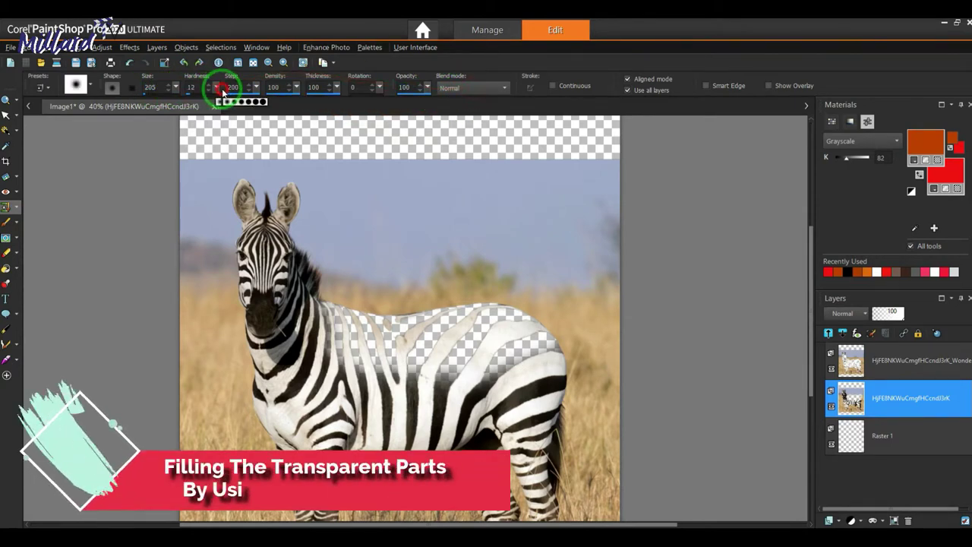
left_click_drag(222, 89, 185, 87)
scroll(608, 346, "up", 1)
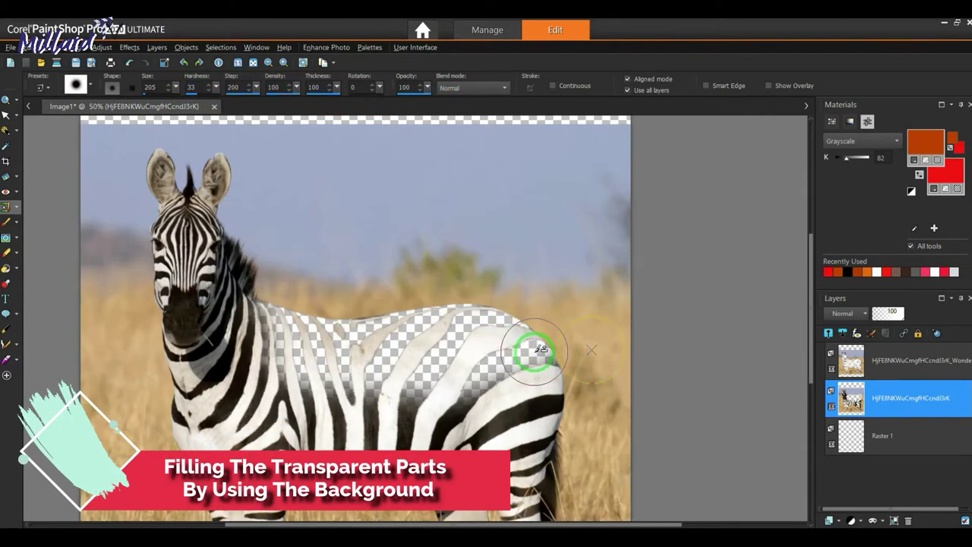
- Clone grass over the zebra's rear edge, undoing one misplaced patch along the back
left_click_drag(541, 348, 467, 398)
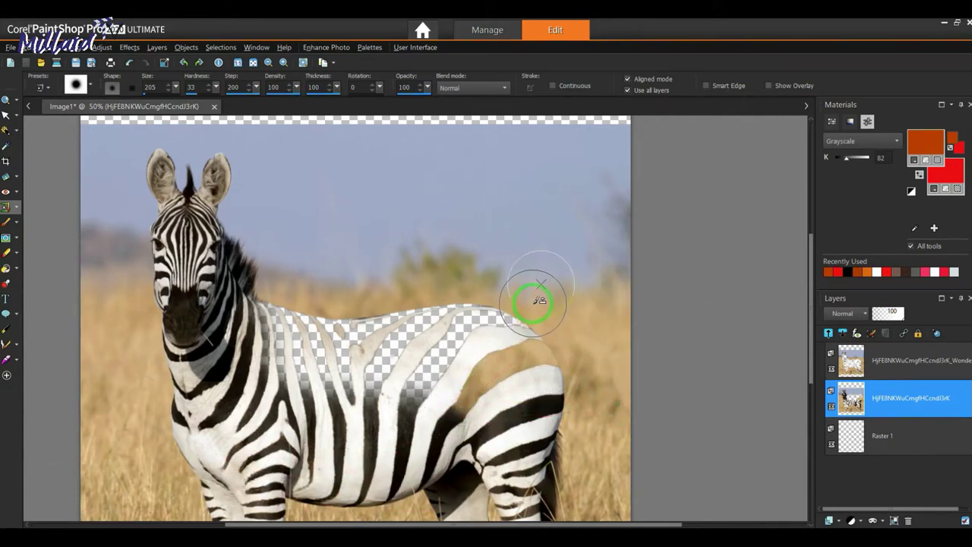
scroll(543, 330, "up", 2)
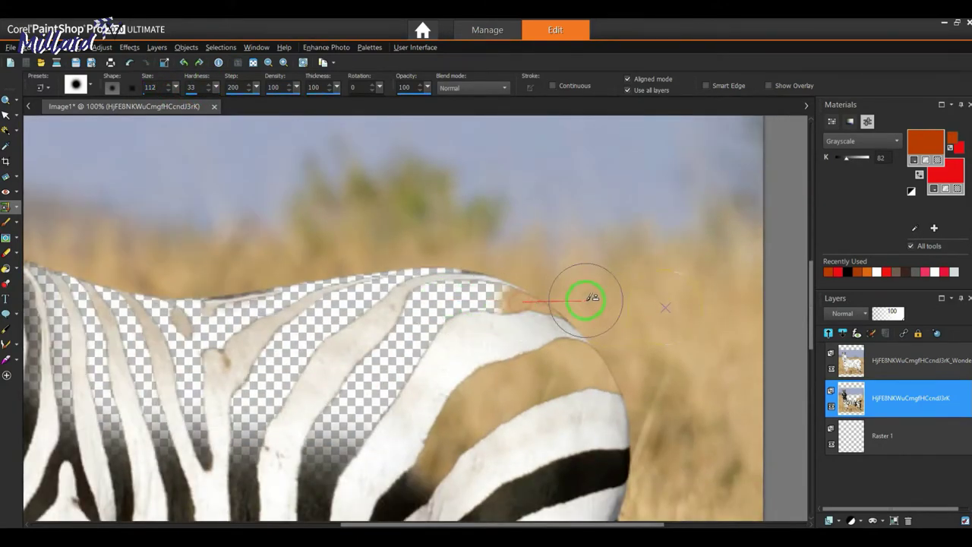
mouse_move(592, 297)
left_mouse_down()
mouse_move(494, 301)
mouse_move(434, 342)
mouse_move(471, 295)
left_mouse_up()
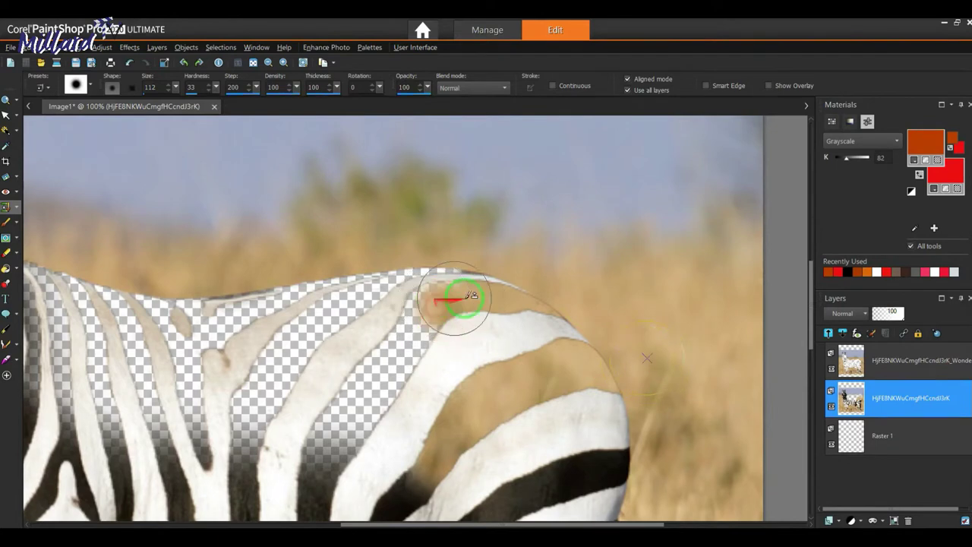
key("ctrl+z")
- Clone stripe texture down over the rump and its lower stripe
mouse_move(417, 318)
left_mouse_down()
mouse_move(352, 430)
mouse_move(358, 437)
left_mouse_up()
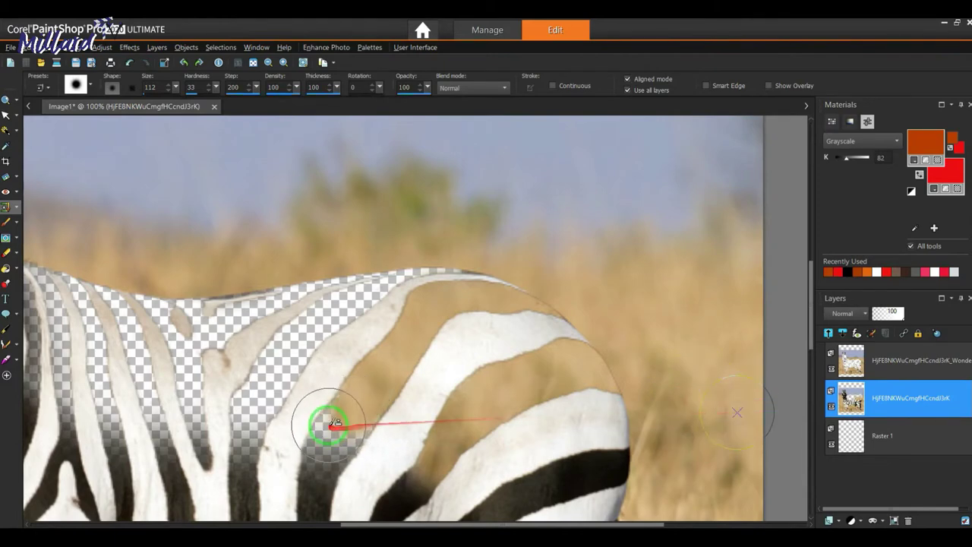
left_click(344, 455)
mouse_move(343, 455)
left_mouse_down()
mouse_move(310, 449)
mouse_move(321, 471)
left_mouse_up()
scroll(380, 319, "down", 1)
scroll(380, 319, "down", 2)
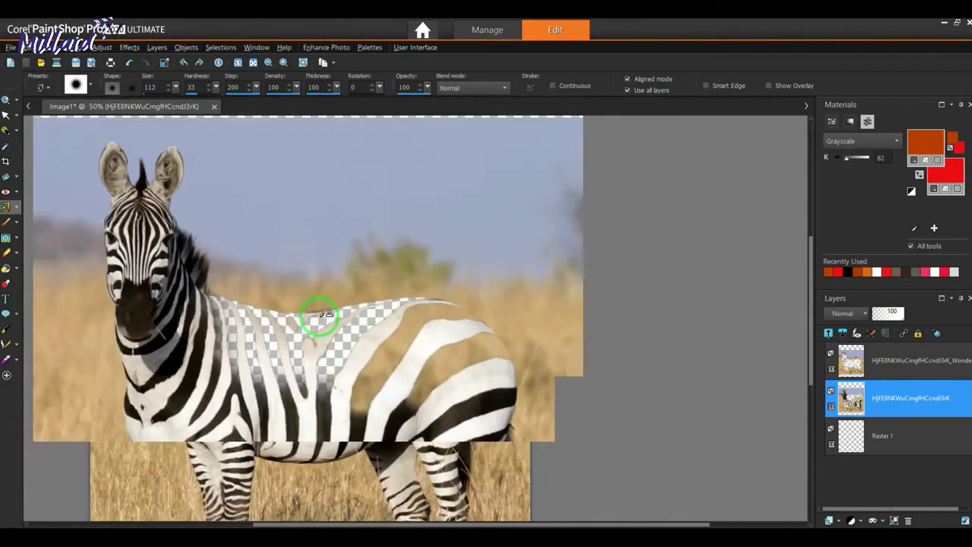
scroll(372, 266, "up", 1)
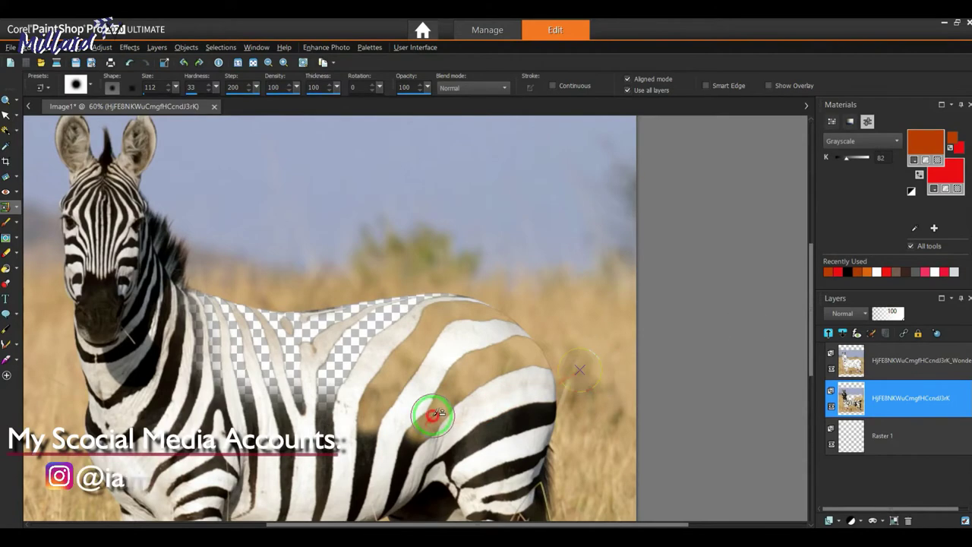
scroll(563, 397, "down", 2)
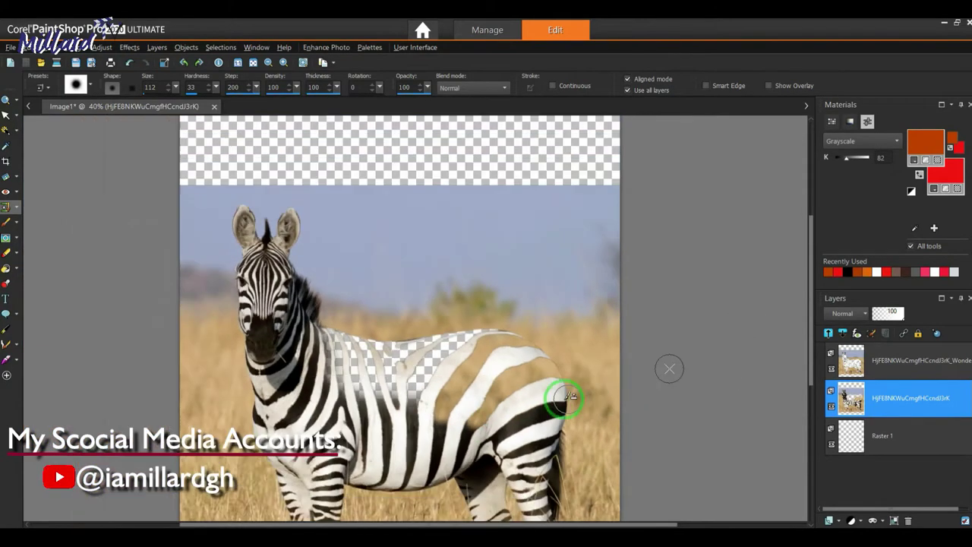
scroll(593, 401, "up", 1)
scroll(510, 327, "down", 1)
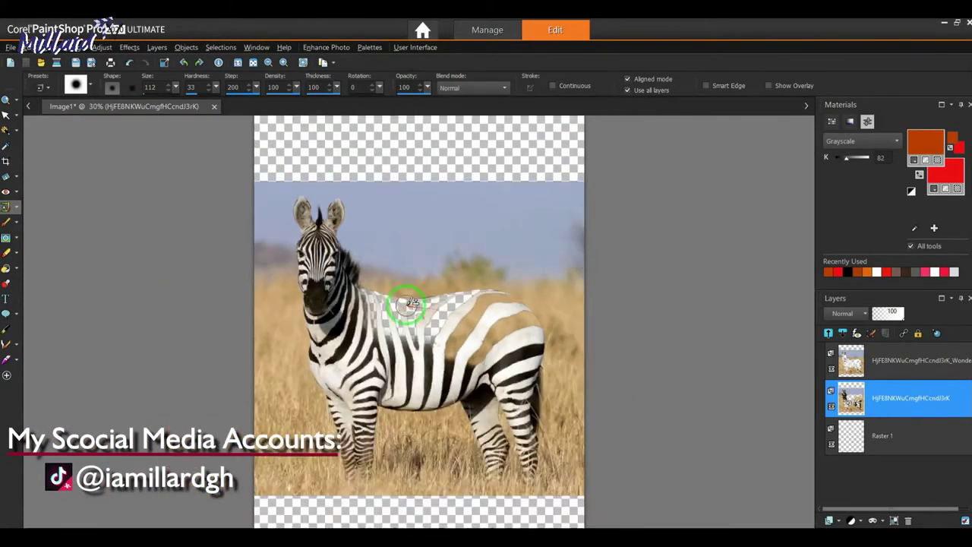
scroll(401, 304, "up", 1)
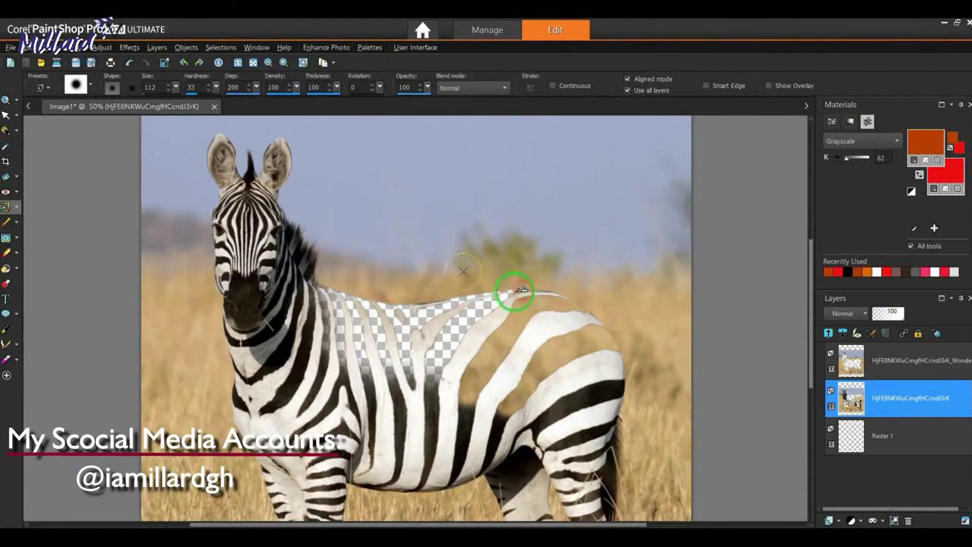
- Fill the transparent gap on the zebra's back with stripes cloned from the neck
right_click(199, 332)
mouse_move(454, 349)
left_mouse_down()
mouse_move(495, 289)
mouse_move(463, 317)
mouse_move(494, 301)
left_mouse_up()
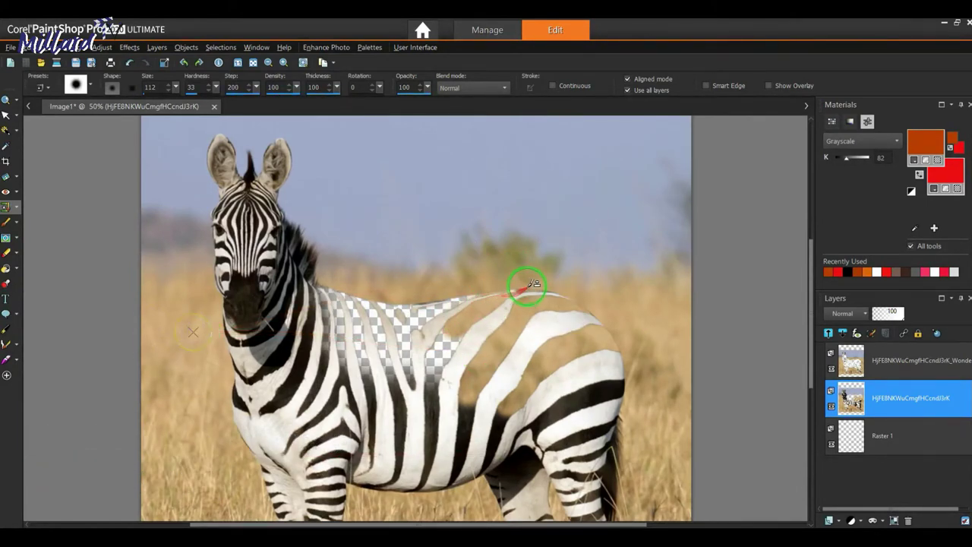
right_click(186, 348)
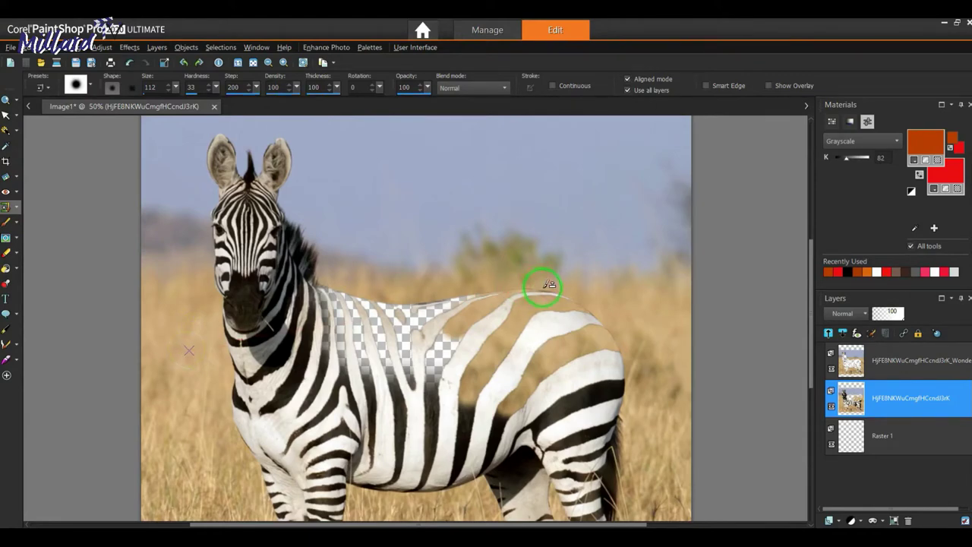
scroll(452, 334, "down", 2)
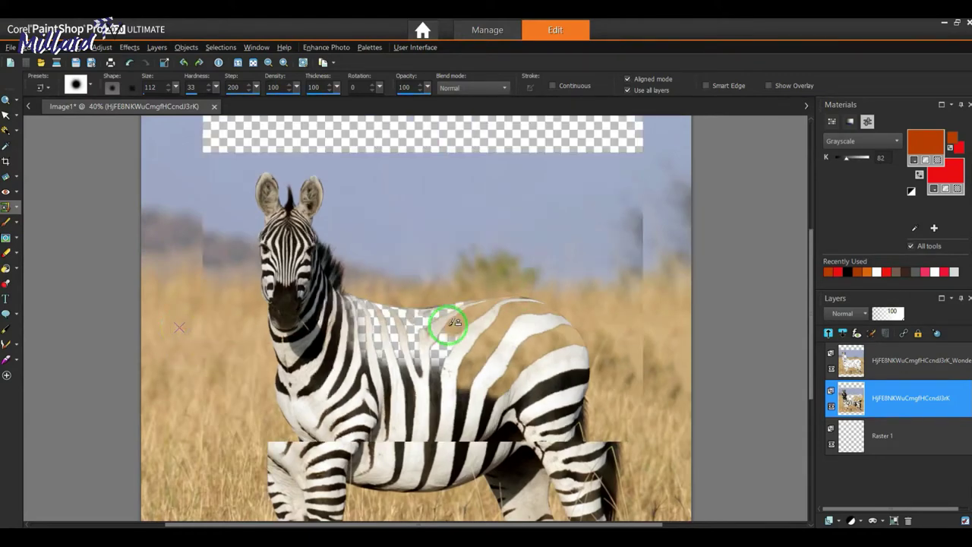
scroll(321, 304, "up", 2)
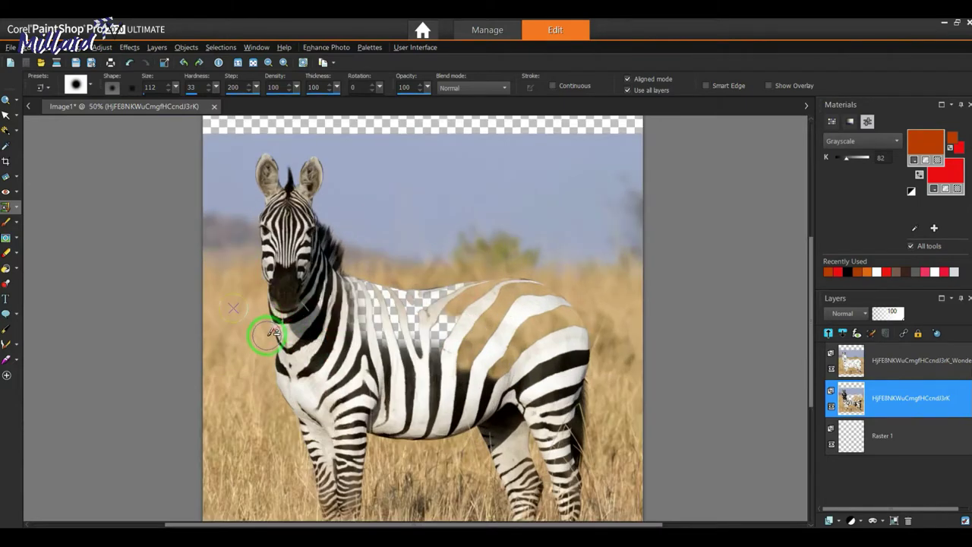
scroll(265, 330, "up", 1)
scroll(315, 308, "up", 1)
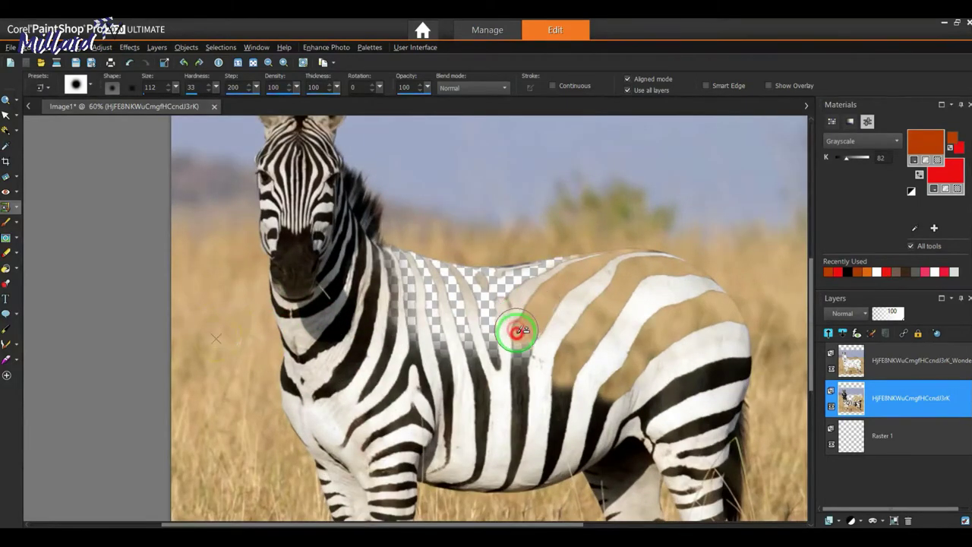
- Clone stripes along the back seam and down the shoulder gap from sources near the neck
right_click(223, 313)
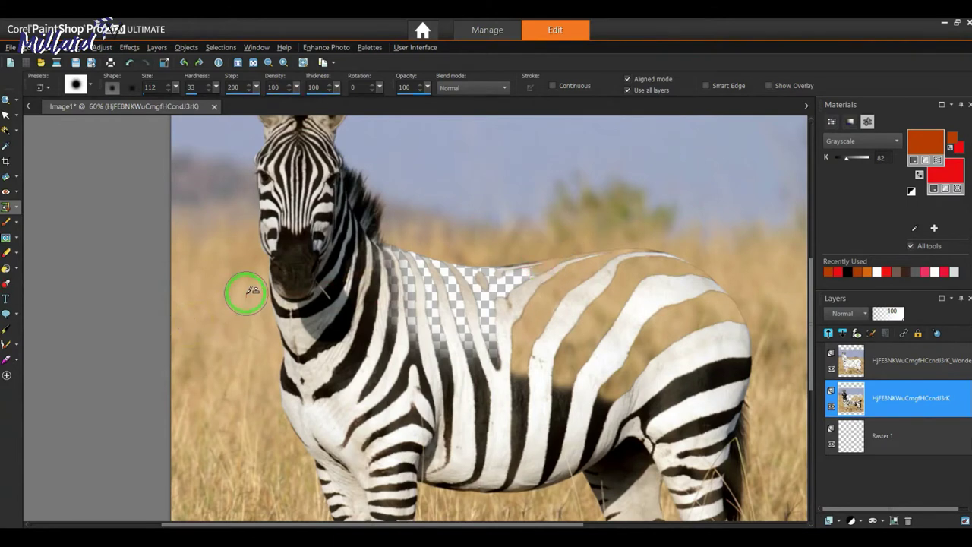
right_click(245, 292)
left_click_drag(507, 284, 499, 366)
left_click_drag(497, 305, 495, 304)
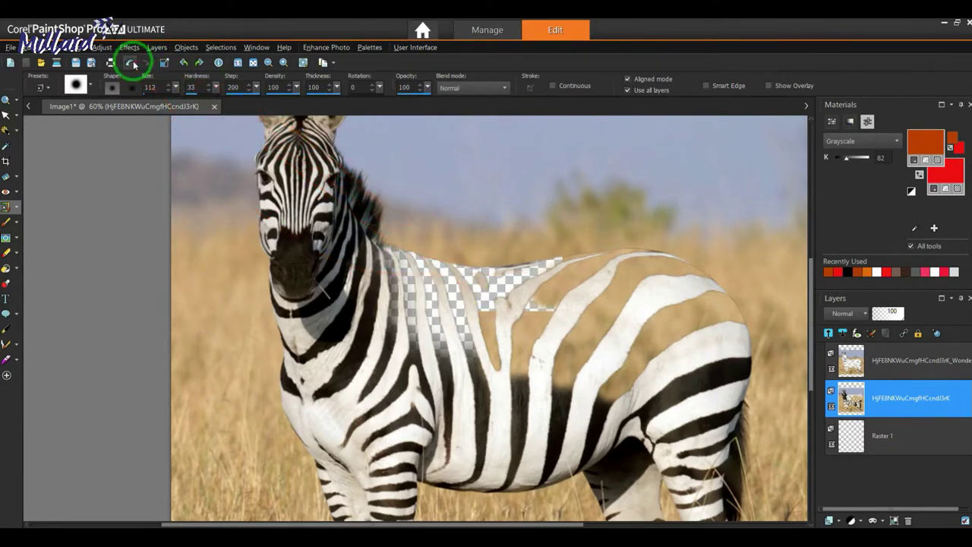
right_click(219, 287)
left_click_drag(246, 275, 531, 272)
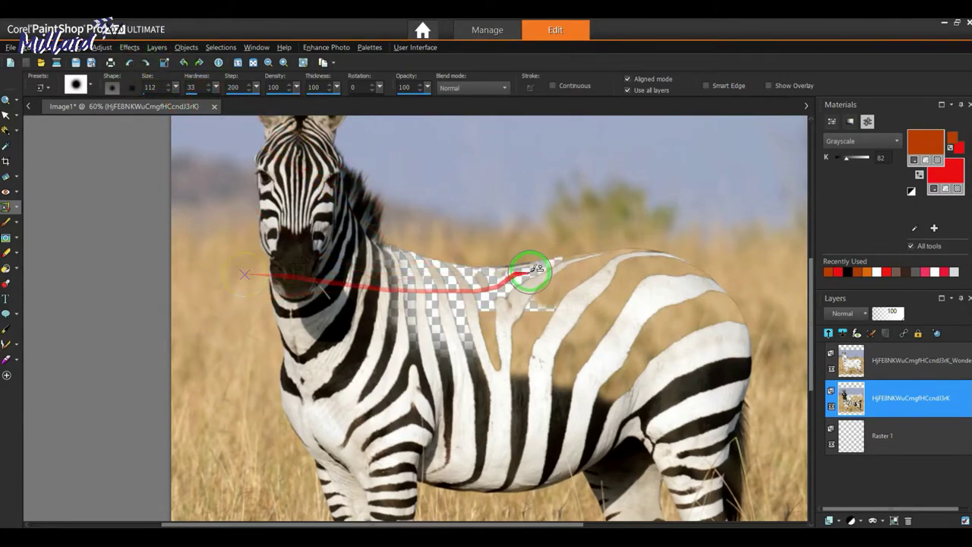
left_click_drag(481, 298, 477, 283)
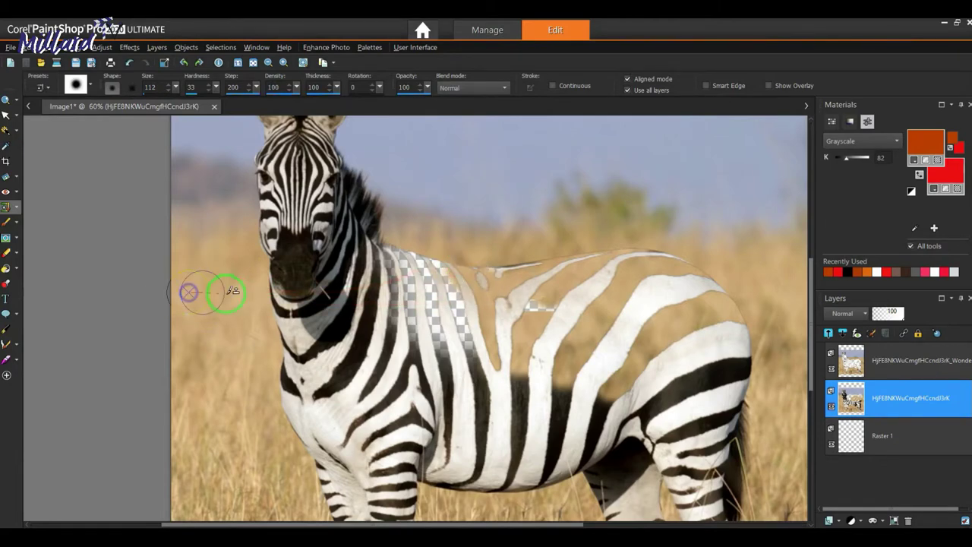
left_click_drag(448, 287, 462, 328)
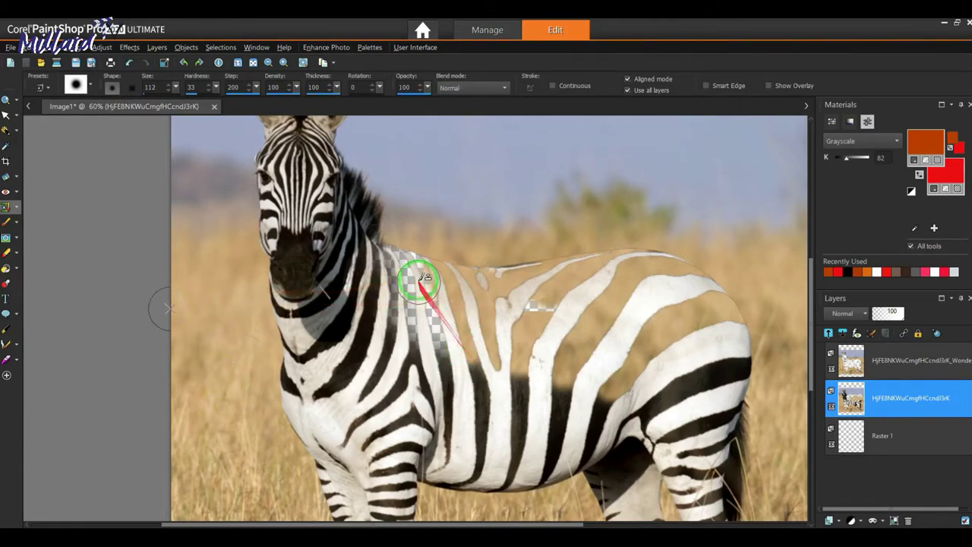
- Cover the transparent patch along the neck stripe with cloned stripes
scroll(420, 279, "down", 1)
scroll(416, 278, "up", 2)
scroll(378, 325, "up", 3)
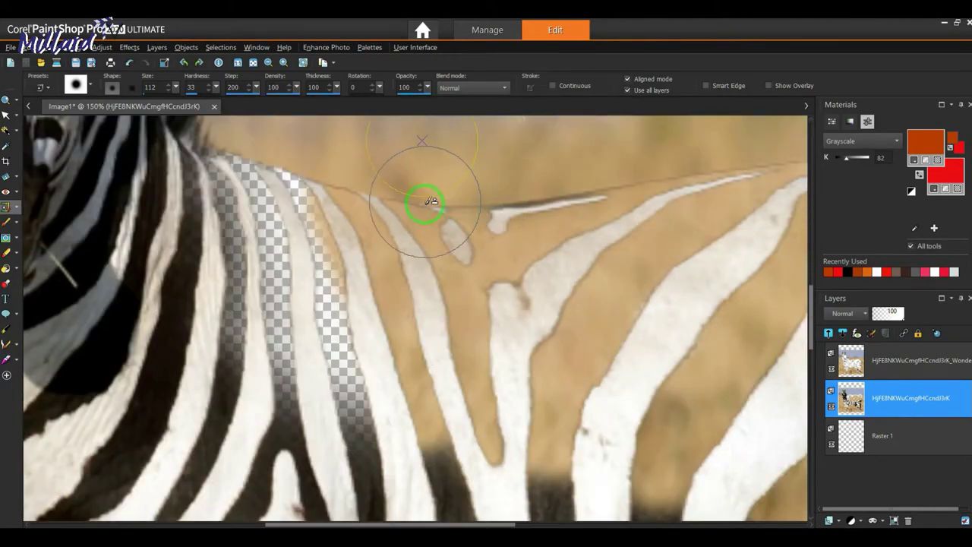
scroll(431, 201, "down", 3)
scroll(428, 225, "down", 3)
scroll(253, 186, "up", 2)
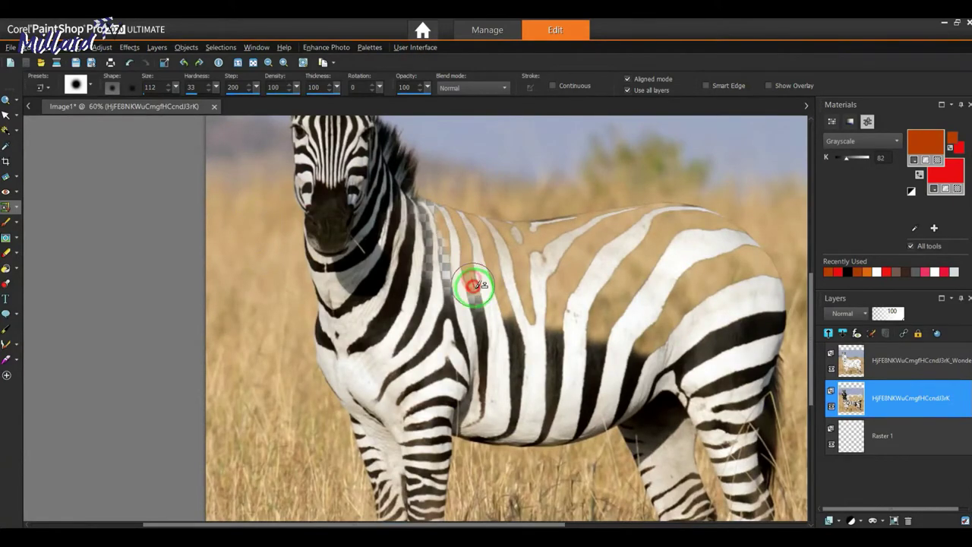
scroll(473, 285, "up", 1)
scroll(474, 304, "up", 1)
left_click_drag(396, 137, 406, 262)
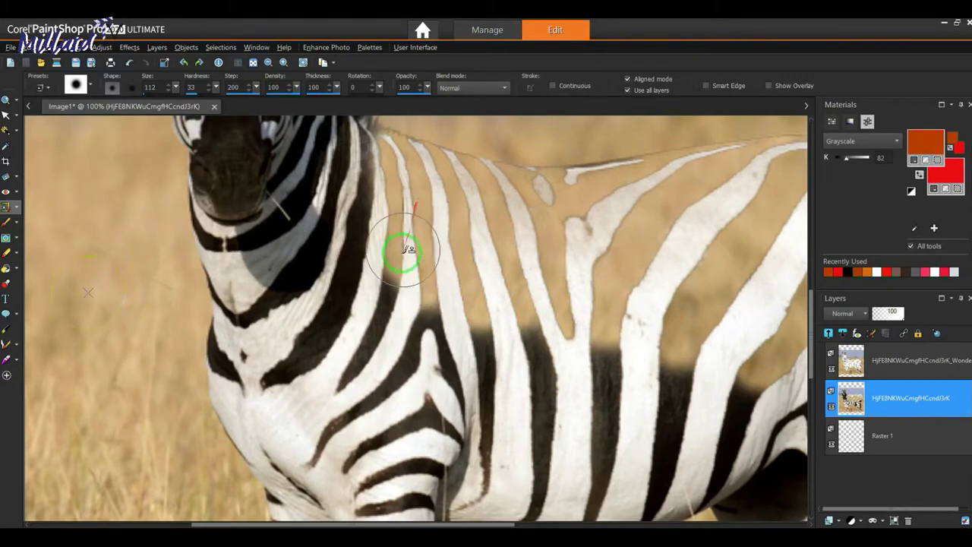
scroll(401, 255, "down", 3)
scroll(390, 250, "down", 1)
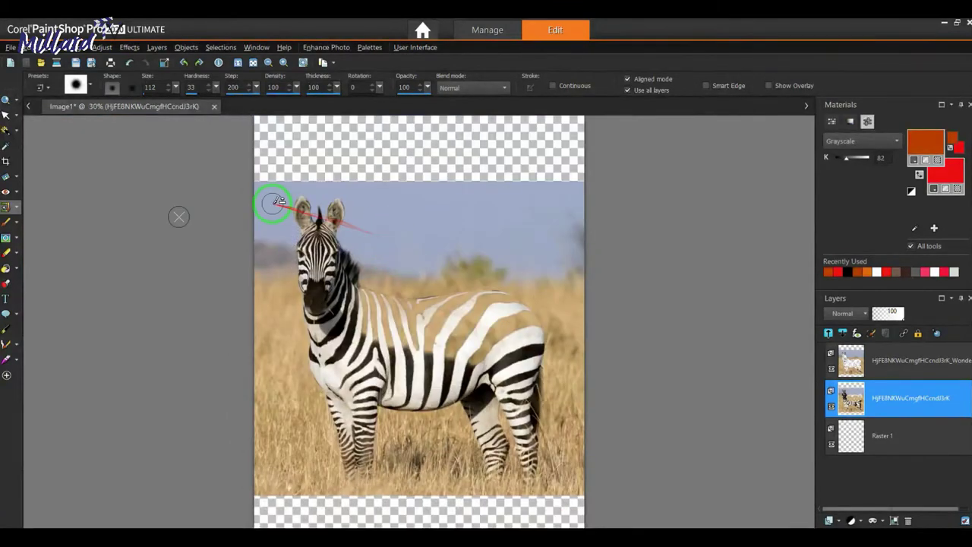
scroll(409, 264, "up", 3)
scroll(436, 304, "up", 1)
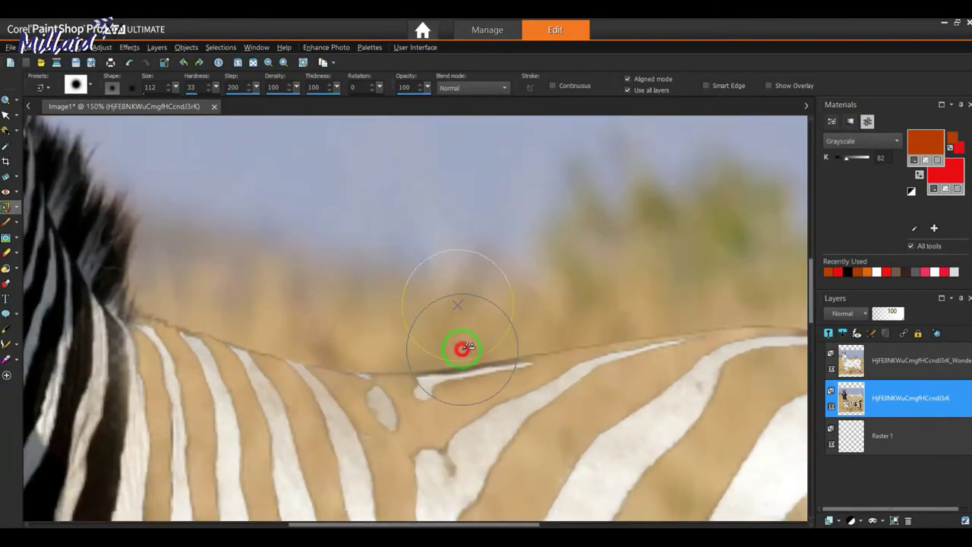
scroll(464, 356, "down", 1)
scroll(465, 358, "down", 1)
scroll(467, 361, "down", 2)
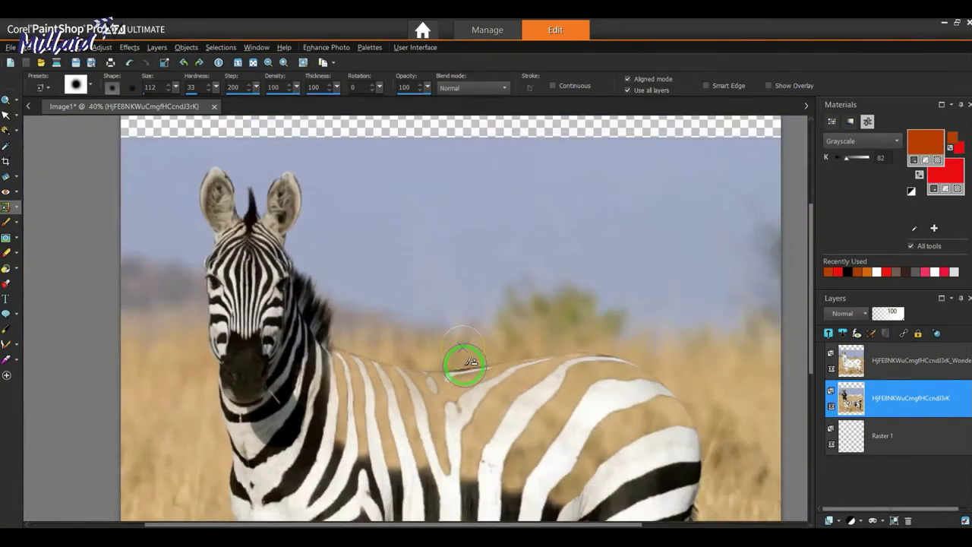
scroll(467, 362, "down", 2)
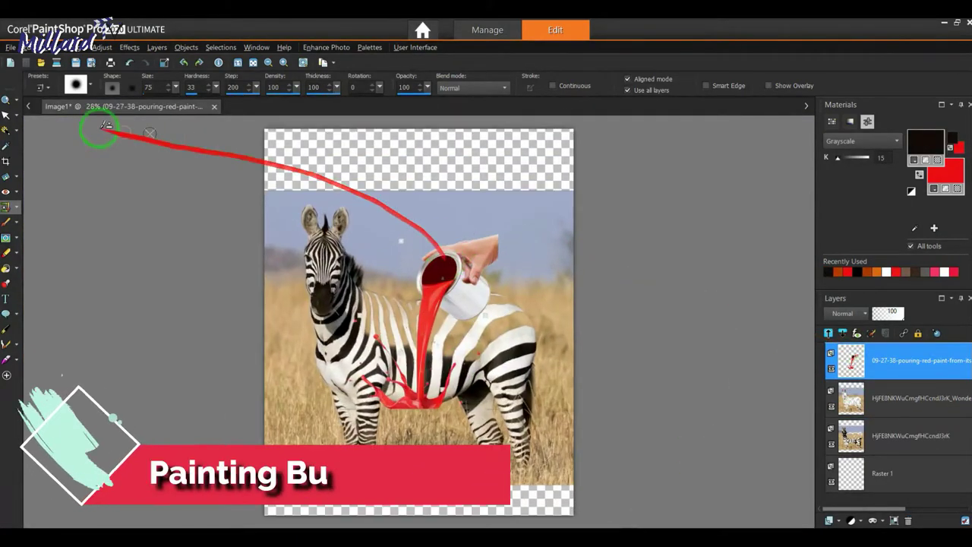
- Move the paint-pouring layer to the upper right and enlarge it
mouse_move(520, 256)
left_mouse_down()
mouse_move(554, 217)
mouse_move(532, 208)
mouse_move(526, 221)
mouse_move(533, 214)
left_mouse_up()
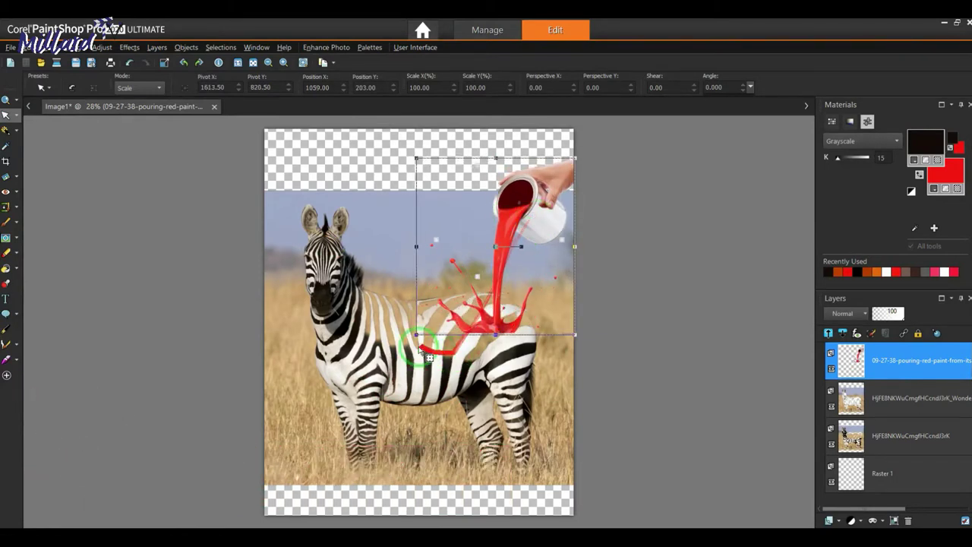
left_click_drag(417, 334, 391, 361)
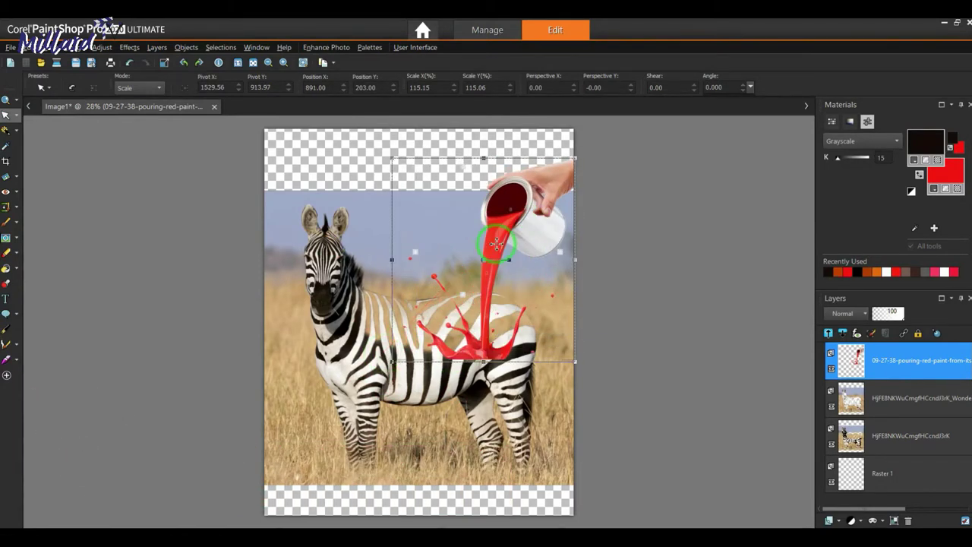
left_click_drag(497, 243, 490, 241)
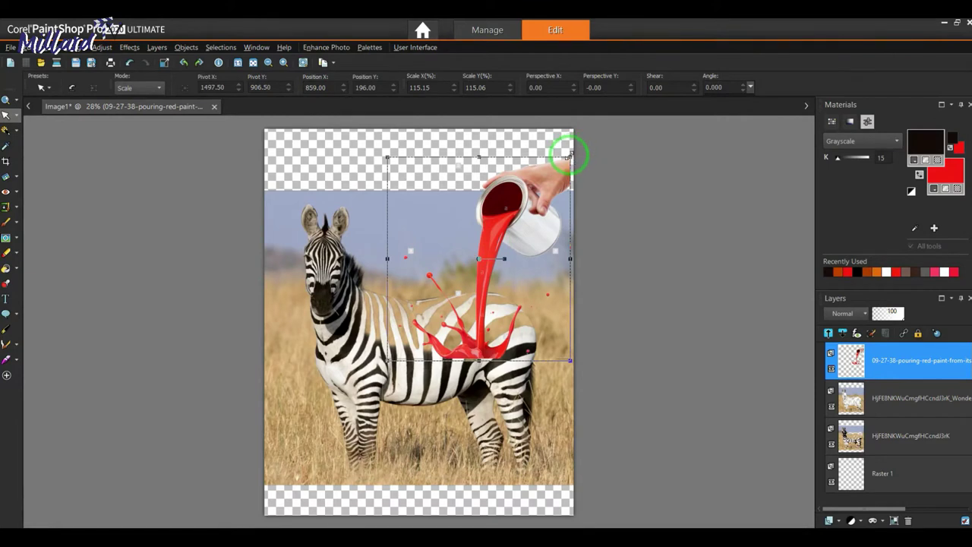
left_click(477, 253)
left_click(527, 158)
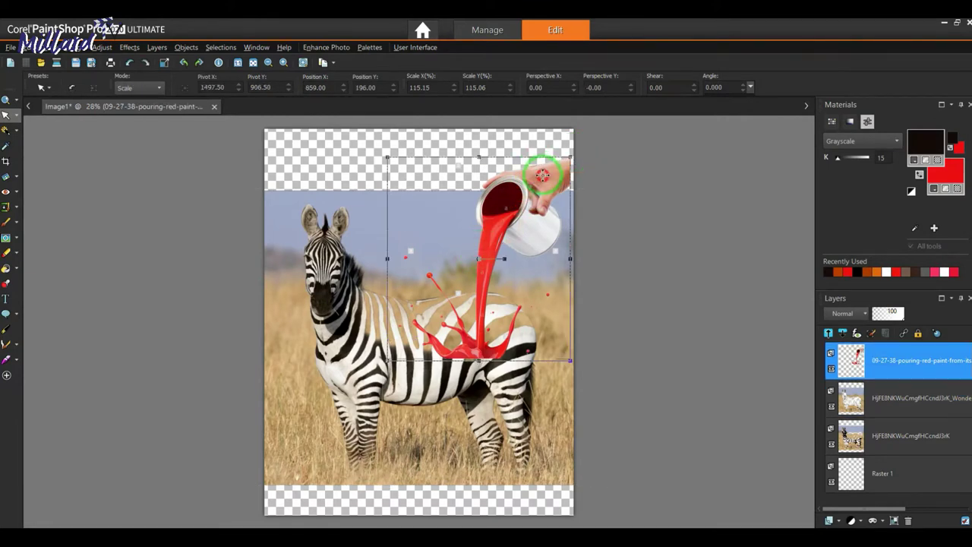
mouse_move(542, 168)
left_mouse_down()
mouse_move(537, 176)
mouse_move(575, 147)
left_mouse_up()
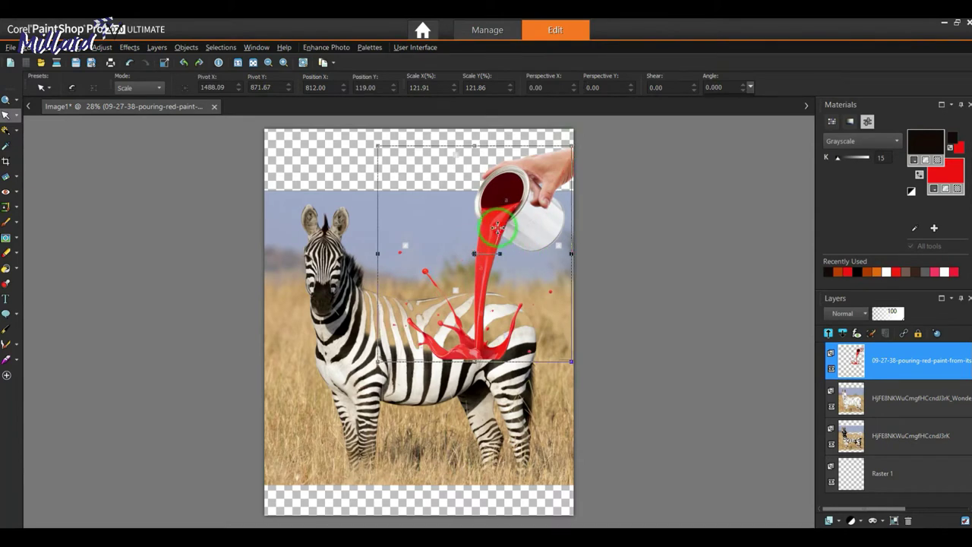
left_click_drag(498, 227, 493, 227)
- Fine-tune the paint can to about 106% so its splash lands on the zebra's back
left_click_drag(575, 141, 579, 137)
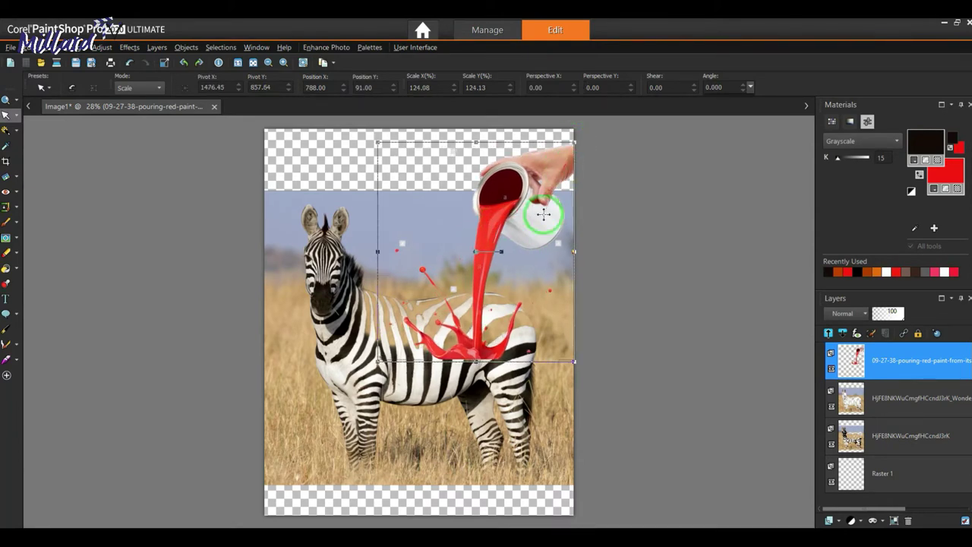
left_click(466, 335)
left_click(488, 270)
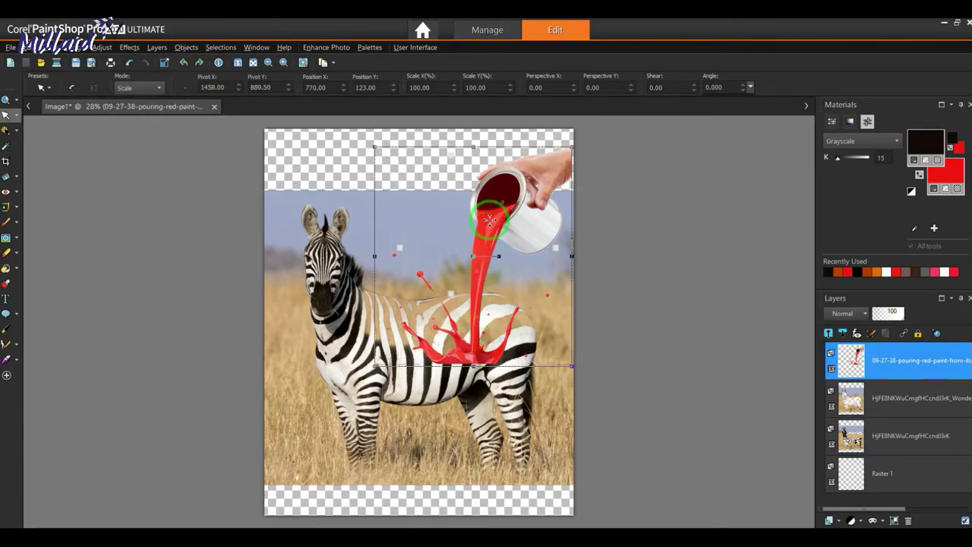
left_click_drag(490, 219, 491, 226)
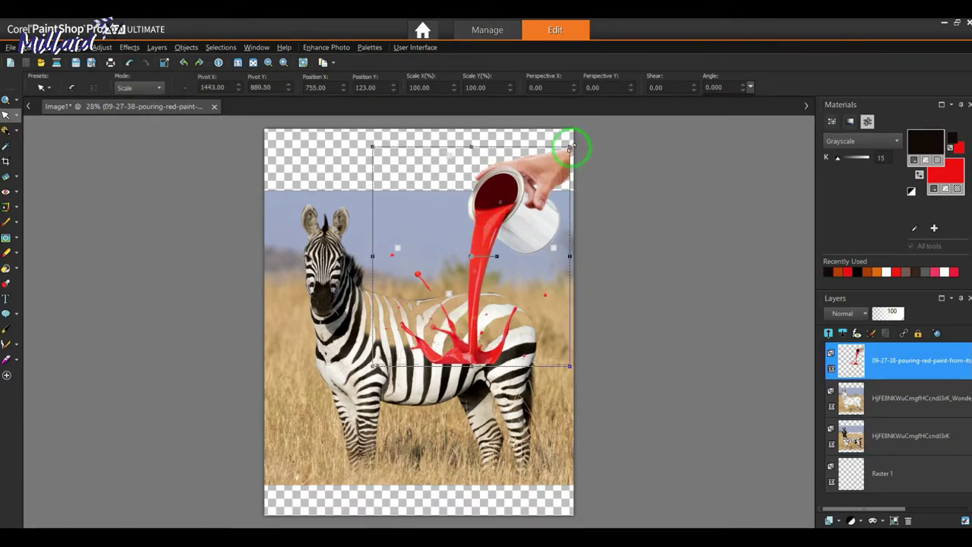
left_click_drag(570, 147, 575, 139)
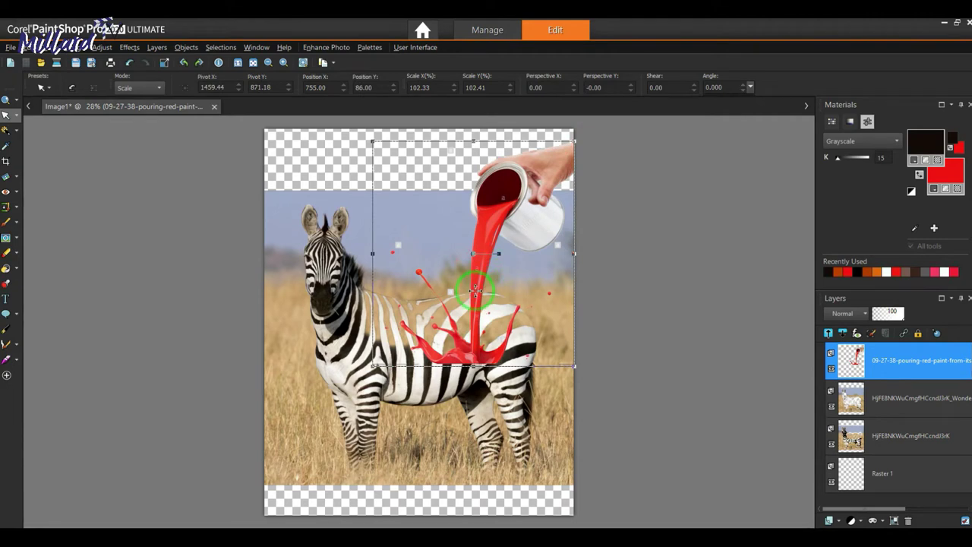
left_click_drag(475, 288, 467, 292)
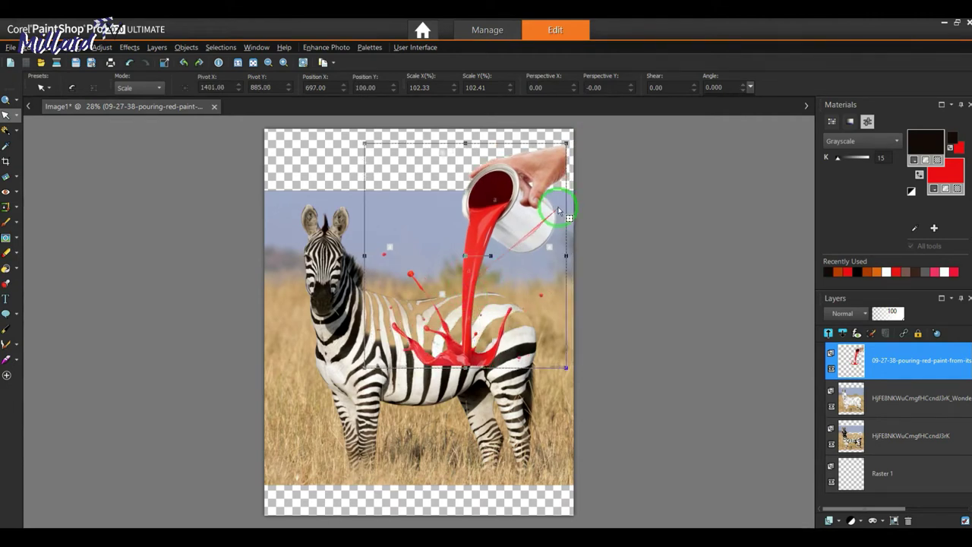
left_click_drag(566, 144, 575, 135)
- Erase the stray red splashes on the zebra's back and right side with a 100-hardness eraser
scroll(448, 346, "up", 2)
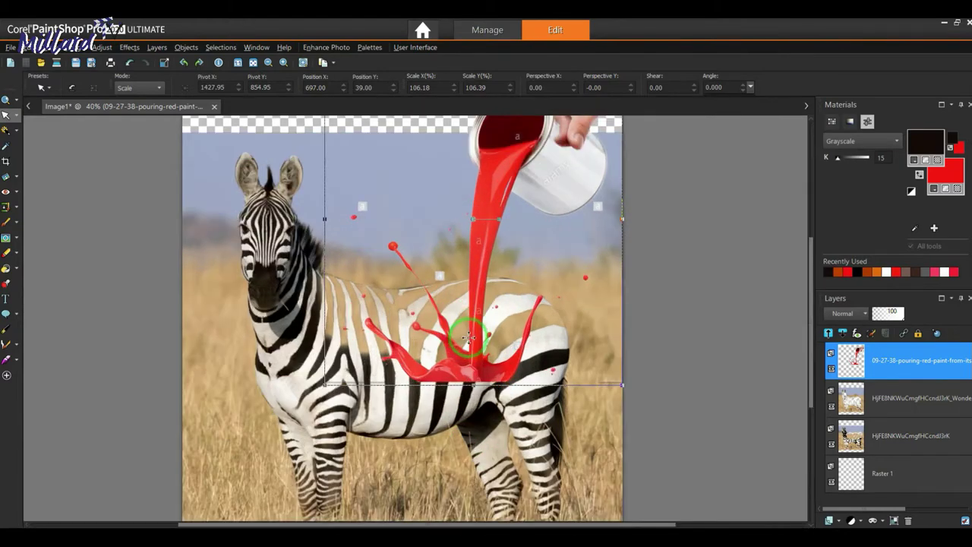
left_click(6, 237)
left_click_drag(218, 91, 259, 89)
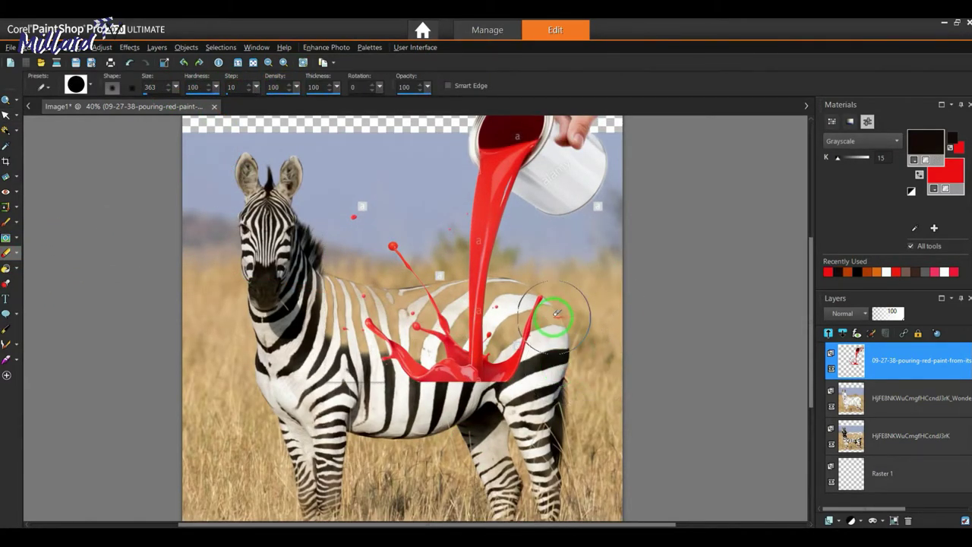
left_click_drag(556, 313, 521, 398)
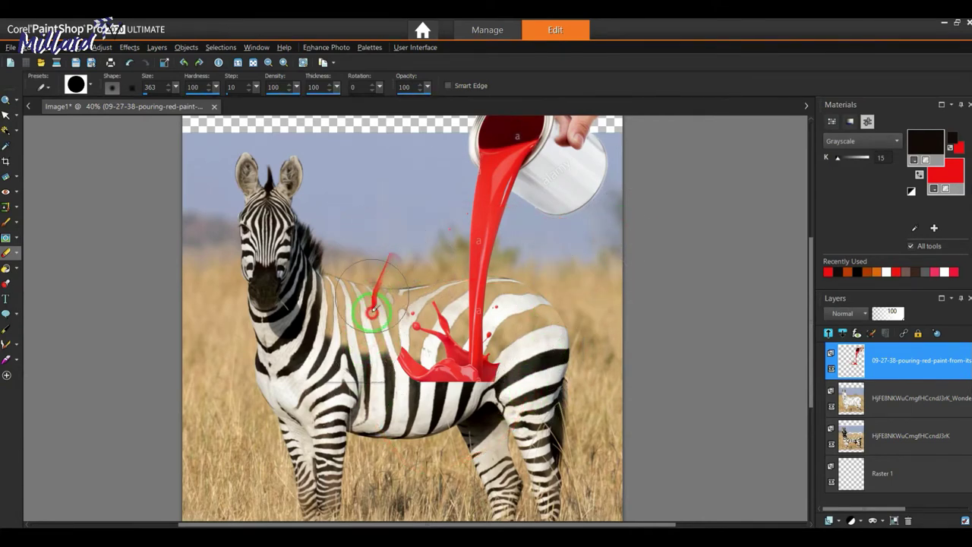
mouse_move(372, 312)
left_mouse_down()
mouse_move(408, 325)
mouse_move(429, 363)
left_mouse_up()
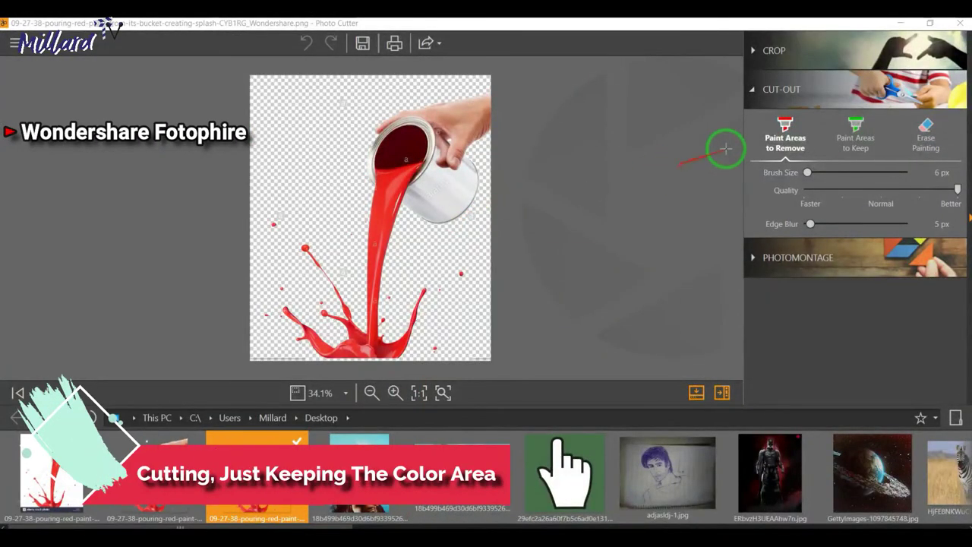
- Mark the background around the can and along its rim for removal
mouse_move(406, 115)
left_mouse_down()
mouse_move(465, 152)
mouse_move(456, 214)
left_mouse_up()
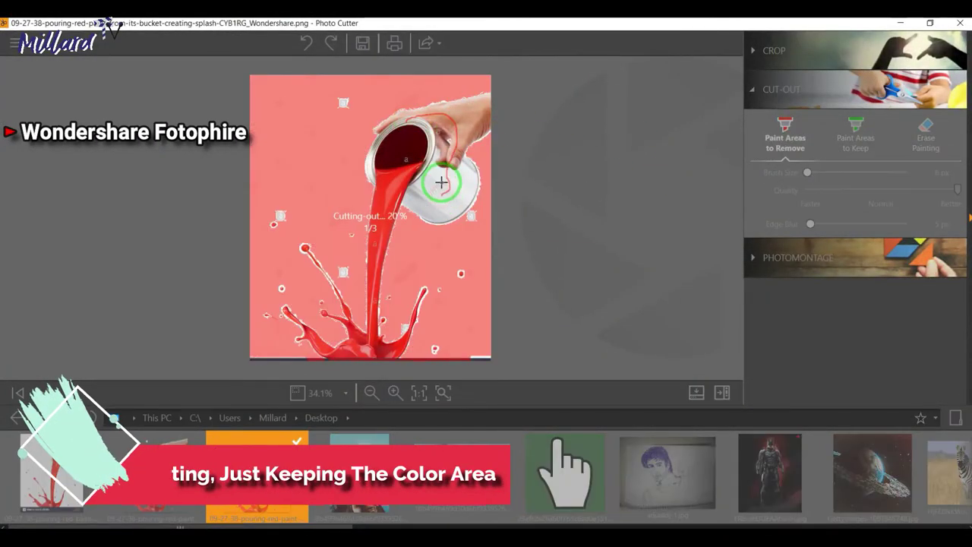
scroll(376, 182, "up", 5)
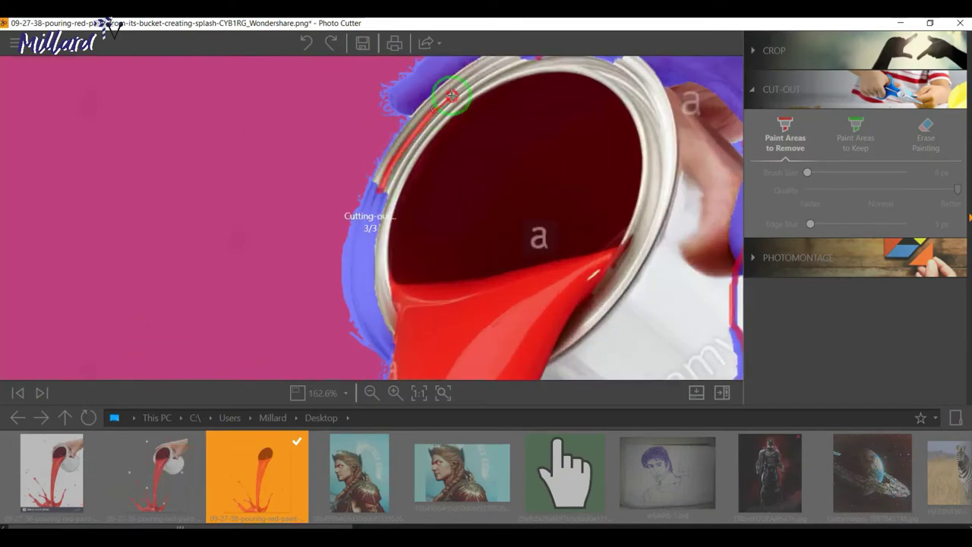
scroll(532, 54, "down", 3)
left_click_drag(536, 57, 544, 133)
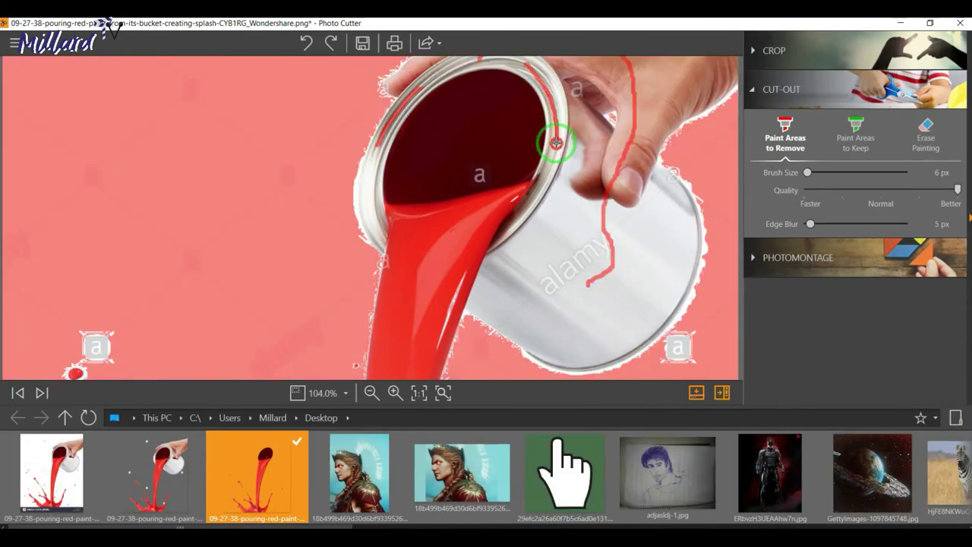
left_click_drag(577, 347, 602, 329)
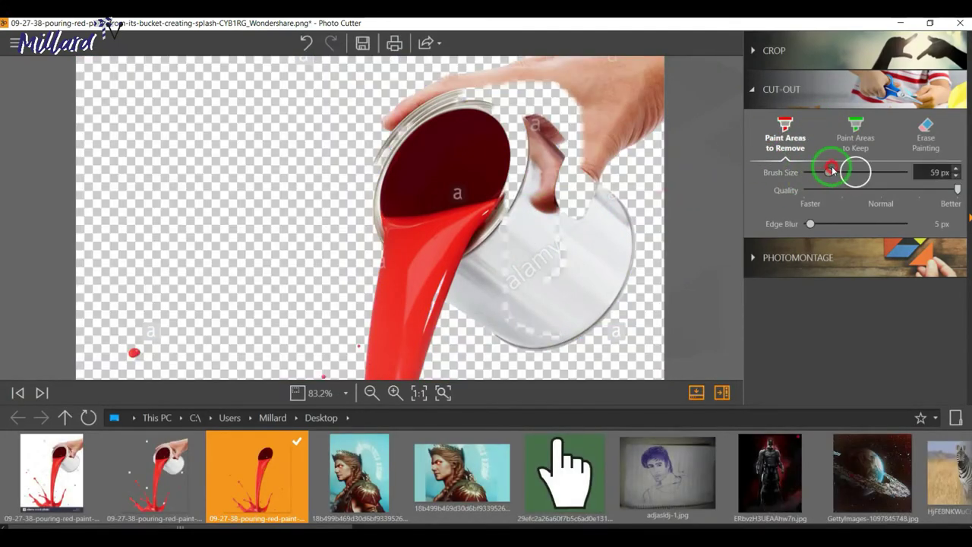
- With a 42 px remove brush, mark the hand and white bucket for removal
left_click_drag(833, 170, 821, 171)
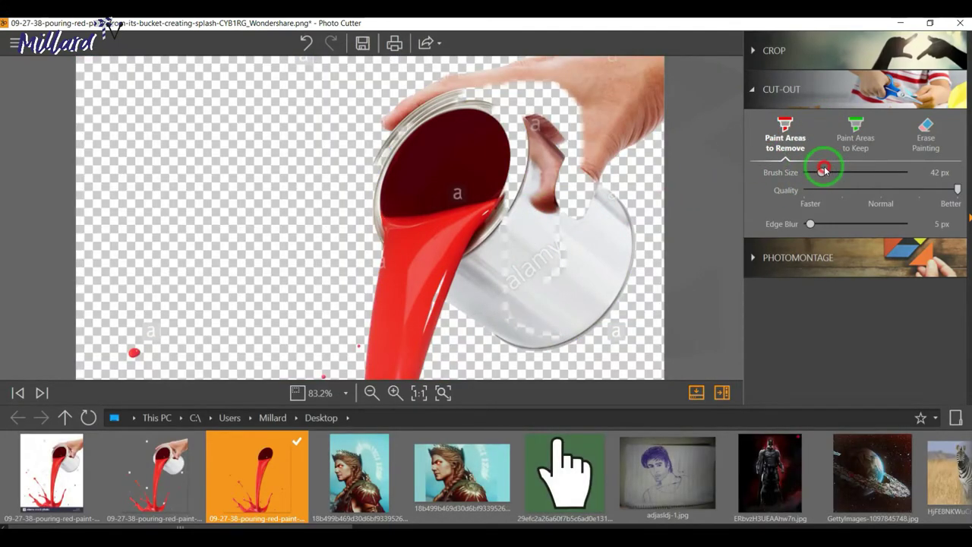
left_click_drag(593, 202, 598, 100)
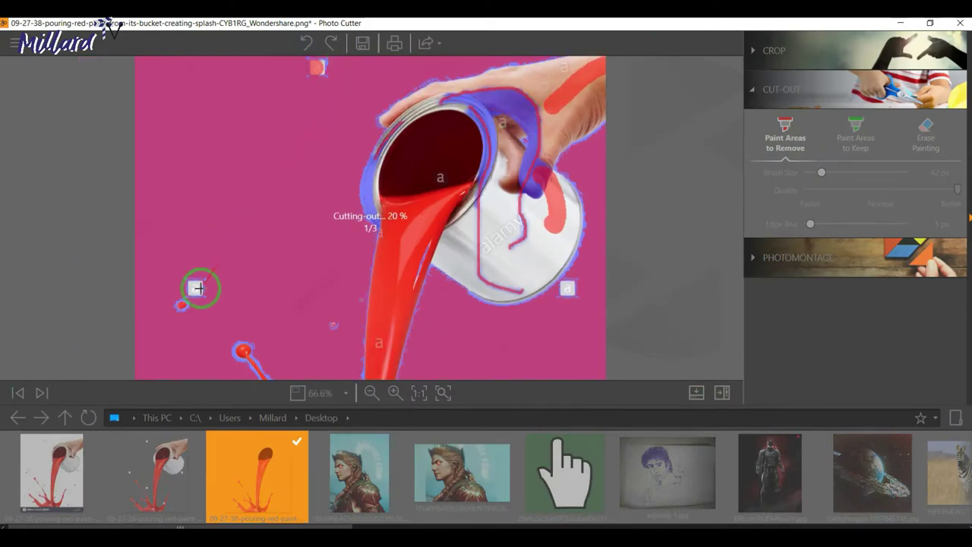
left_click_drag(198, 288, 568, 290)
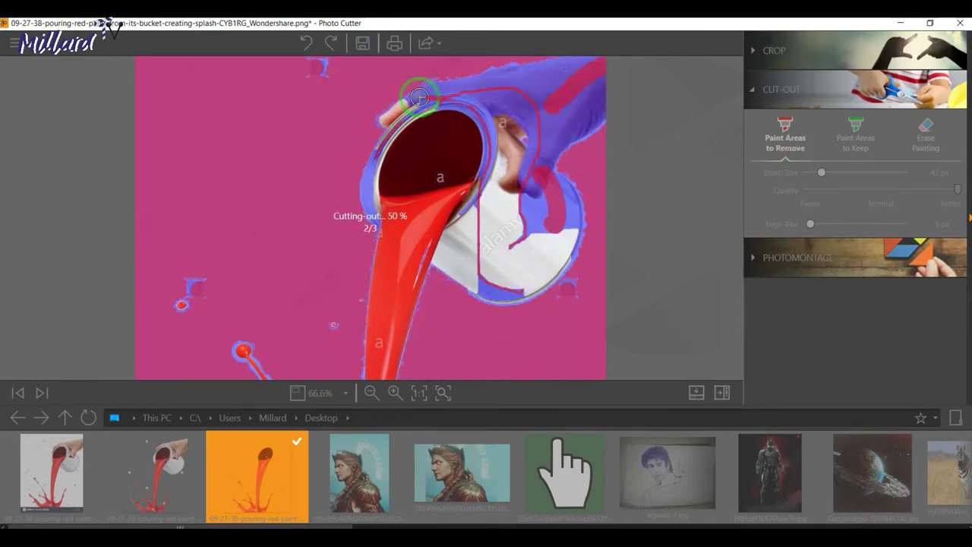
left_click(399, 113)
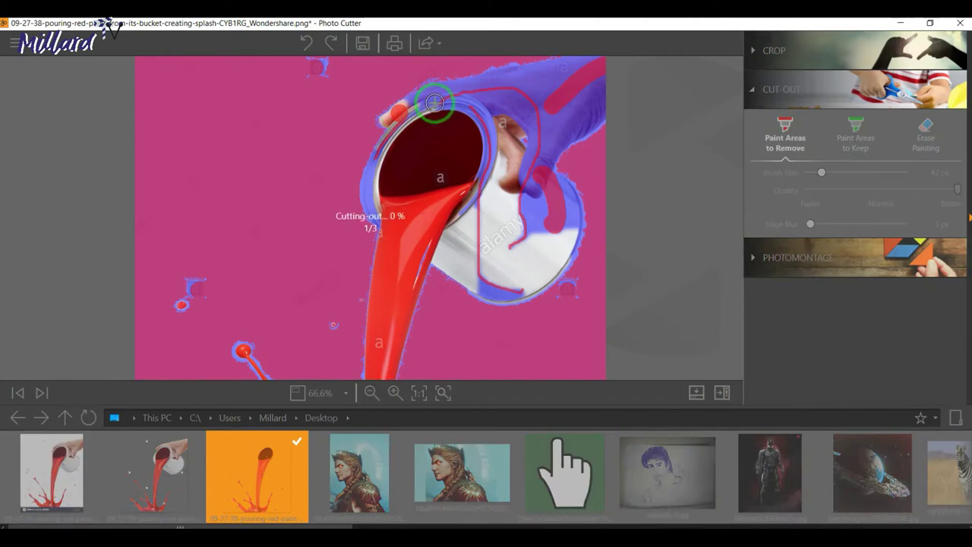
left_click_drag(456, 266, 523, 194)
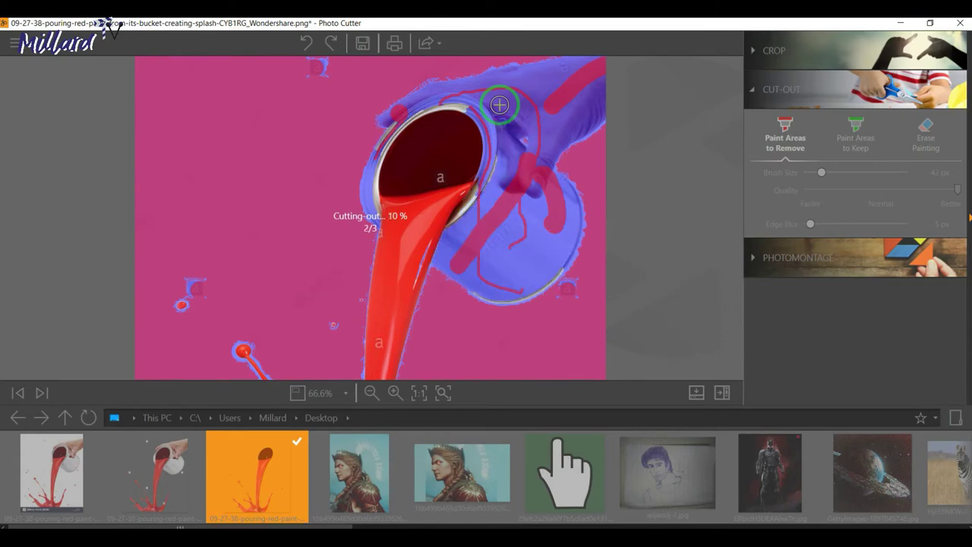
left_click(480, 201)
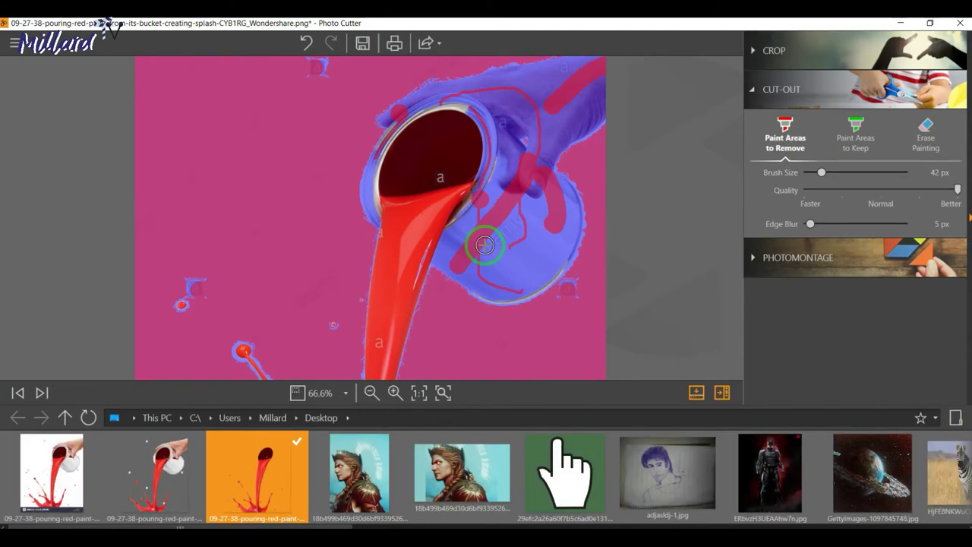
mouse_move(485, 245)
left_mouse_down()
mouse_move(433, 86)
mouse_move(454, 98)
left_mouse_up()
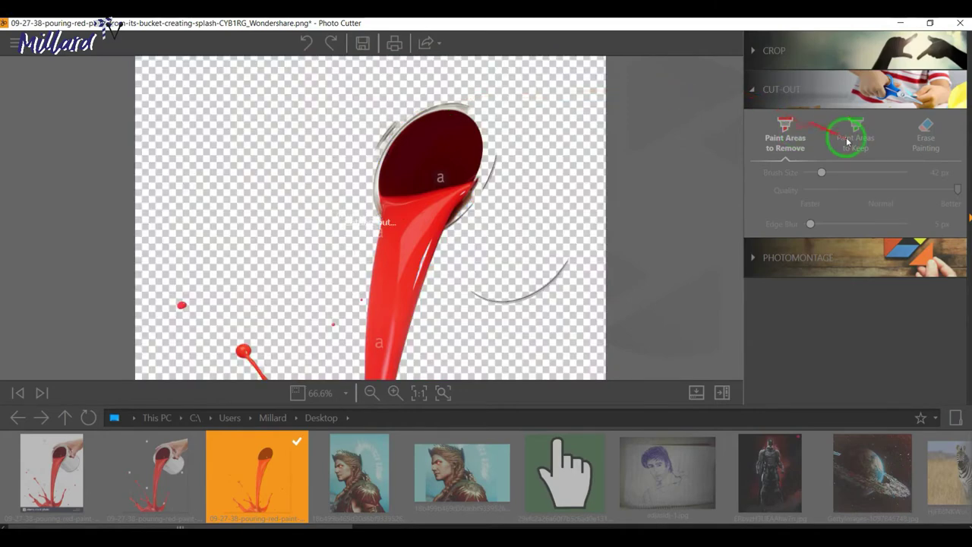
- Mark the leftover bucket rim and edges beside the paint stream for removal
left_click(489, 250)
left_click(567, 257)
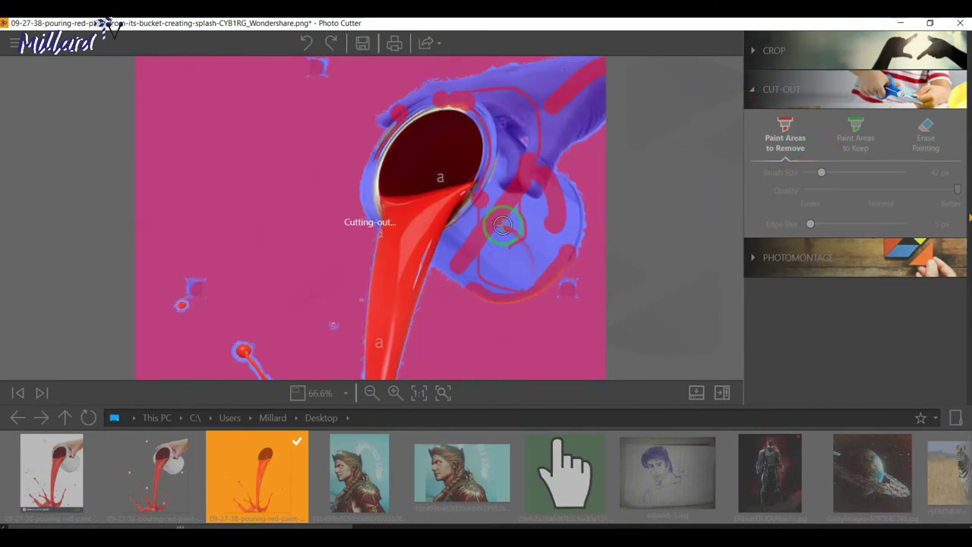
left_click_drag(457, 225, 458, 256)
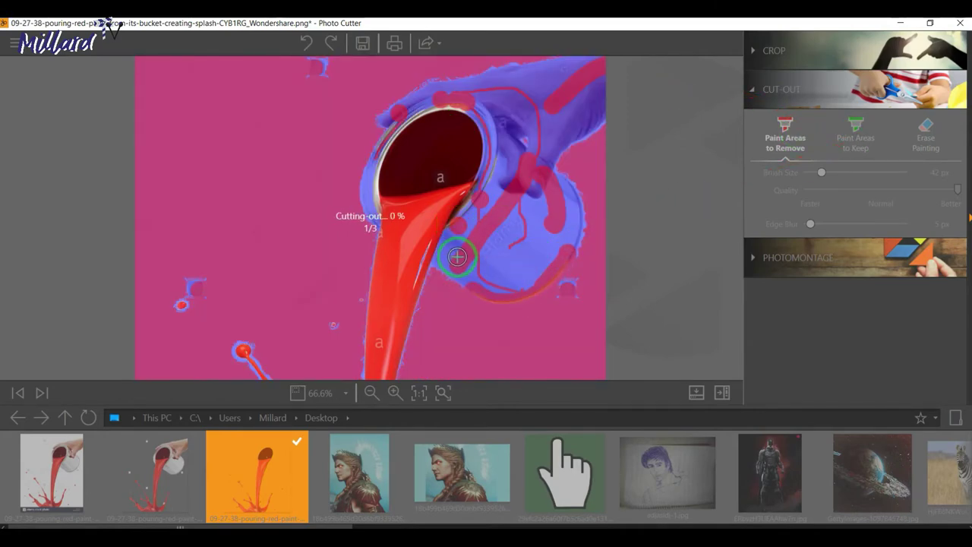
scroll(465, 102, "up", 3)
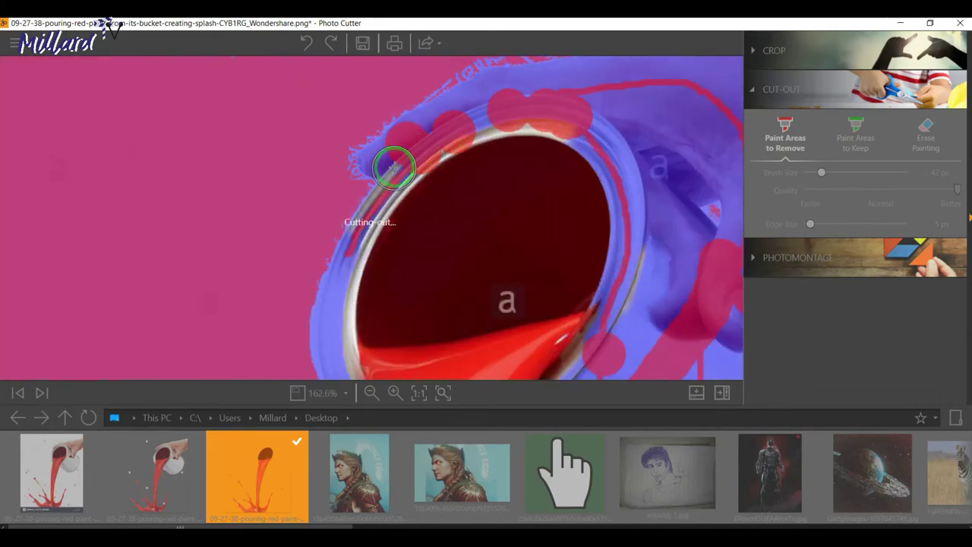
scroll(393, 166, "down", 5)
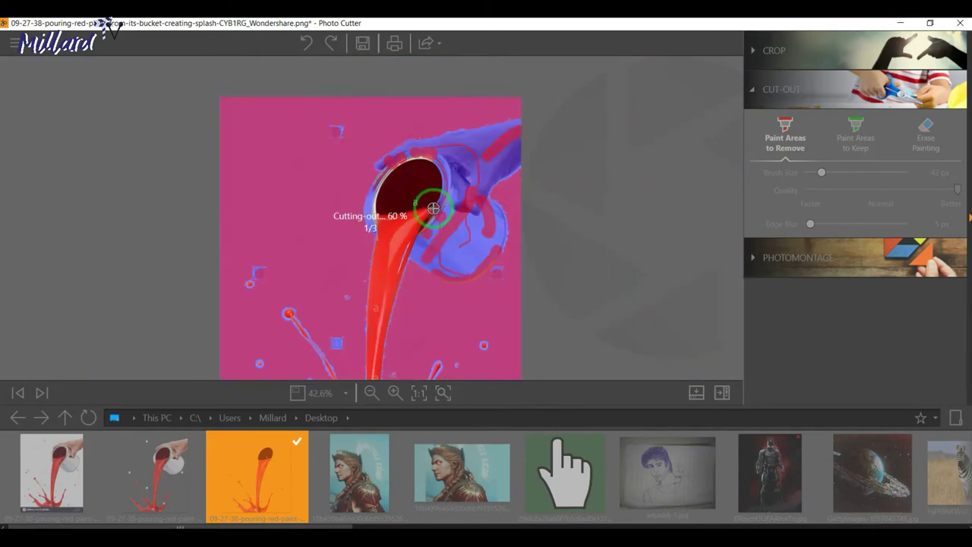
left_click_drag(480, 201, 549, 190)
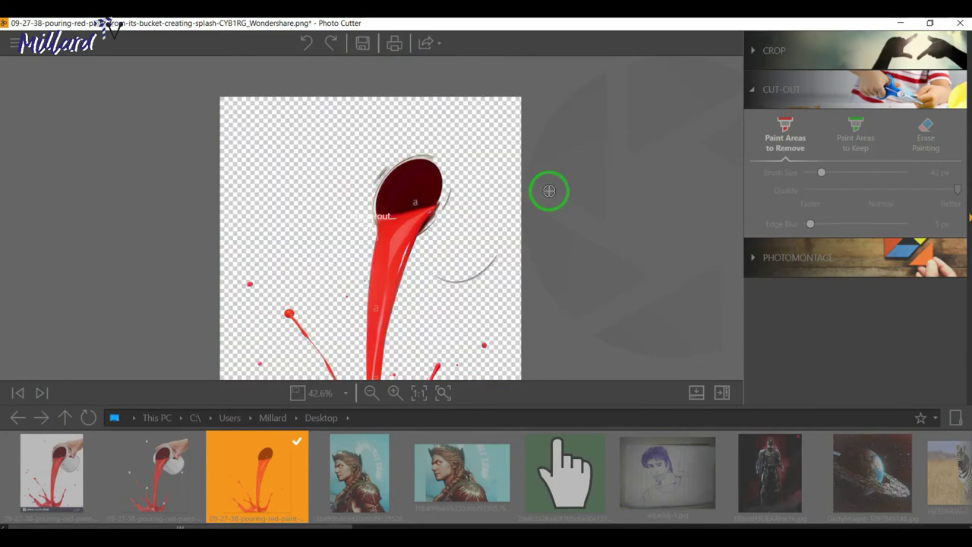
scroll(530, 176, "down", 2)
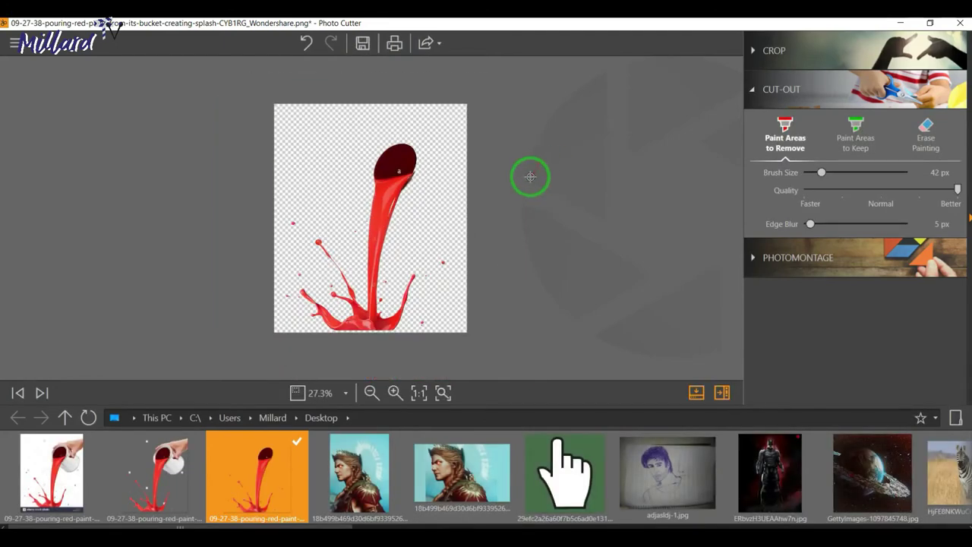
- Save the paint-stream cut-out as a full-size PNG copy
left_click(363, 45)
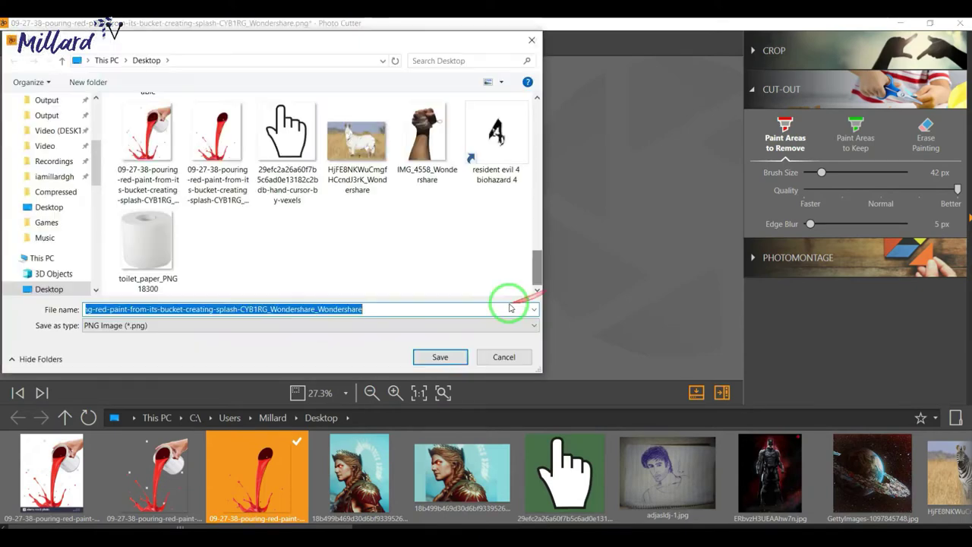
left_click(439, 354)
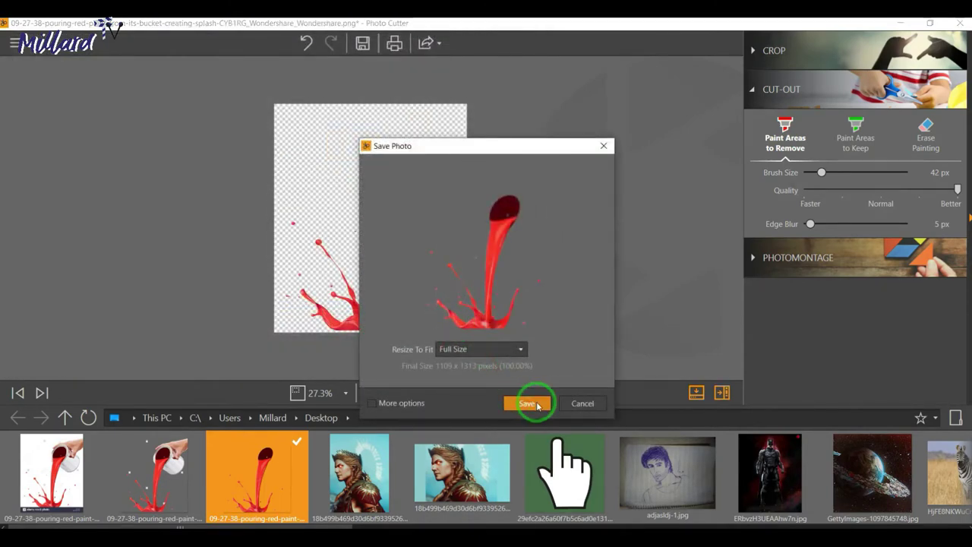
left_click(537, 405)
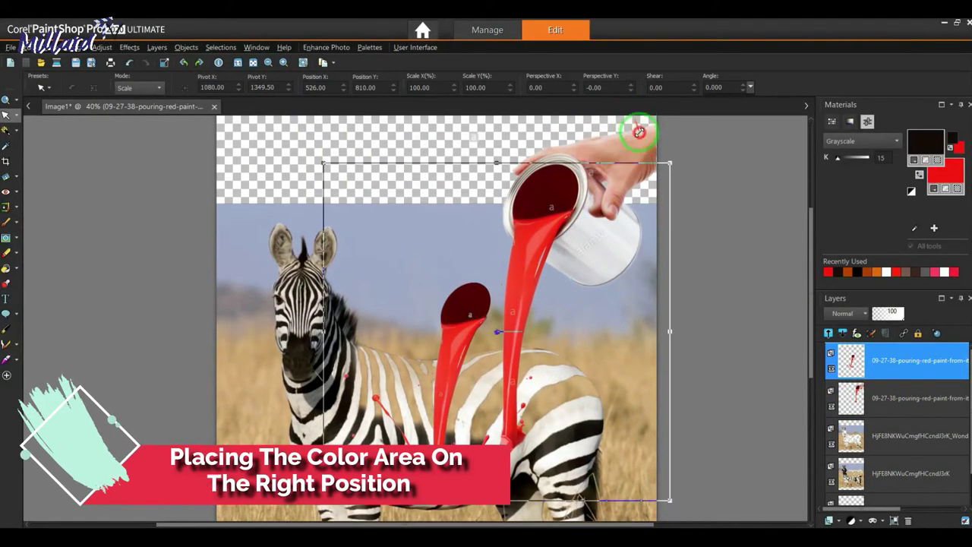
- Move the paint splash layer onto the zebra's back and scale it to about 92%
mouse_move(639, 132)
left_mouse_down()
mouse_move(472, 280)
mouse_move(438, 285)
left_mouse_up()
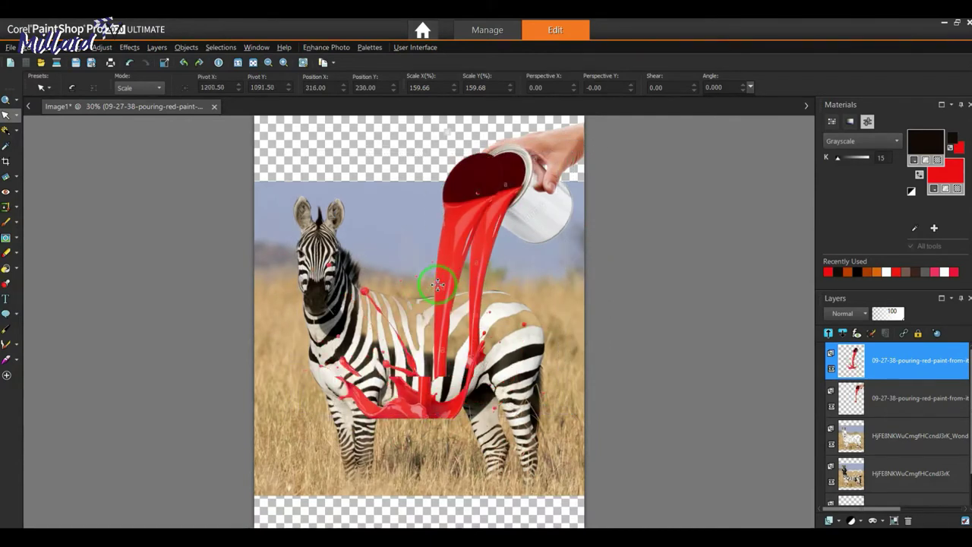
left_click_drag(438, 285, 466, 278)
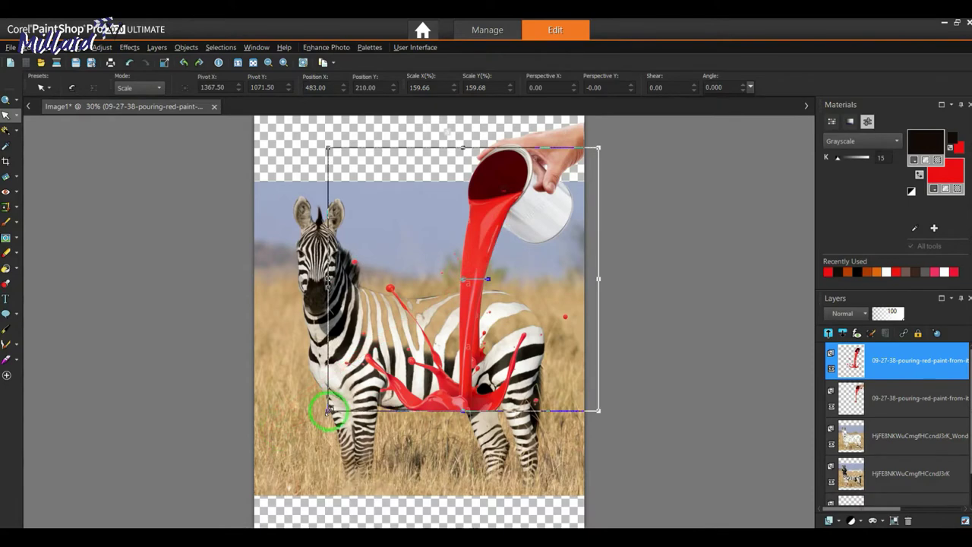
left_click_drag(335, 396, 338, 395)
left_click_drag(602, 418, 585, 370)
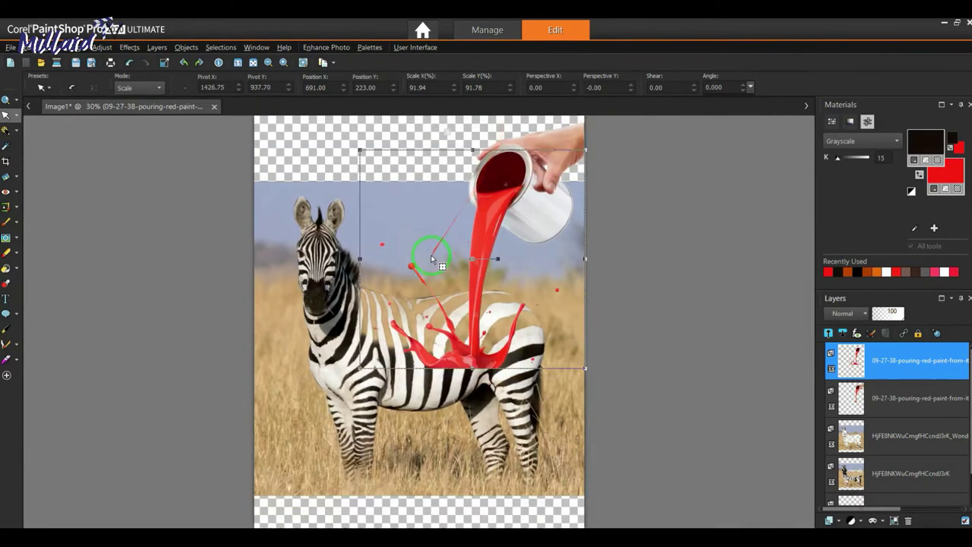
left_click(102, 47)
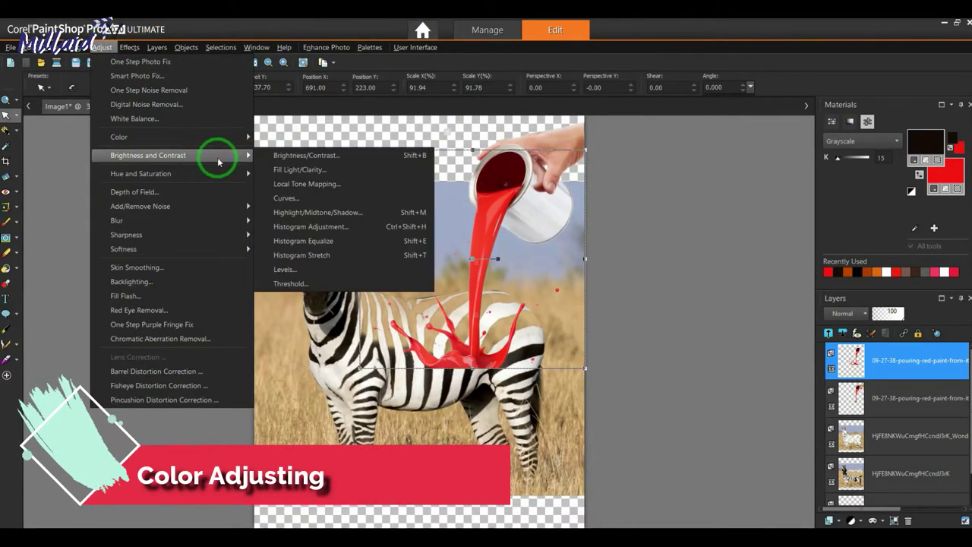
mouse_move(148, 155)
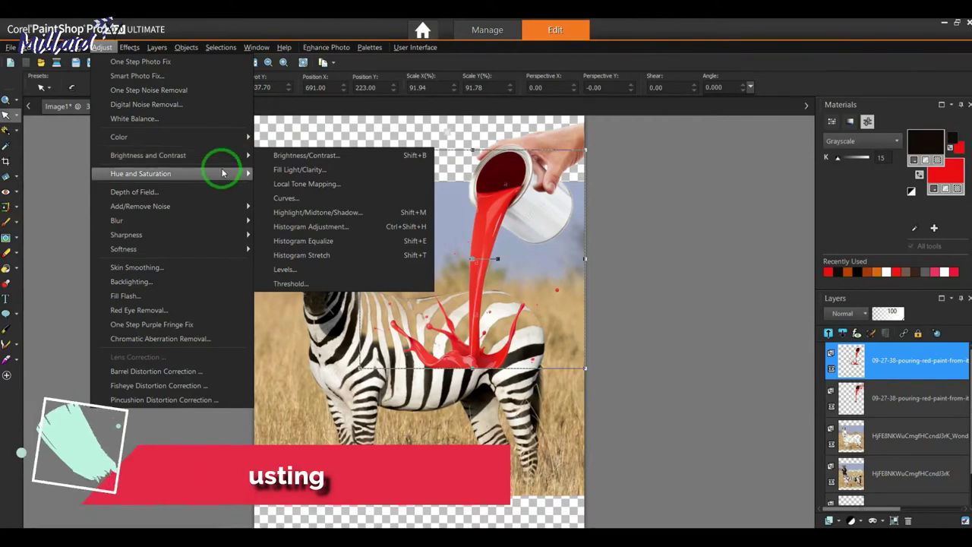
- Turn the paint black with Hue/Saturation/Lightness: saturation -100, lightness about -68
mouse_move(141, 173)
left_click(296, 190)
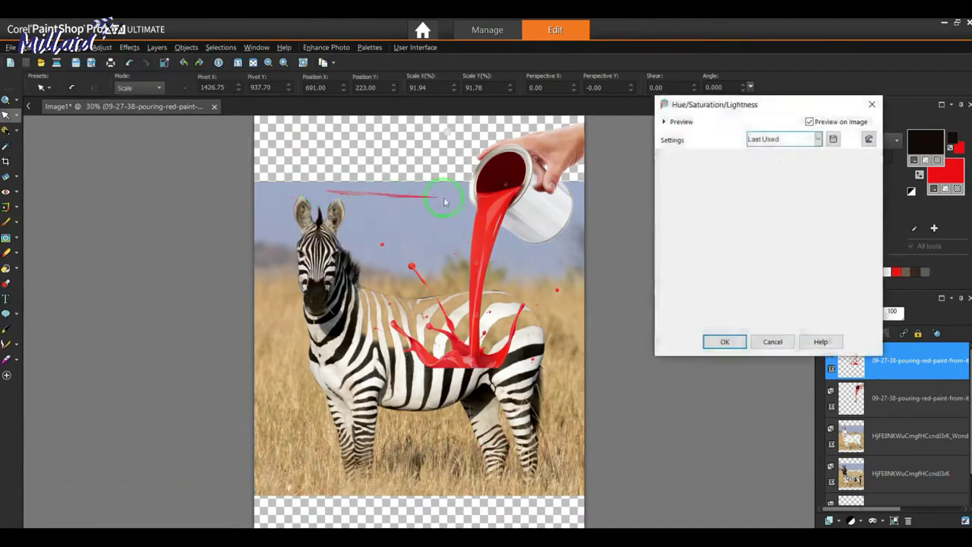
left_click_drag(730, 104, 691, 147)
mouse_move(677, 330)
left_mouse_down()
mouse_move(682, 294)
mouse_move(685, 322)
left_mouse_up()
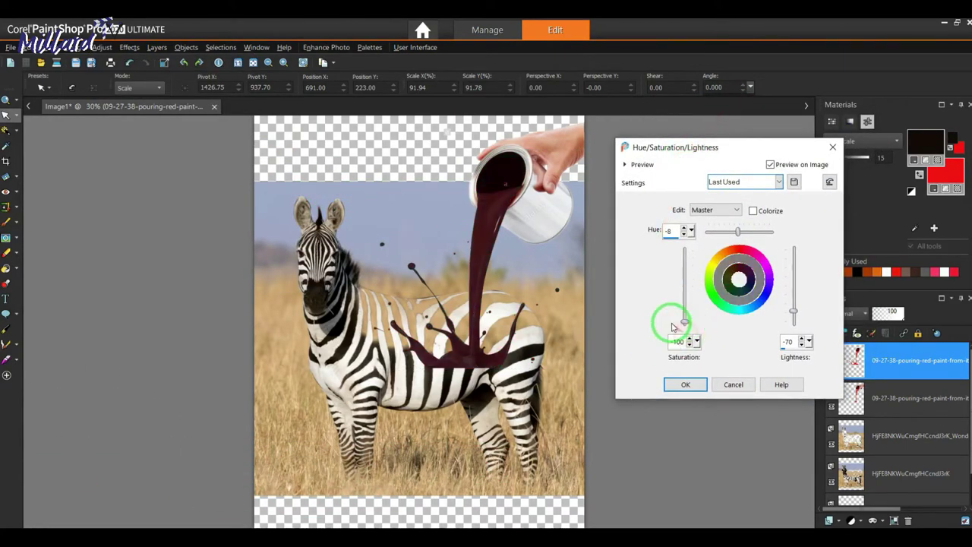
left_click_drag(794, 313, 796, 321)
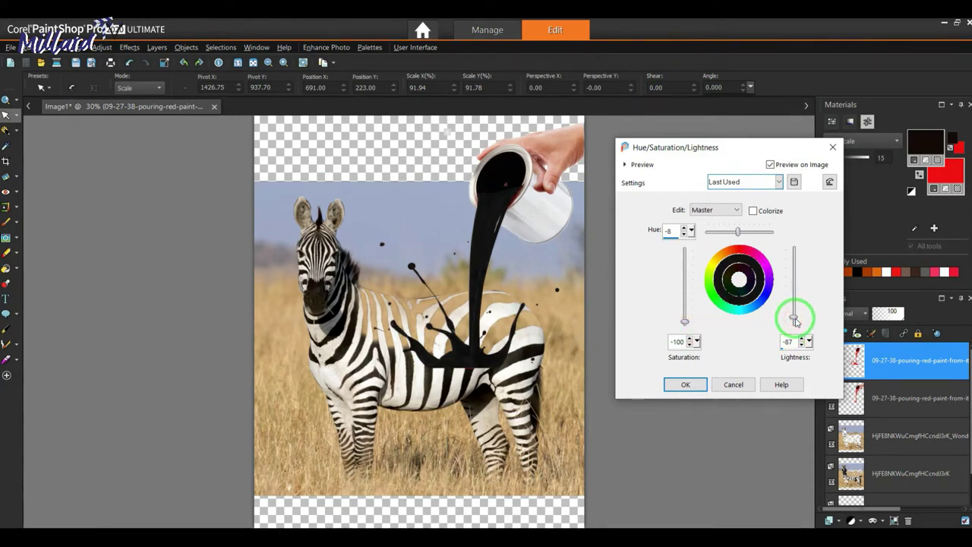
left_click_drag(795, 319, 795, 315)
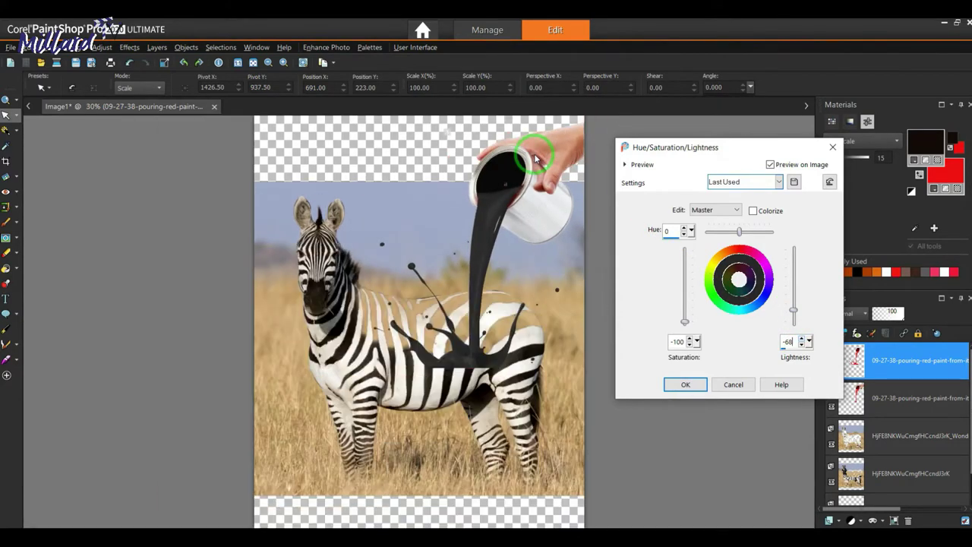
left_click(733, 384)
left_click(686, 385)
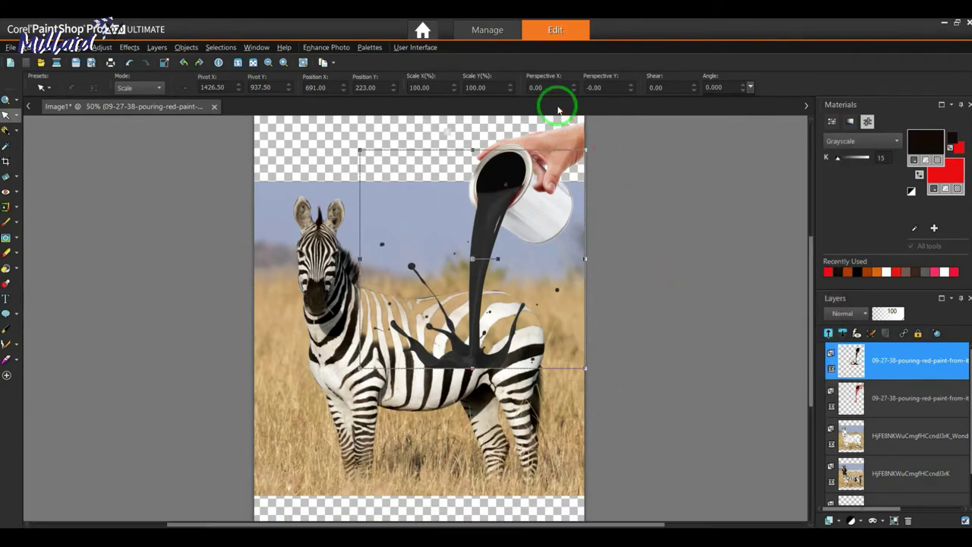
scroll(467, 180, "up", 2)
scroll(467, 180, "down", 1)
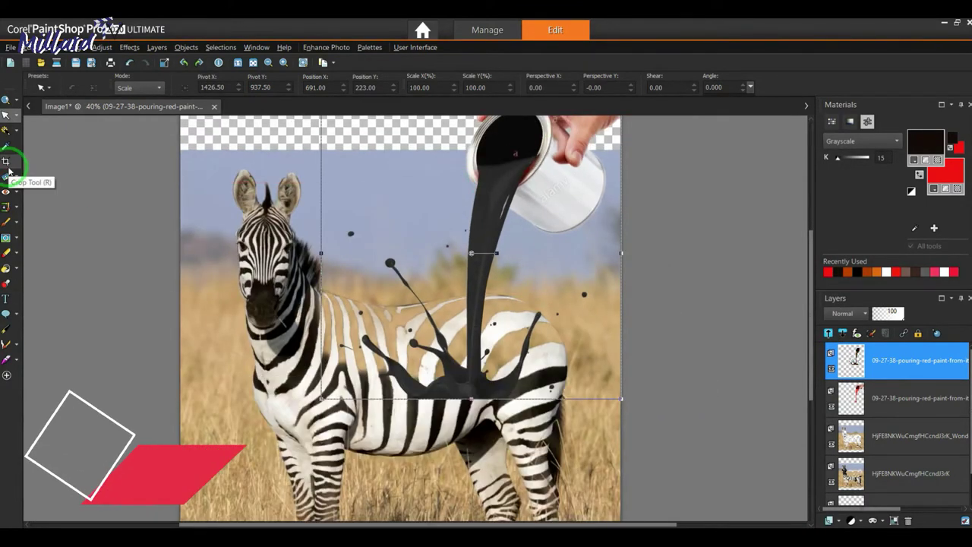
- Choose a lightness retouch brush and enlarge it to size 207
left_click(21, 251)
left_click(46, 237)
left_click_drag(487, 200, 414, 148)
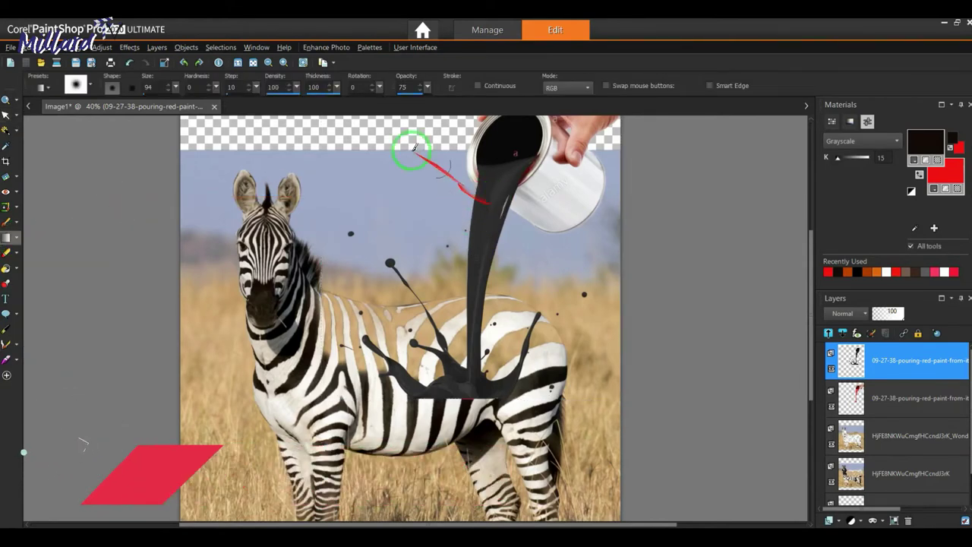
left_click_drag(176, 87, 228, 87)
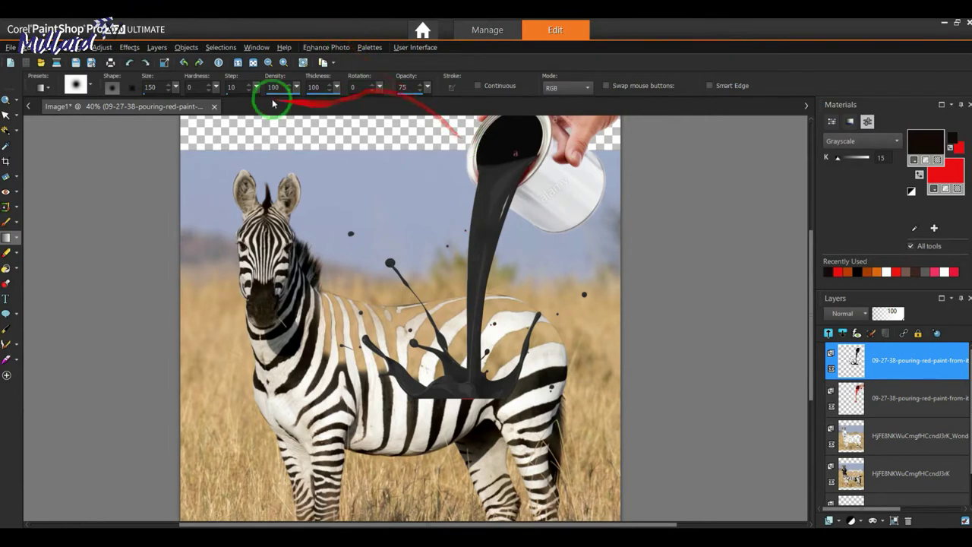
left_click_drag(180, 89, 228, 88)
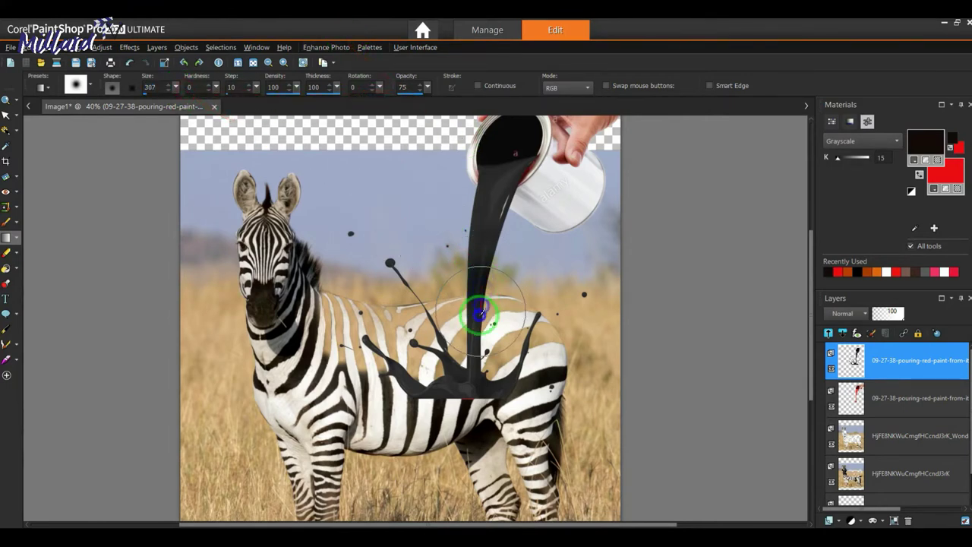
- Darken the paint stream up into the can and the splash on the zebra's back
left_click_drag(473, 315, 467, 384)
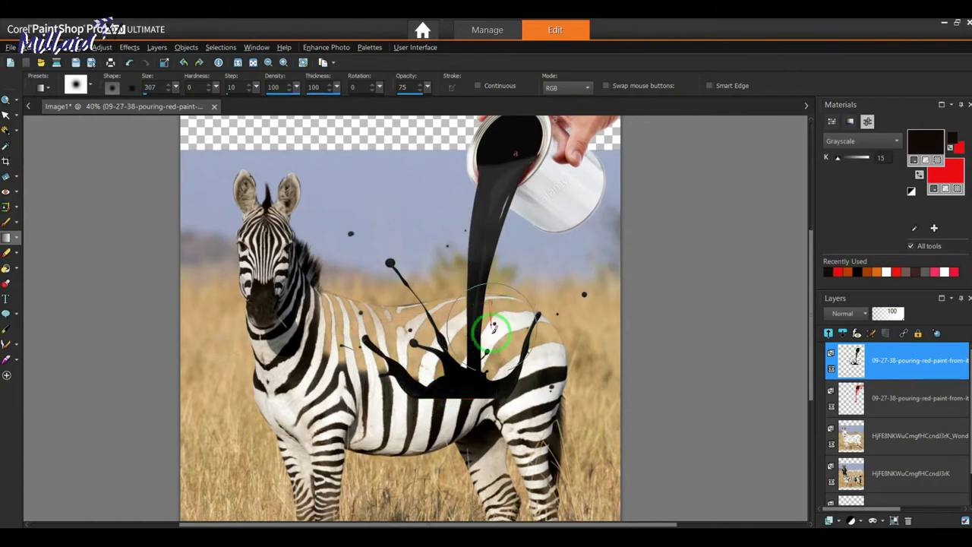
left_click_drag(474, 256, 516, 164)
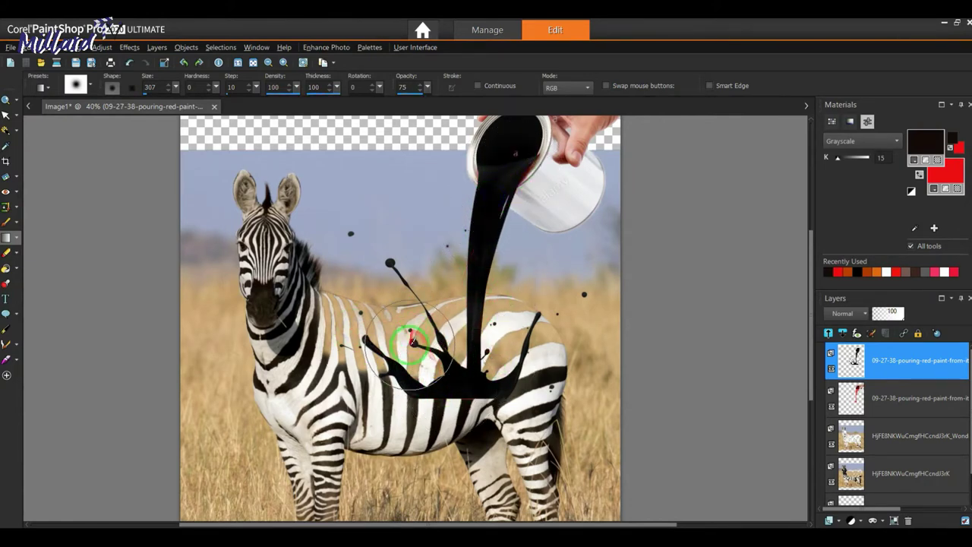
scroll(406, 365, "down", 1)
mouse_move(408, 365)
left_mouse_down()
mouse_move(488, 325)
mouse_move(444, 347)
mouse_move(391, 325)
mouse_move(467, 353)
mouse_move(382, 418)
left_mouse_up()
scroll(469, 352, "up", 1)
scroll(384, 418, "down", 2)
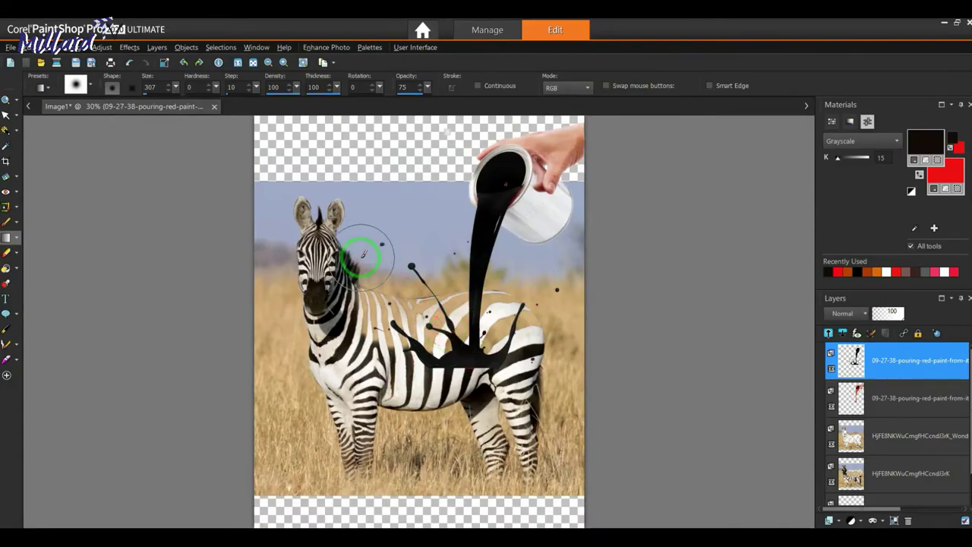
scroll(477, 391, "up", 1)
scroll(477, 392, "up", 1)
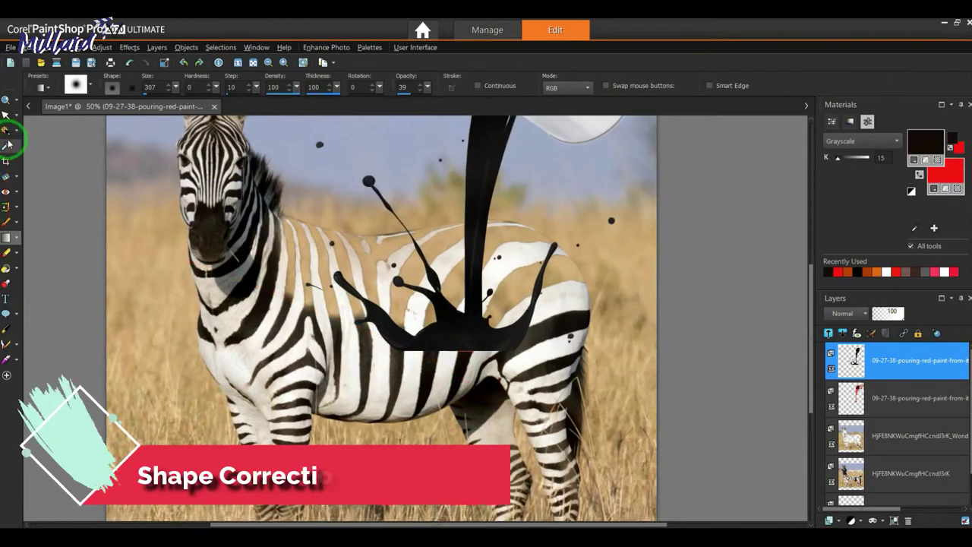
- Erase the black splash from the zebra's rump, then select the red paint layer
left_click(6, 252)
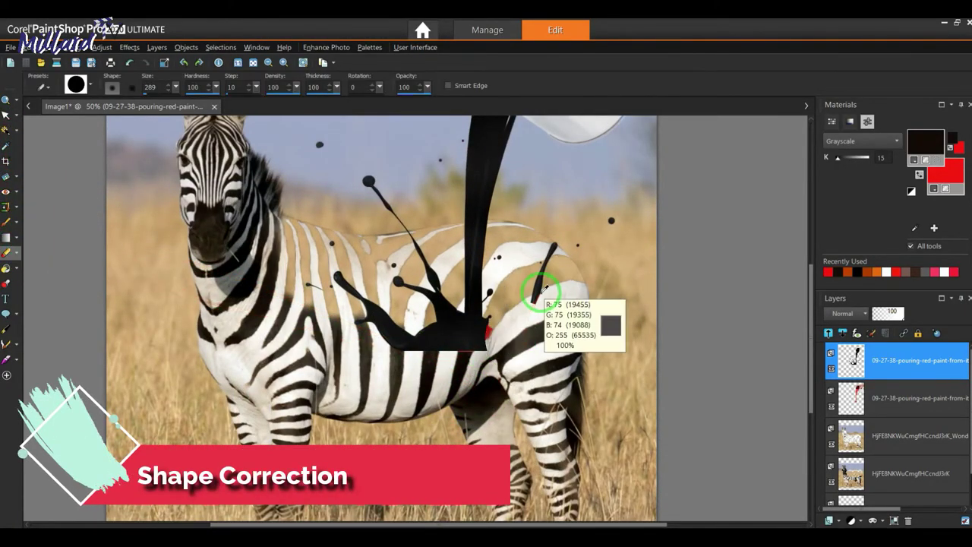
mouse_move(608, 314)
left_mouse_down()
mouse_move(532, 330)
mouse_move(517, 365)
mouse_move(420, 320)
mouse_move(411, 282)
mouse_move(326, 275)
mouse_move(388, 231)
left_mouse_up()
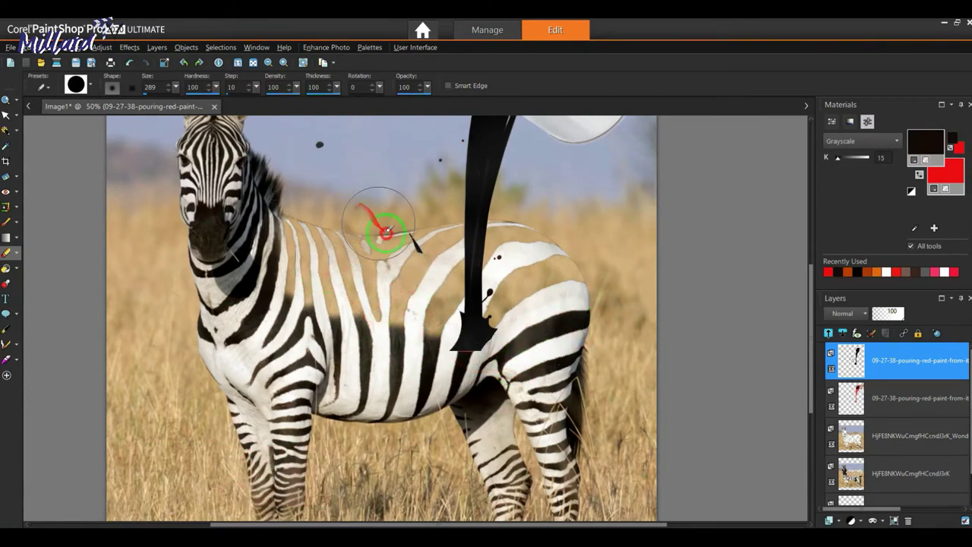
left_click(896, 396)
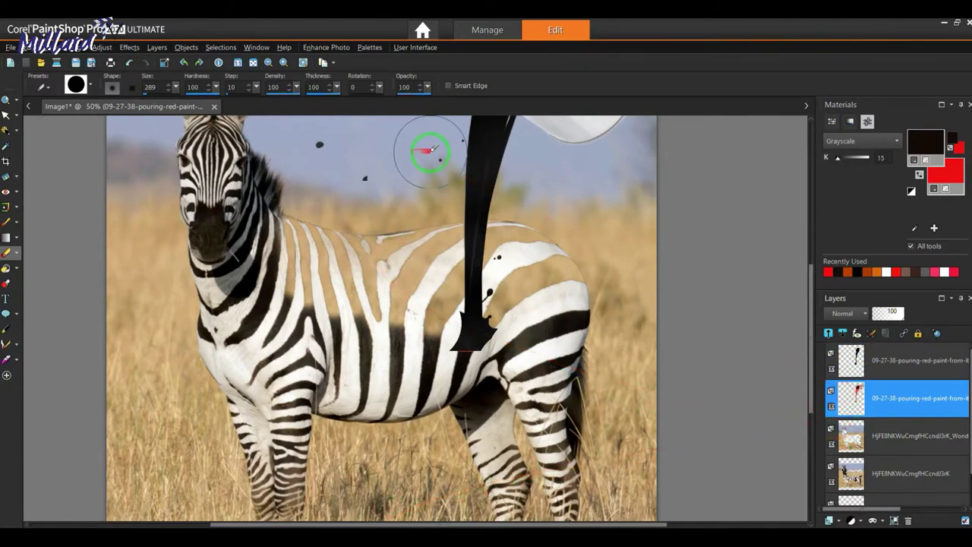
left_click_drag(433, 138, 532, 347)
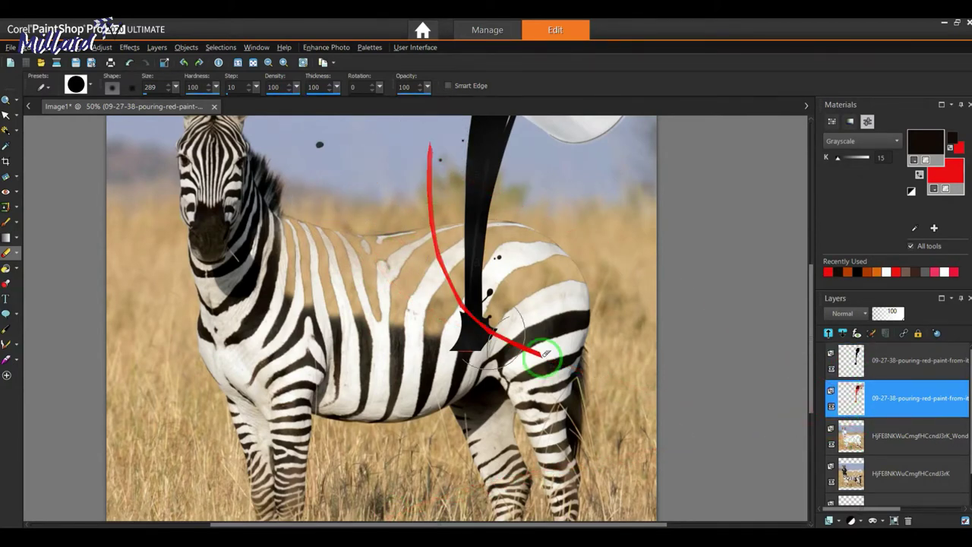
key("ctrl+z")
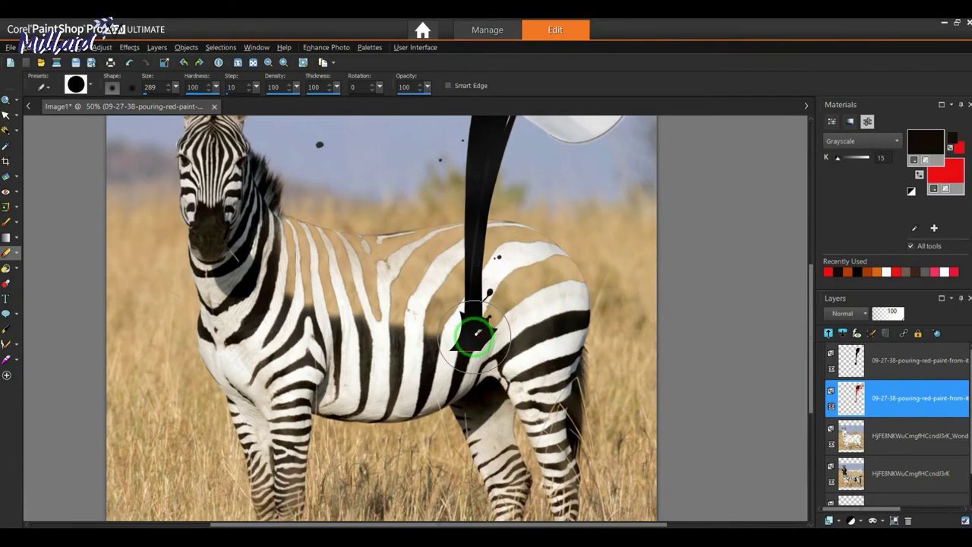
- Erase the remaining stray red paint along the pour and across the zebra
scroll(477, 332, "down", 1)
scroll(442, 319, "down", 1)
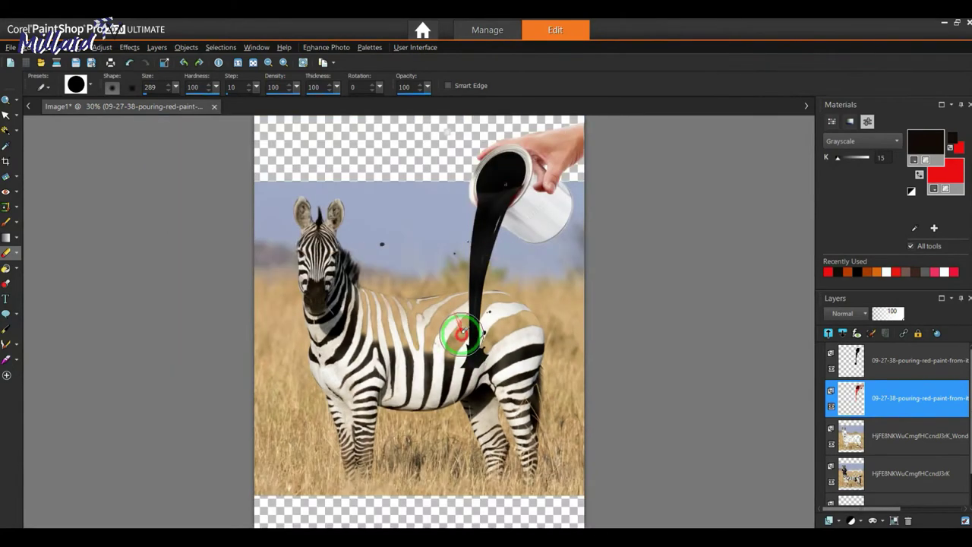
scroll(474, 218, "up", 1)
scroll(470, 304, "up", 1)
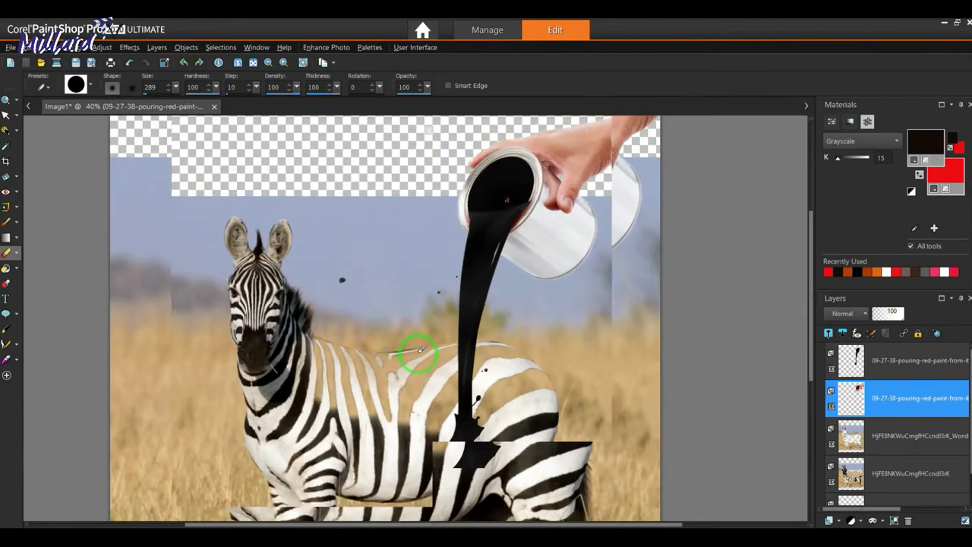
left_click_drag(432, 334, 465, 465)
scroll(455, 471, "up", 3)
left_click_drag(380, 424, 103, 262)
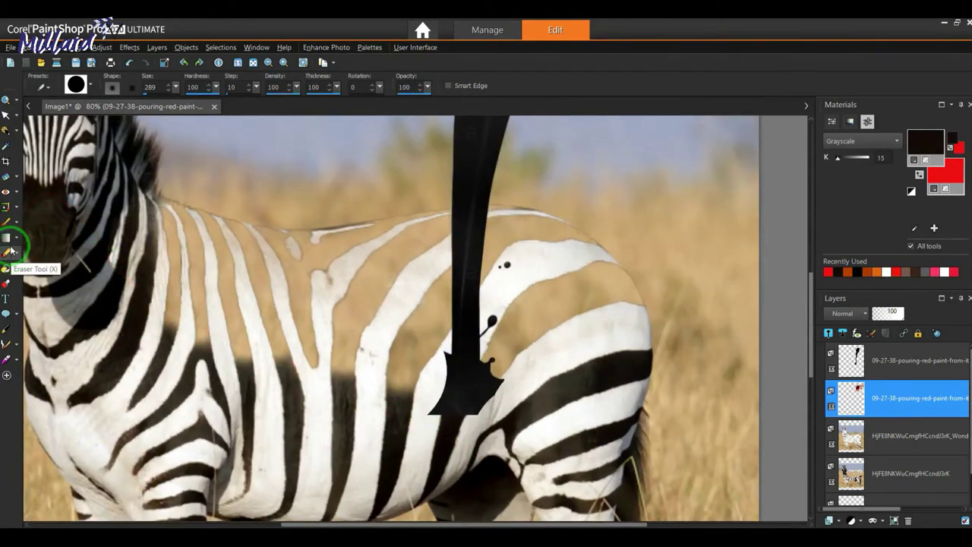
- Set the eraser to hardness 0, opacity 64, size 29 and select the black pour layer
mouse_move(239, 91)
left_mouse_down()
mouse_move(428, 93)
mouse_move(180, 86)
left_mouse_up()
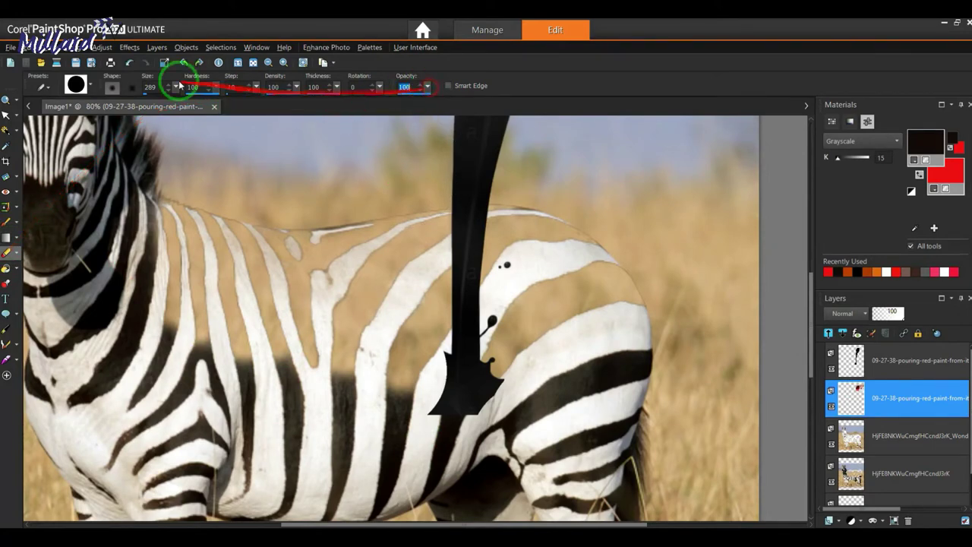
type("64")
scroll(549, 440, "up", 2)
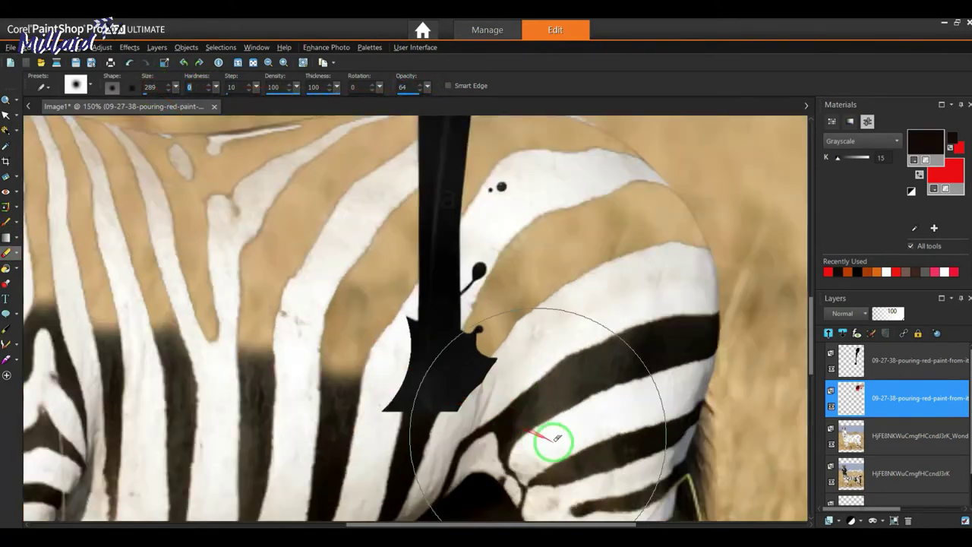
scroll(521, 297, "up", 2)
left_click(167, 90)
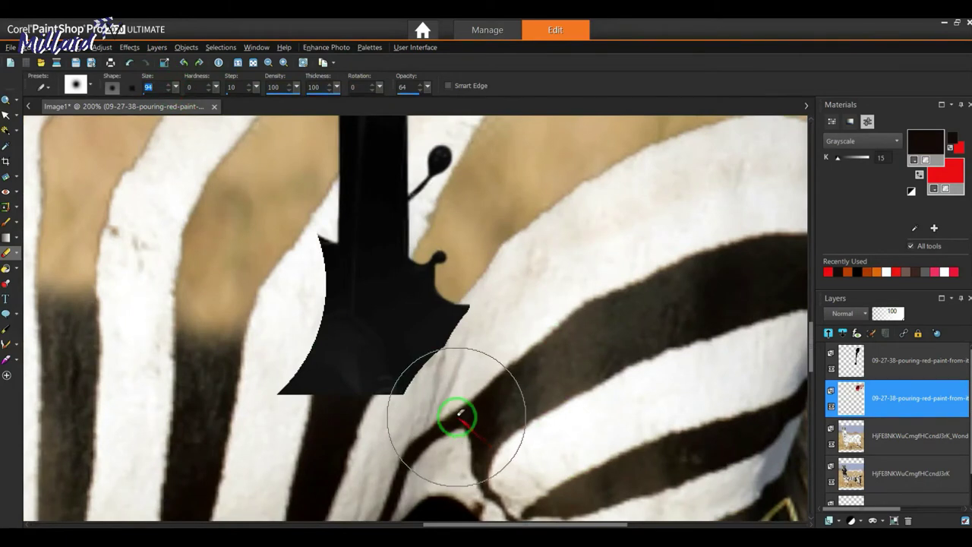
left_click(911, 360)
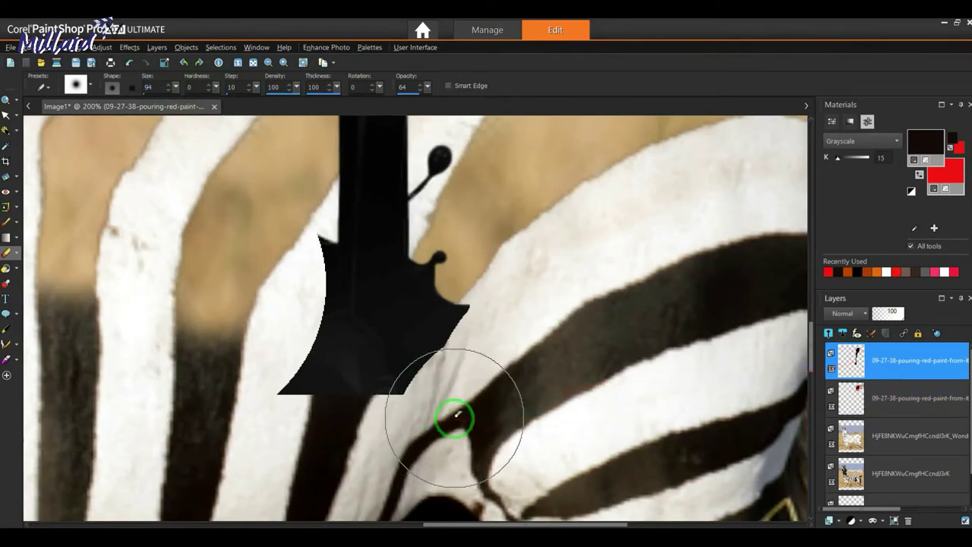
- Fade the lower-right end of the pour with a smaller soft eraser
mouse_move(483, 381)
left_mouse_down()
mouse_move(499, 336)
mouse_move(491, 357)
left_mouse_up()
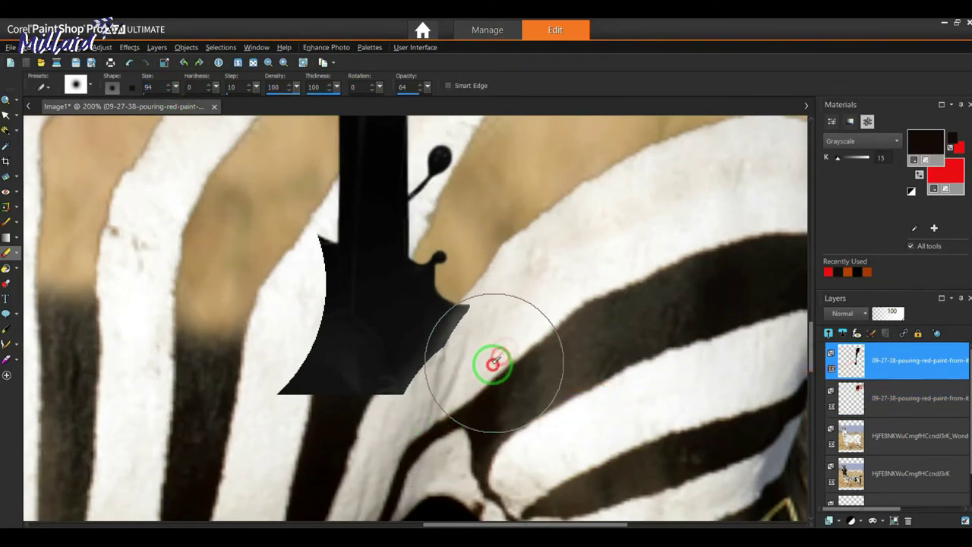
left_click_drag(176, 87, 156, 86)
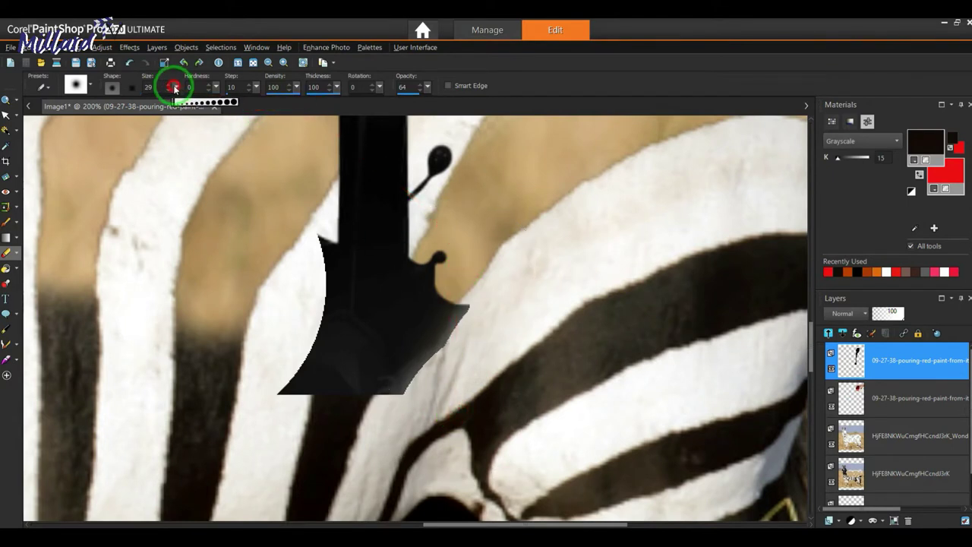
mouse_move(407, 393)
left_mouse_down()
mouse_move(463, 326)
mouse_move(375, 407)
left_mouse_up()
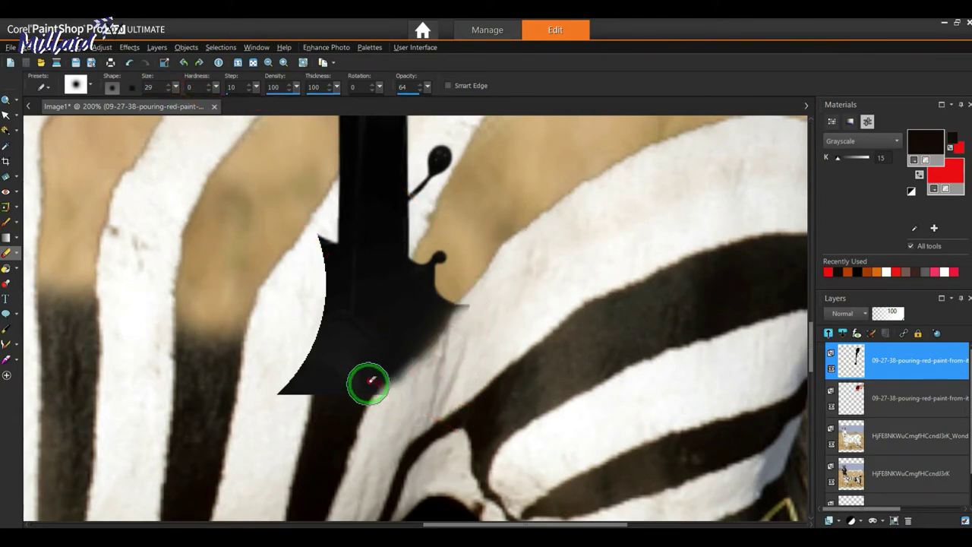
mouse_move(433, 334)
left_mouse_down()
mouse_move(480, 307)
mouse_move(289, 389)
mouse_move(967, 293)
left_mouse_up()
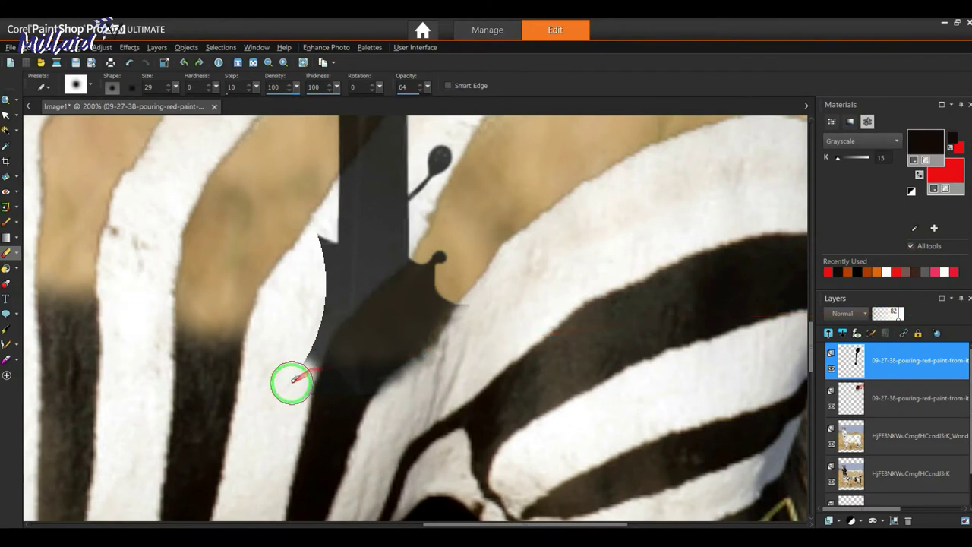
- Blend the pour's left edge down into the zebra's dark stripe, keeping the layer at full opacity
left_click(301, 361)
left_click_drag(308, 324, 322, 248)
left_click_drag(323, 289, 313, 343)
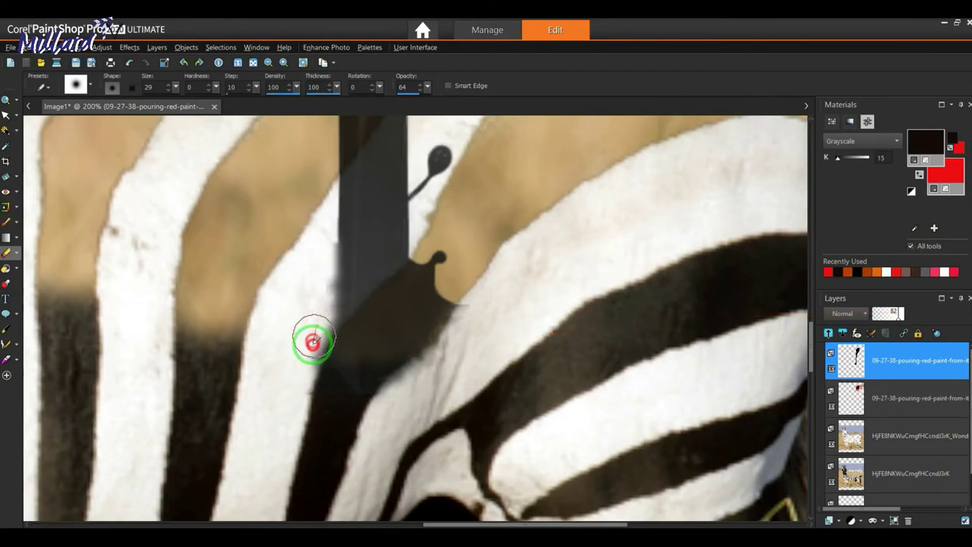
left_click_drag(306, 390, 921, 378)
left_click_drag(894, 313, 929, 304)
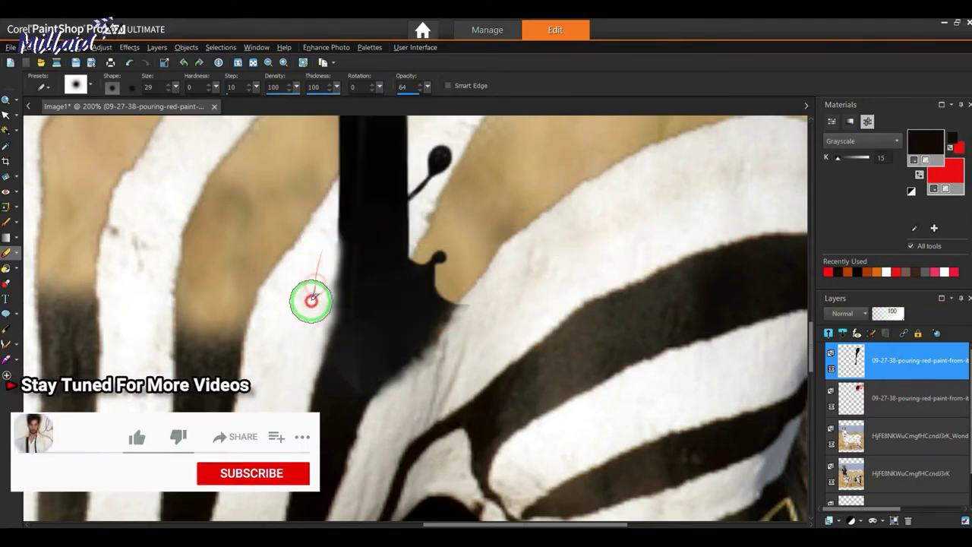
scroll(314, 370, "down", 2)
scroll(389, 385, "up", 2)
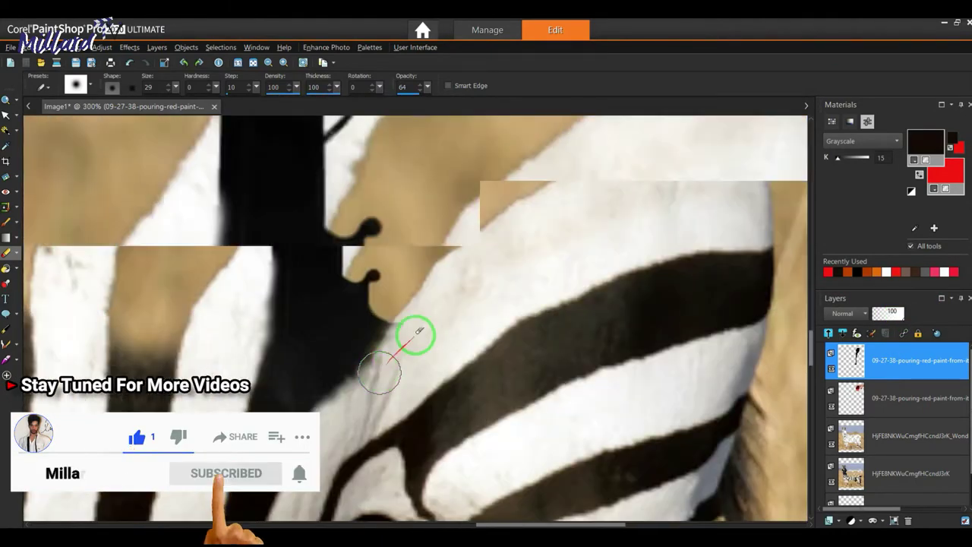
- Switch to the Clone Brush at size 19 and bring the paint can into view
left_click(7, 207)
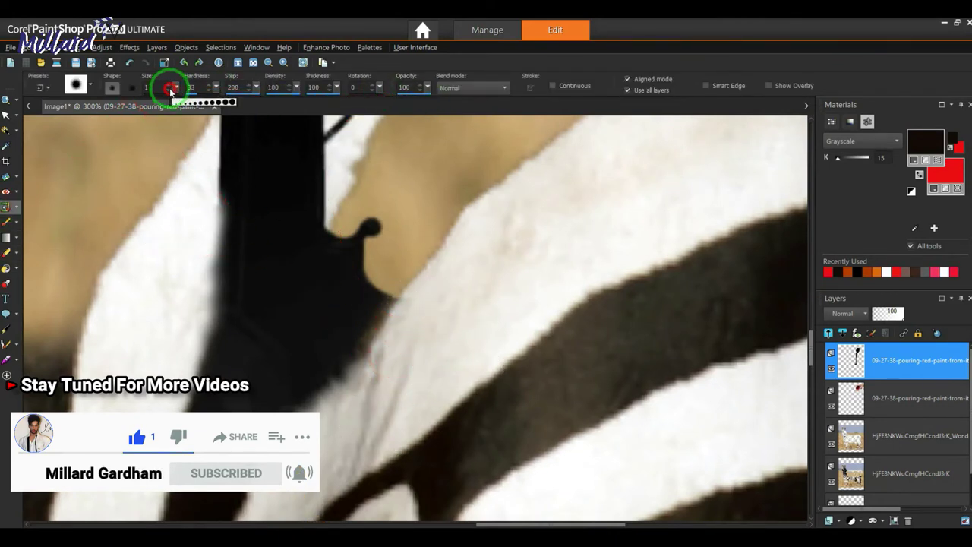
left_click_drag(171, 88, 354, 320)
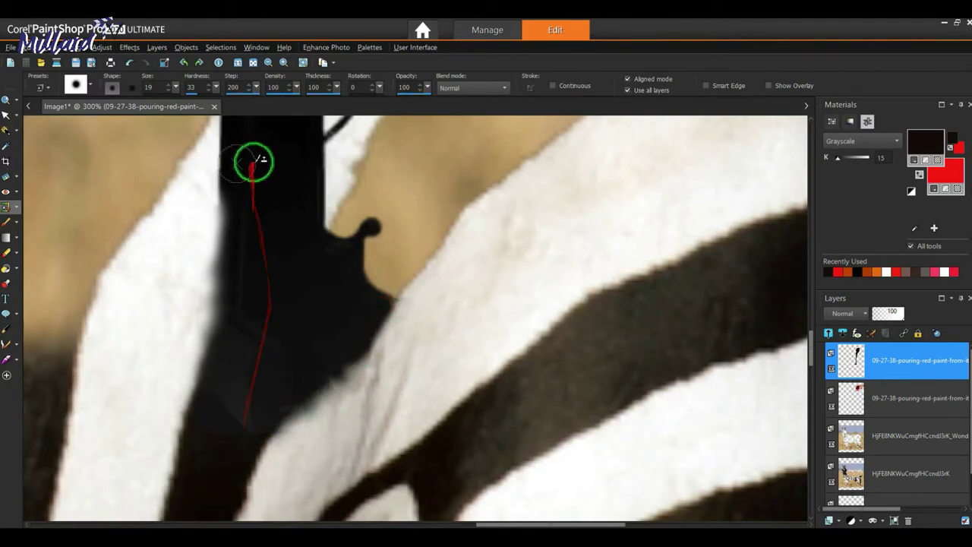
scroll(337, 370, "down", 1)
scroll(239, 445, "up", 1)
scroll(265, 417, "down", 1)
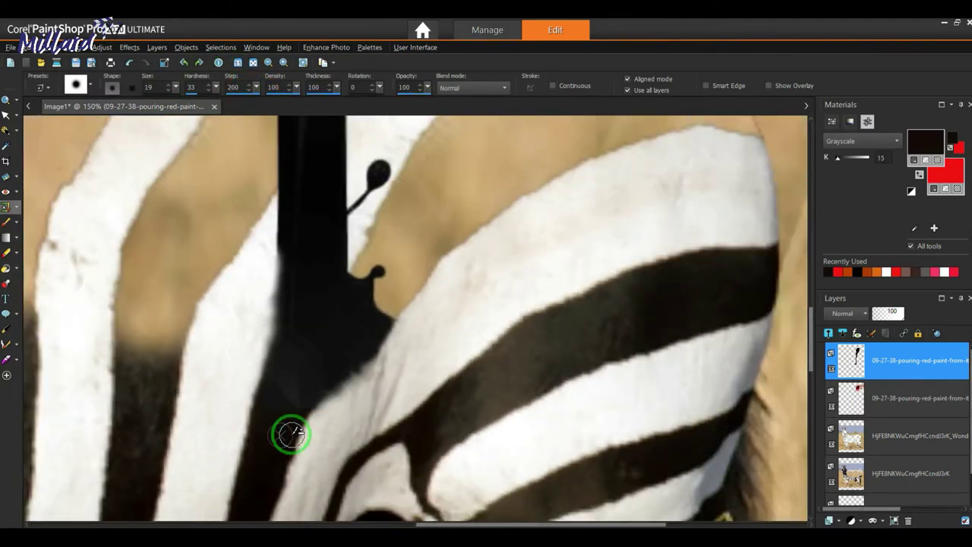
scroll(291, 434, "down", 1)
scroll(304, 192, "up", 1)
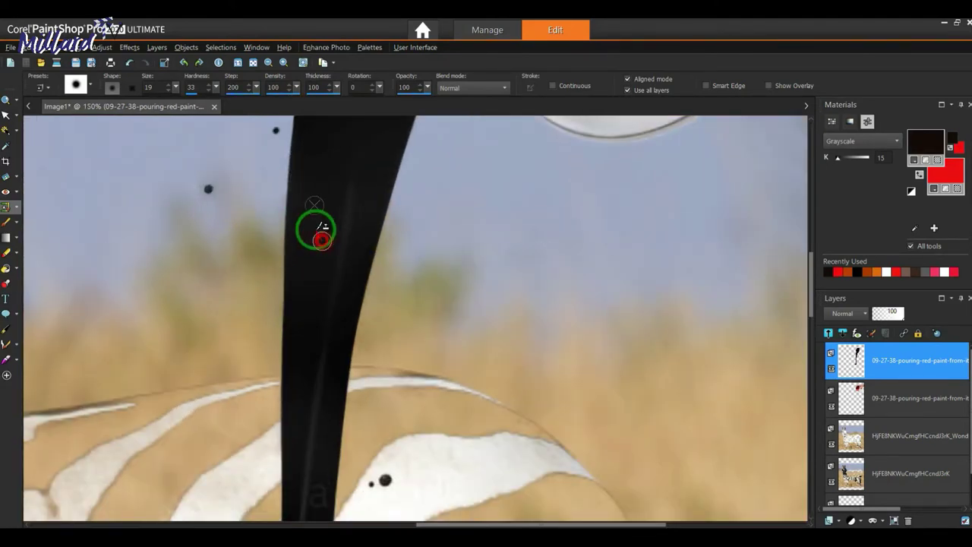
scroll(317, 183, "down", 1)
scroll(311, 482, "up", 1)
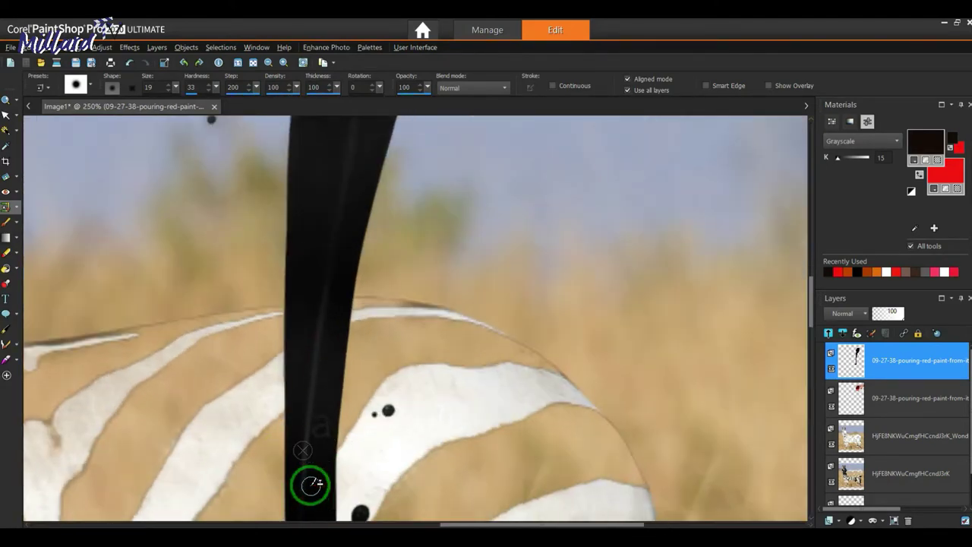
scroll(328, 388, "up", 2)
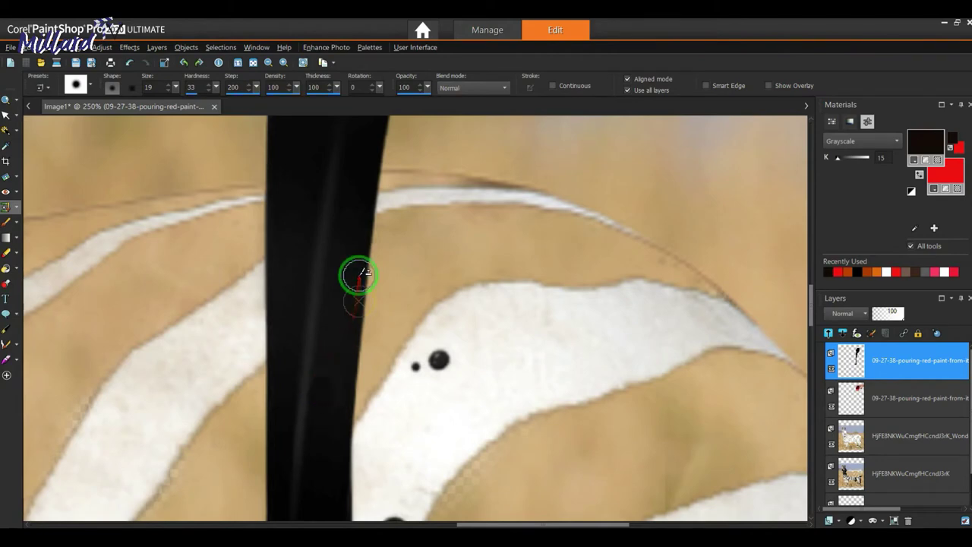
scroll(328, 330, "down", 1)
scroll(336, 316, "down", 2)
left_click_drag(810, 313, 813, 285)
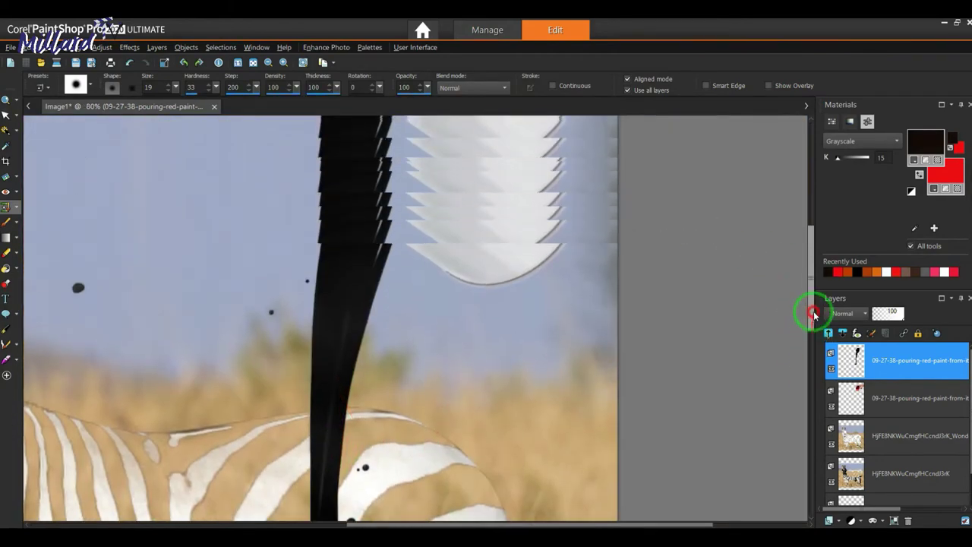
scroll(445, 269, "up", 1)
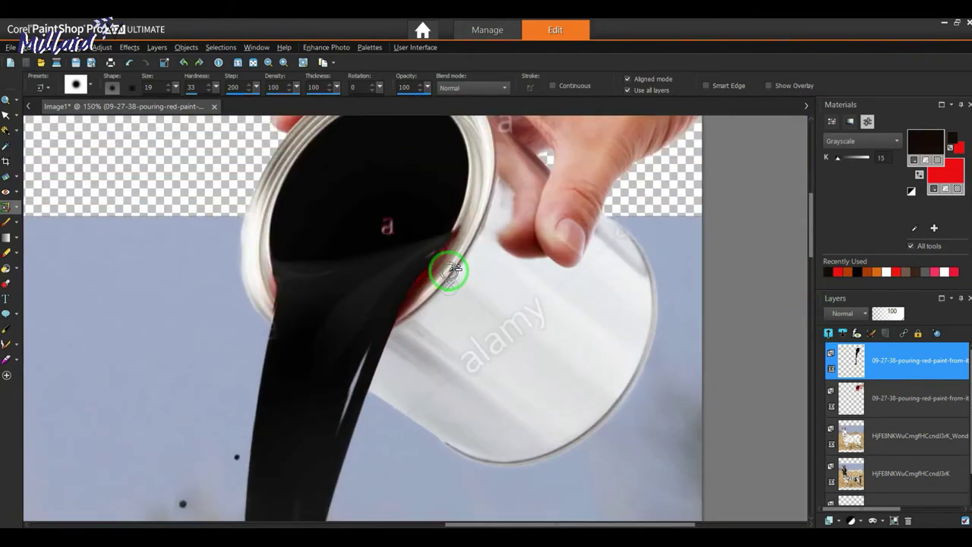
scroll(445, 269, "up", 2)
- Desaturate the red tint along the can's rim on the red paint layer at opacity 100
left_click(17, 240)
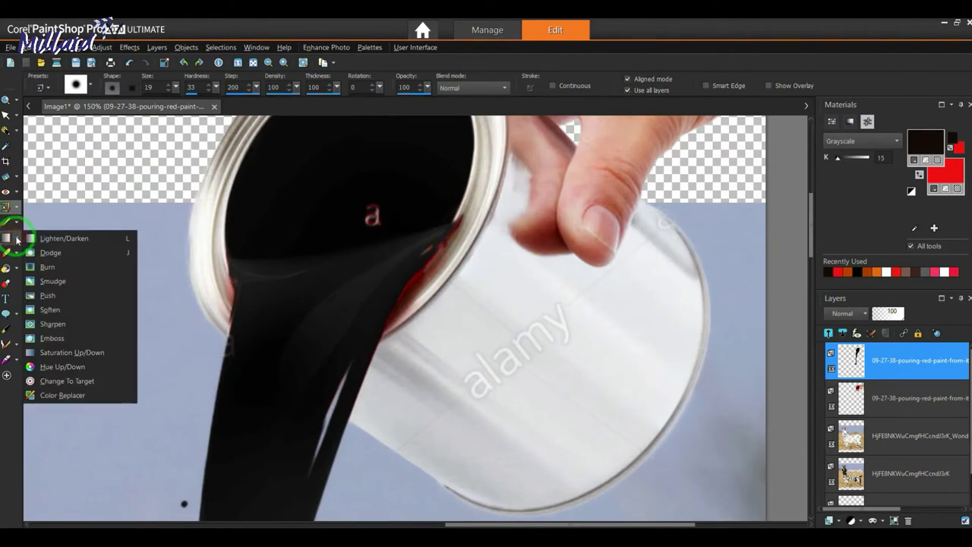
left_click(73, 353)
left_click(851, 394)
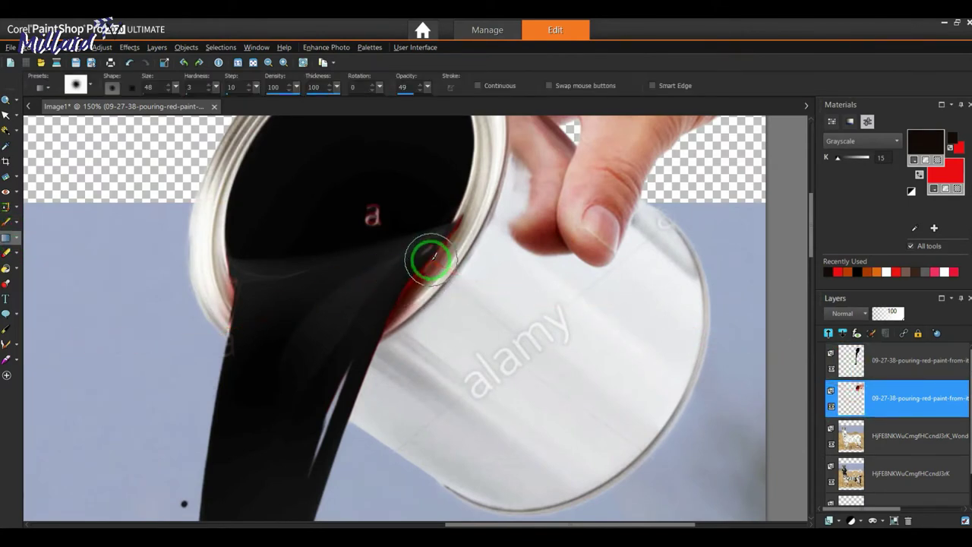
mouse_move(408, 278)
left_mouse_down()
mouse_move(396, 300)
mouse_move(438, 244)
mouse_move(390, 293)
mouse_move(398, 285)
mouse_move(404, 293)
mouse_move(245, 281)
mouse_move(243, 319)
mouse_move(248, 280)
mouse_move(243, 326)
mouse_move(253, 330)
left_mouse_up()
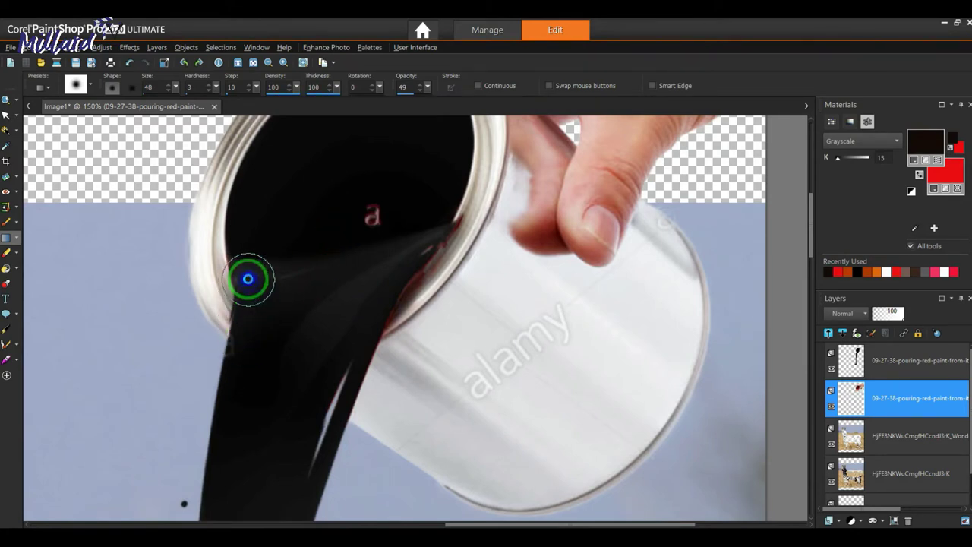
left_click_drag(425, 85, 448, 82)
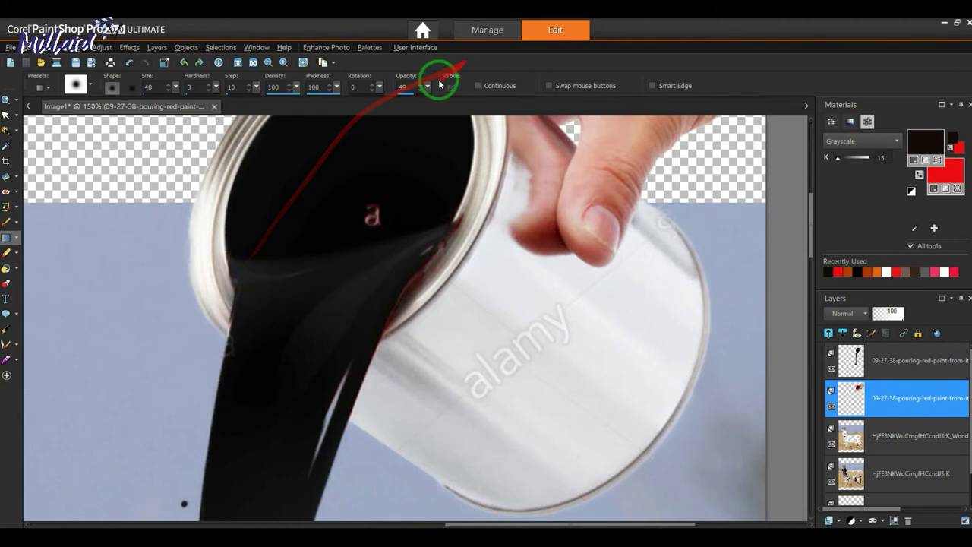
mouse_move(240, 288)
left_mouse_down()
mouse_move(246, 322)
mouse_move(411, 274)
left_mouse_up()
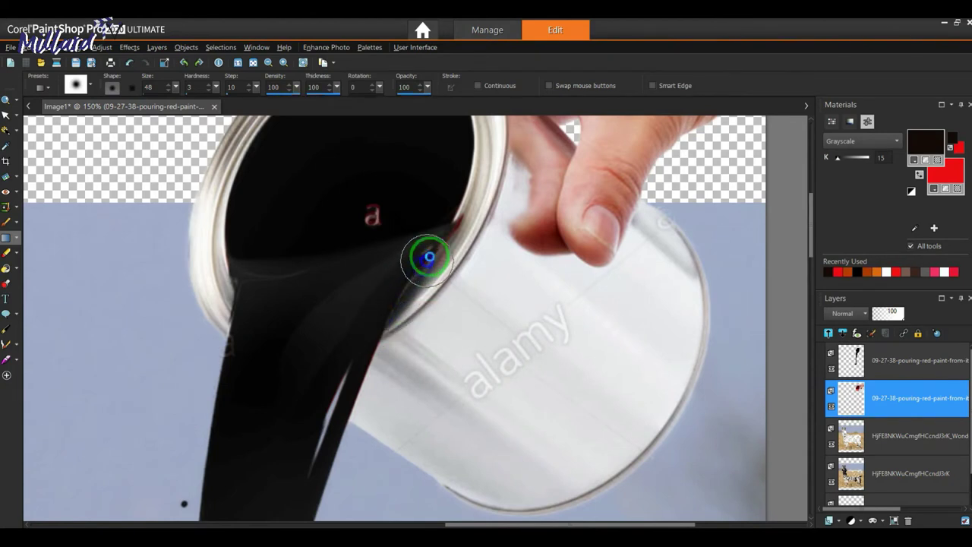
- Lighten the remaining red spots along the can rim where the paint pours out
scroll(437, 219, "up", 3)
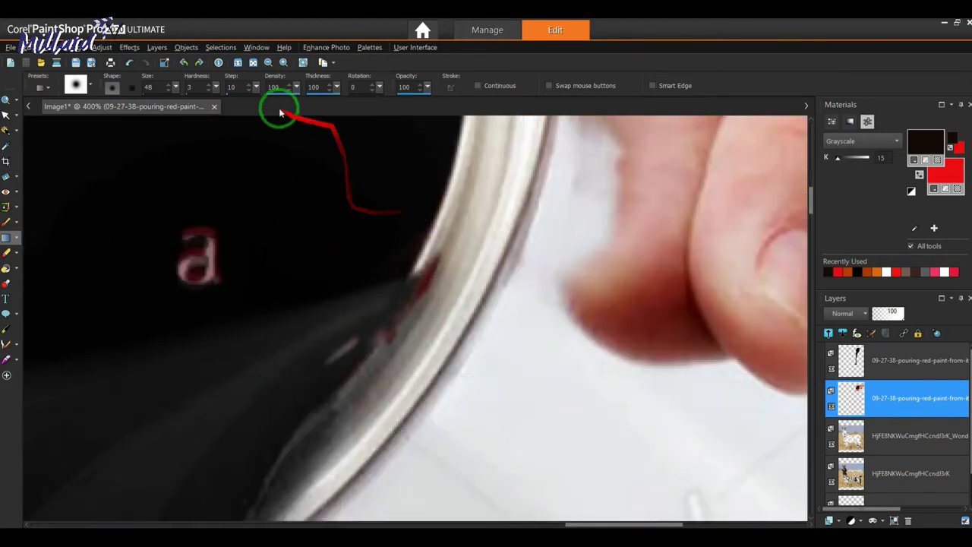
left_click(174, 87)
left_click(412, 282)
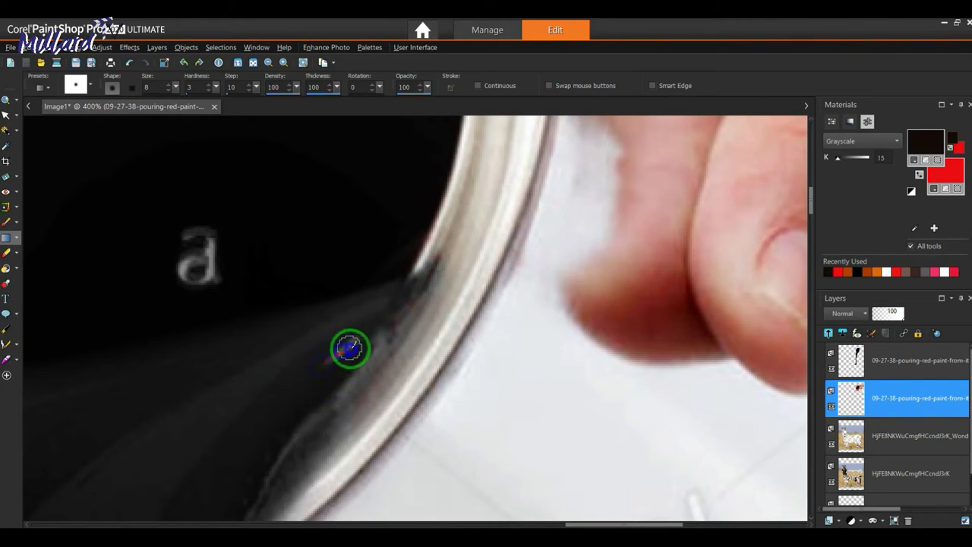
left_click_drag(327, 412, 479, 283)
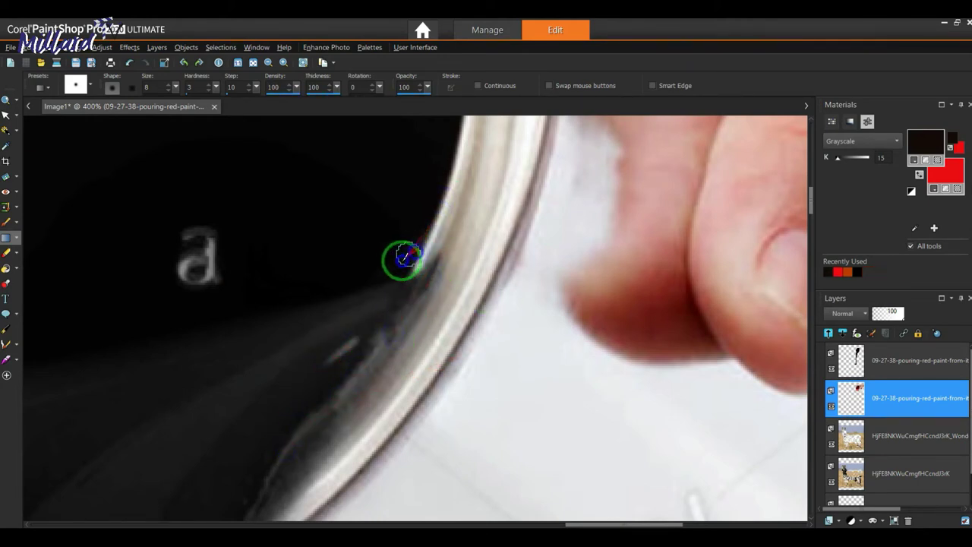
left_click_drag(401, 261, 440, 207)
scroll(403, 351, "down", 3)
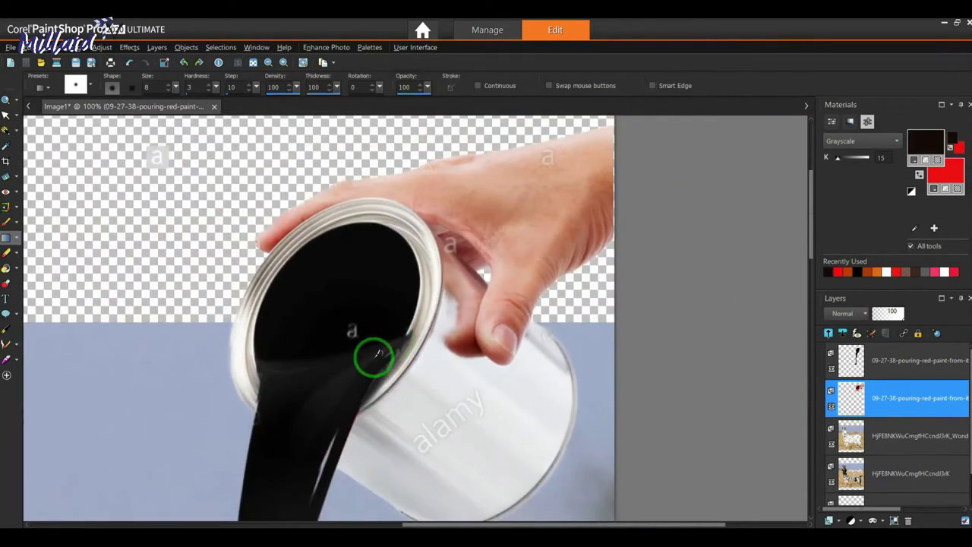
scroll(380, 352, "down", 1)
scroll(326, 402, "down", 2)
scroll(442, 213, "down", 1)
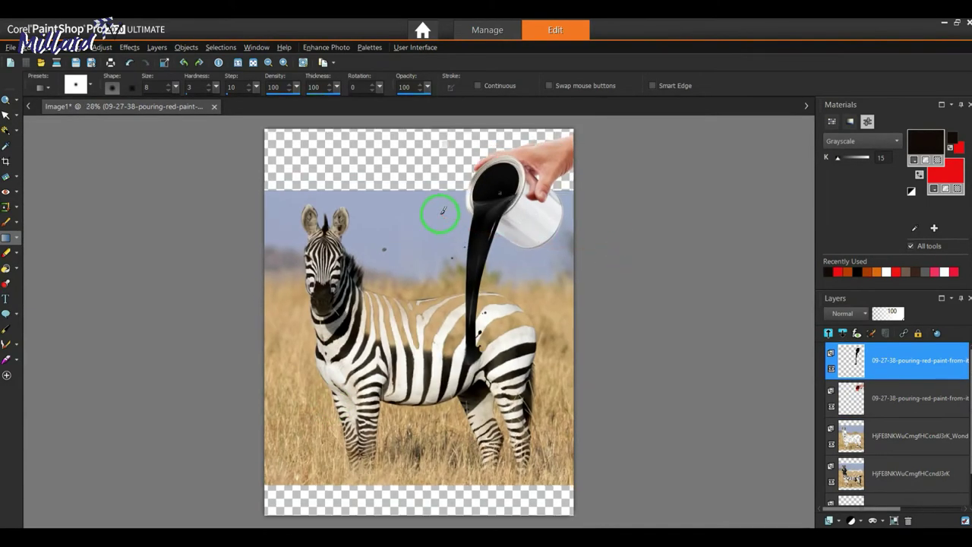
- Clone away the alamy watermark on the can with an enlarged Clone Brush
left_click(5, 206)
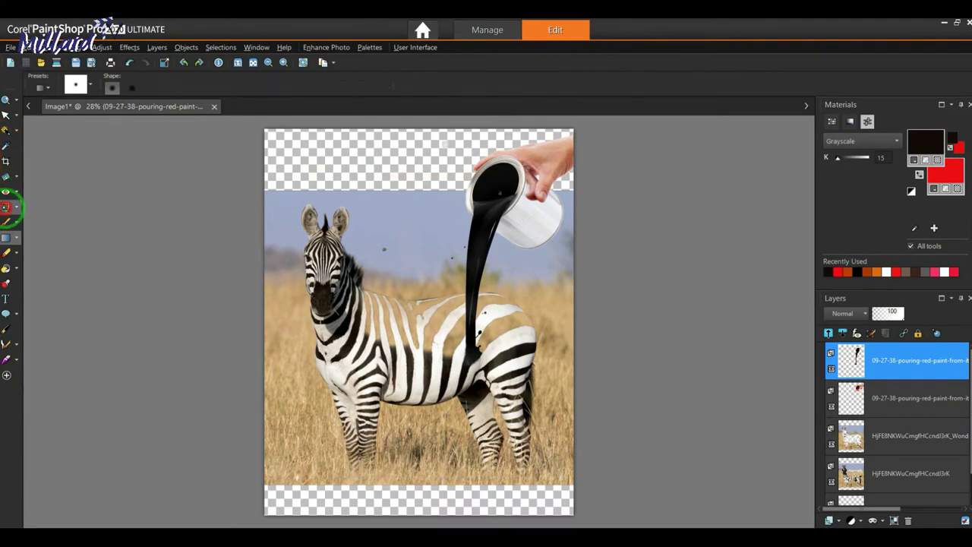
scroll(509, 187, "up", 1)
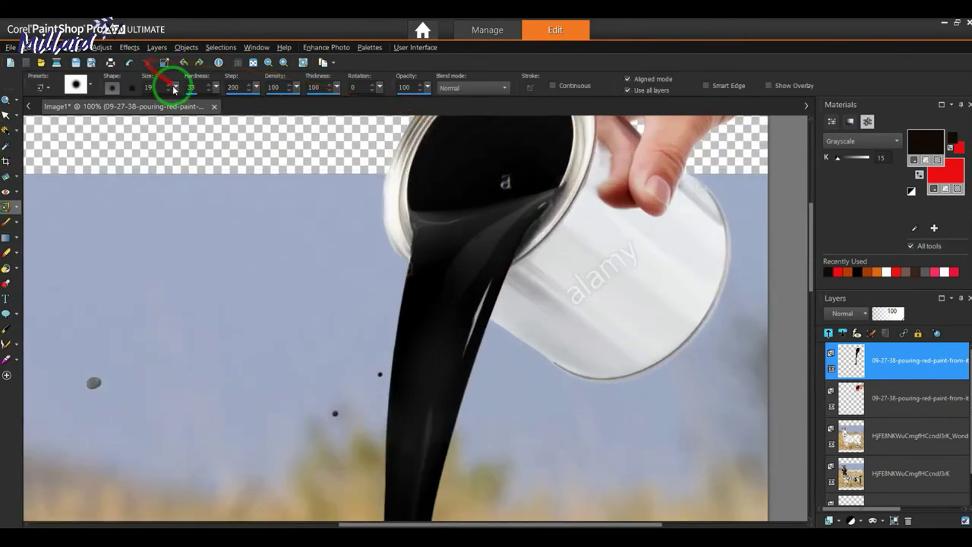
left_click_drag(482, 190, 486, 199)
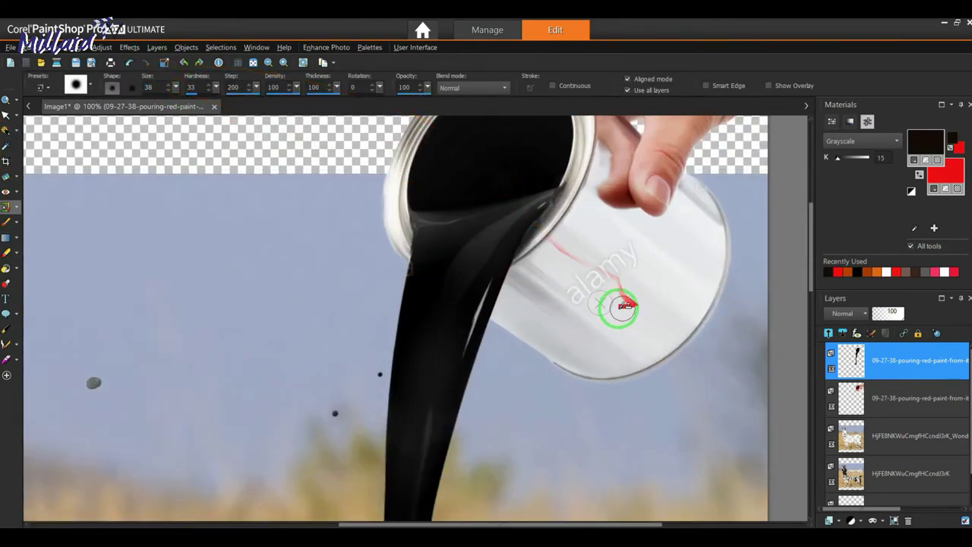
left_click_drag(623, 306, 579, 295)
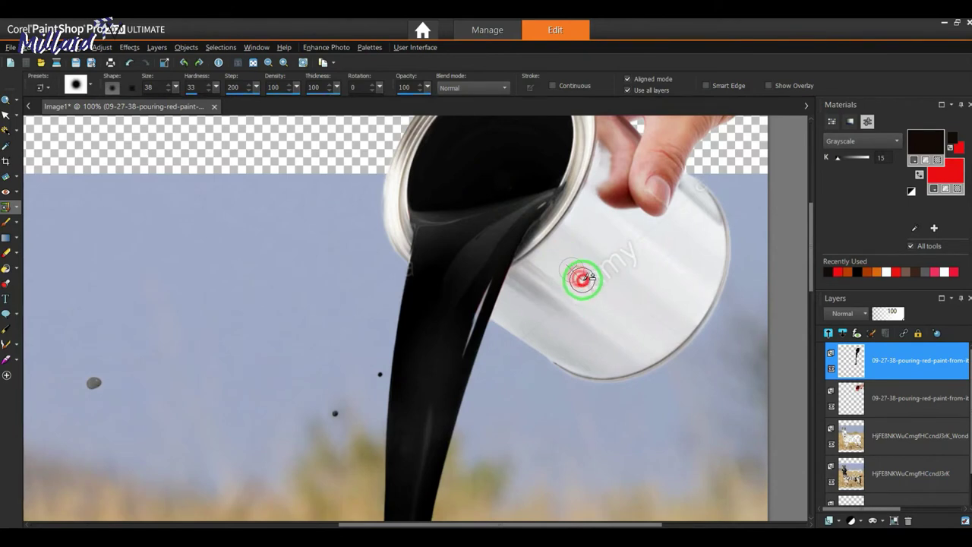
mouse_move(575, 297)
left_mouse_down()
mouse_move(619, 307)
mouse_move(658, 283)
left_mouse_up()
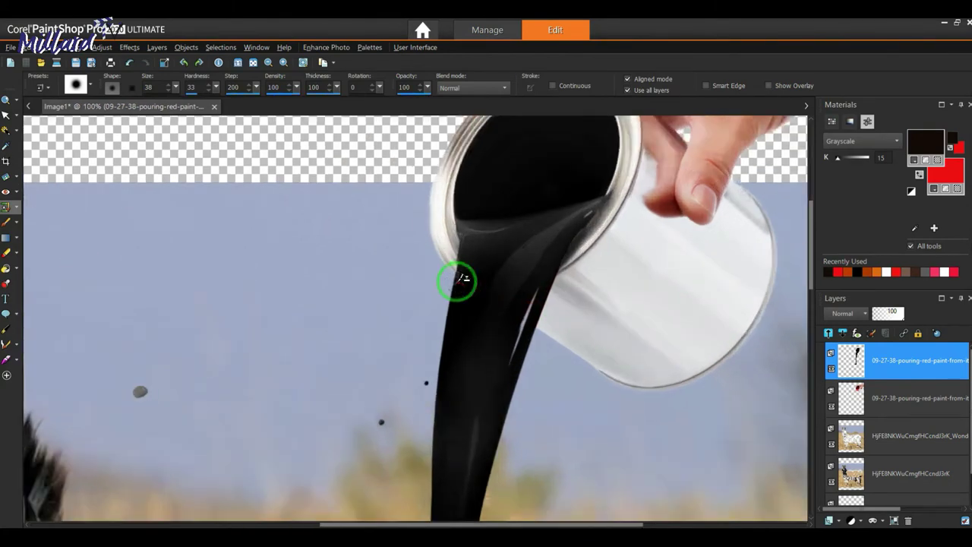
- Smooth the paint stream's edge below the can lip by cloning along it
scroll(456, 279, "up", 3)
mouse_move(447, 322)
left_mouse_down()
mouse_move(458, 273)
mouse_move(474, 332)
left_mouse_up()
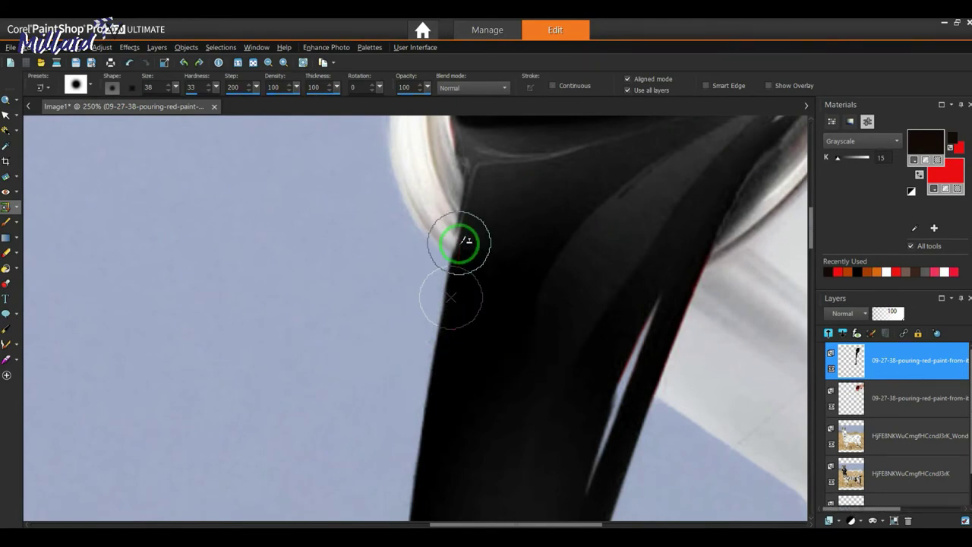
scroll(425, 262, "down", 3)
scroll(432, 257, "up", 1)
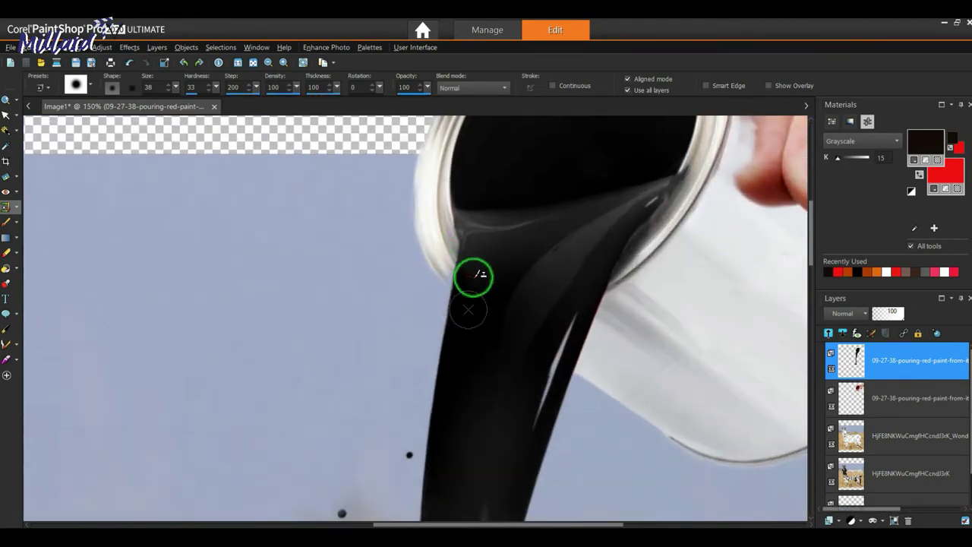
scroll(473, 276, "up", 1)
scroll(451, 271, "up", 1)
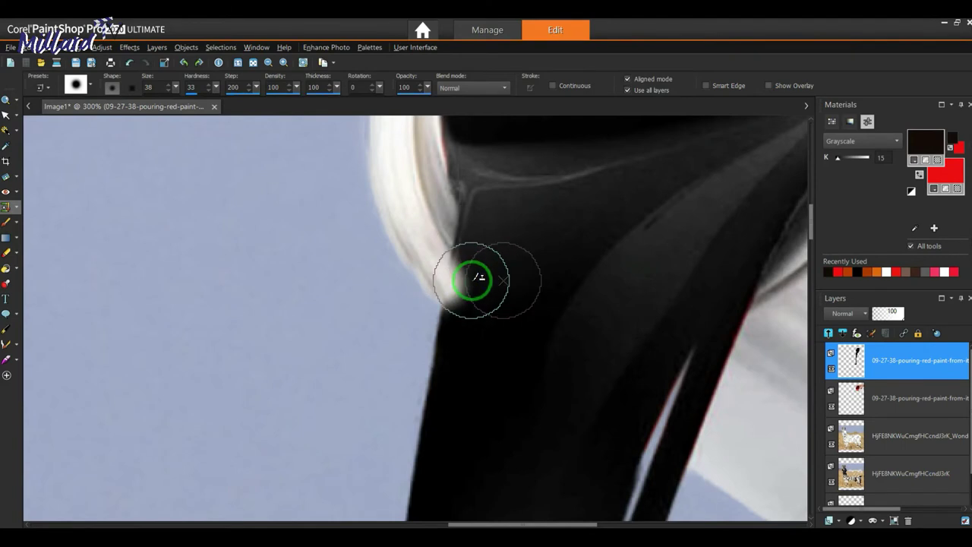
left_click_drag(498, 270, 453, 342)
mouse_move(460, 295)
left_mouse_down()
mouse_move(463, 283)
mouse_move(488, 380)
left_mouse_up()
scroll(494, 365, "down", 3)
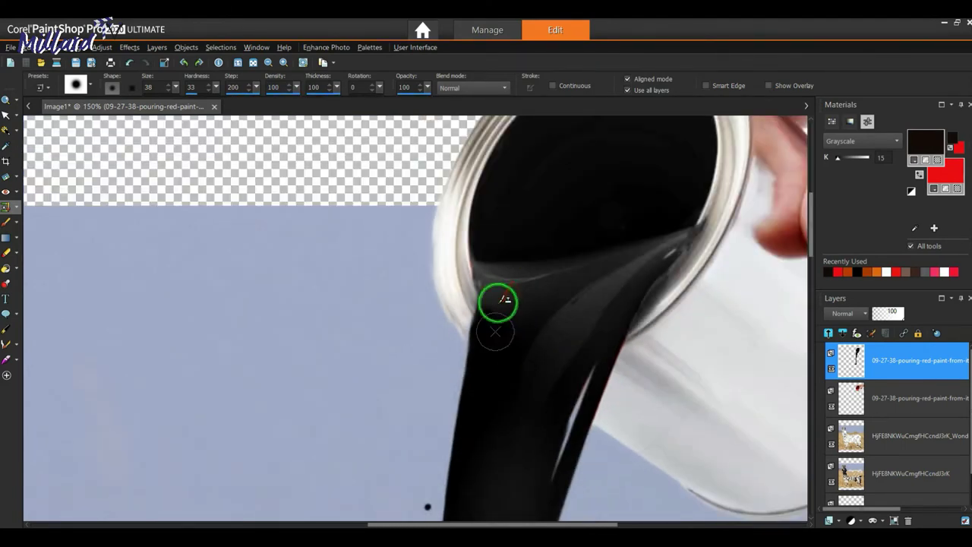
- Lower the clone opacity to 33 and clone down the stream over its seam
left_click_drag(427, 88, 410, 91)
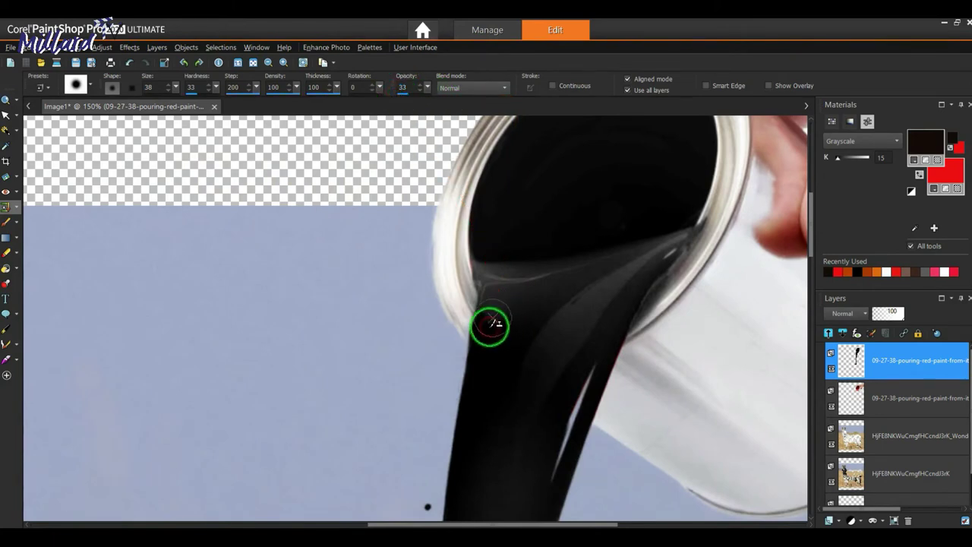
left_click_drag(486, 315, 506, 408)
scroll(493, 417, "up", 3)
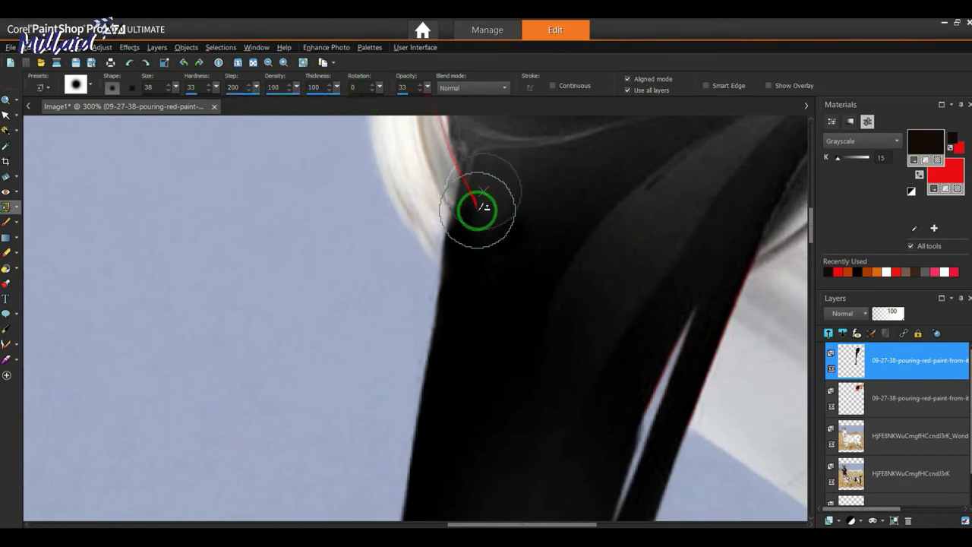
left_click_drag(478, 206, 486, 232)
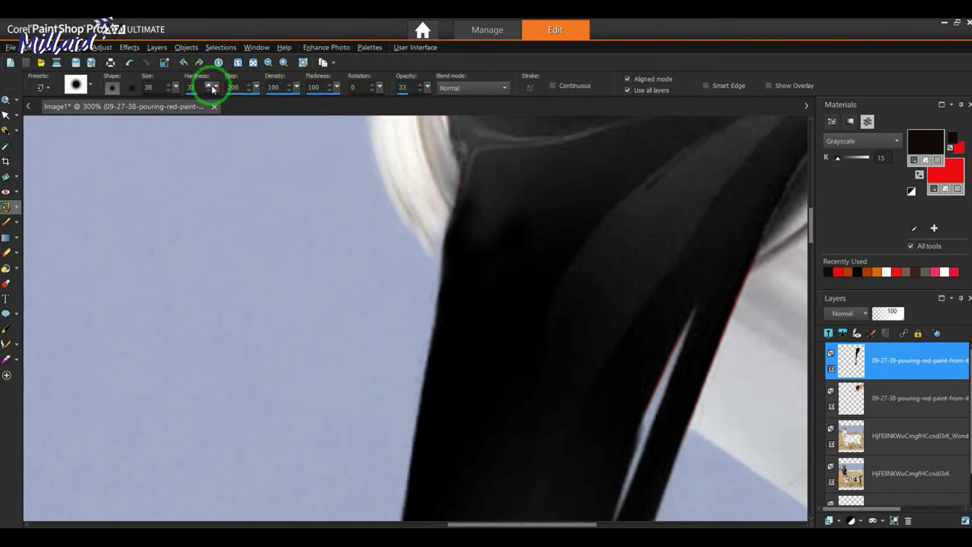
- Blend the dark area beside the stream with hardness 0, then resize the brush to 75
left_click_drag(211, 87, 190, 89)
left_click_drag(480, 257, 484, 213)
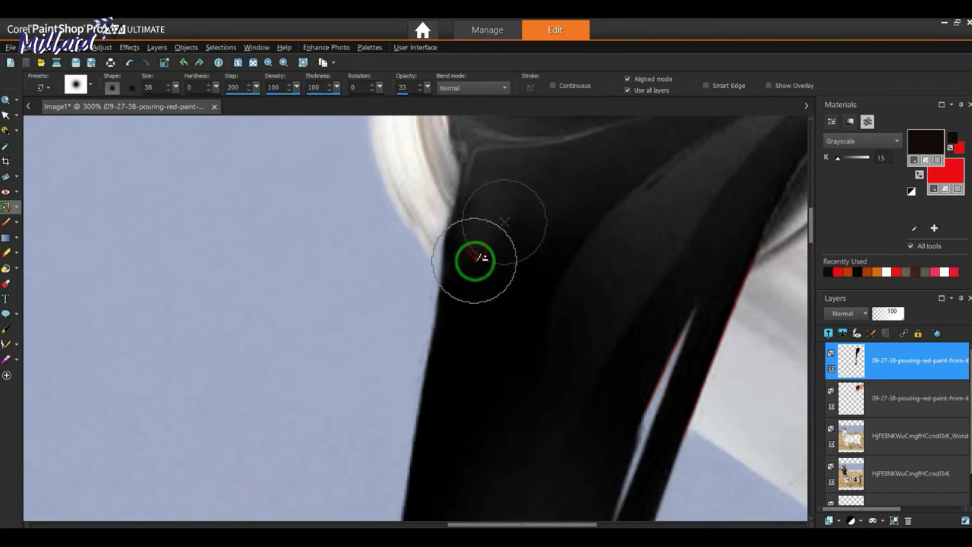
scroll(521, 226, "down", 3)
scroll(495, 221, "down", 3)
scroll(486, 215, "down", 2)
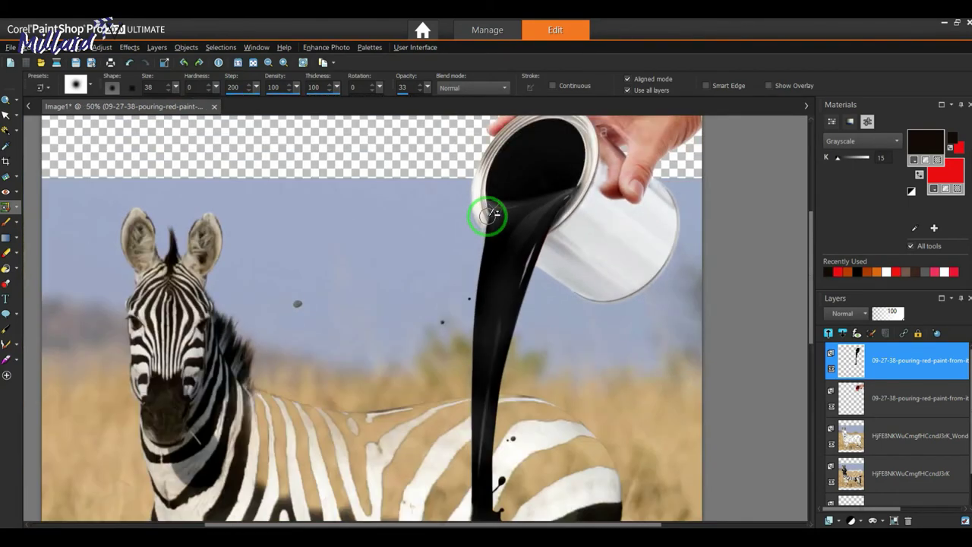
scroll(486, 215, "down", 1)
scroll(467, 243, "down", 1)
scroll(483, 228, "up", 3)
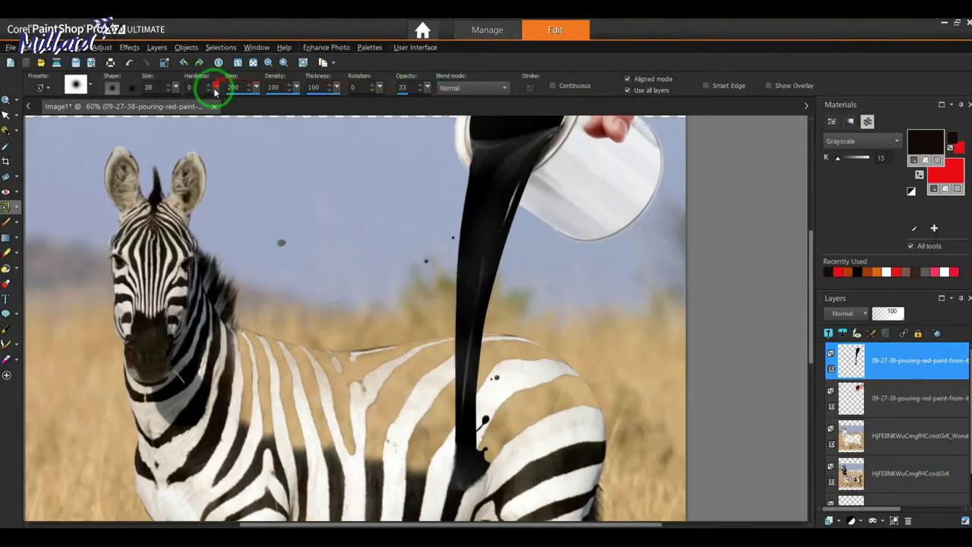
left_click_drag(176, 90, 487, 205)
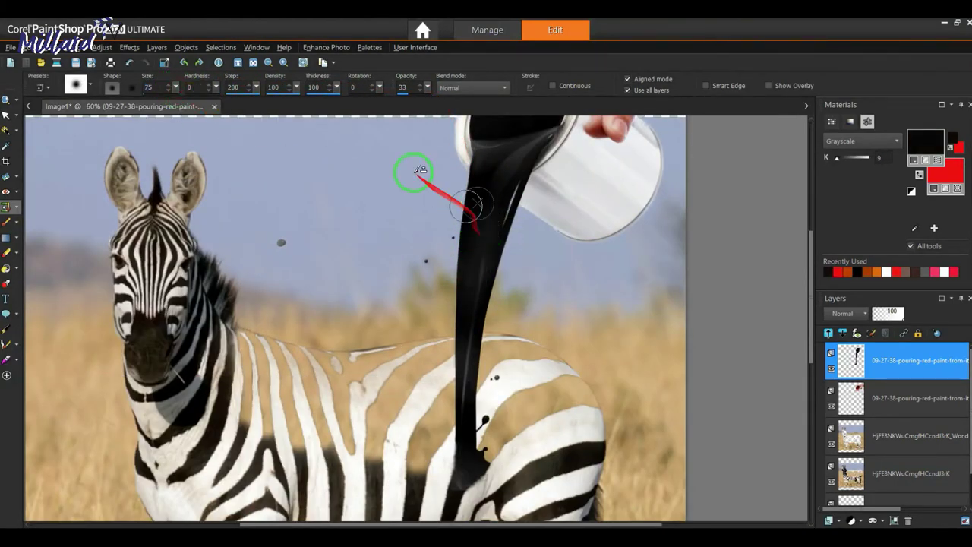
- Choose the Paint Brush at size 66 with black sampled from the pour
left_click(6, 222)
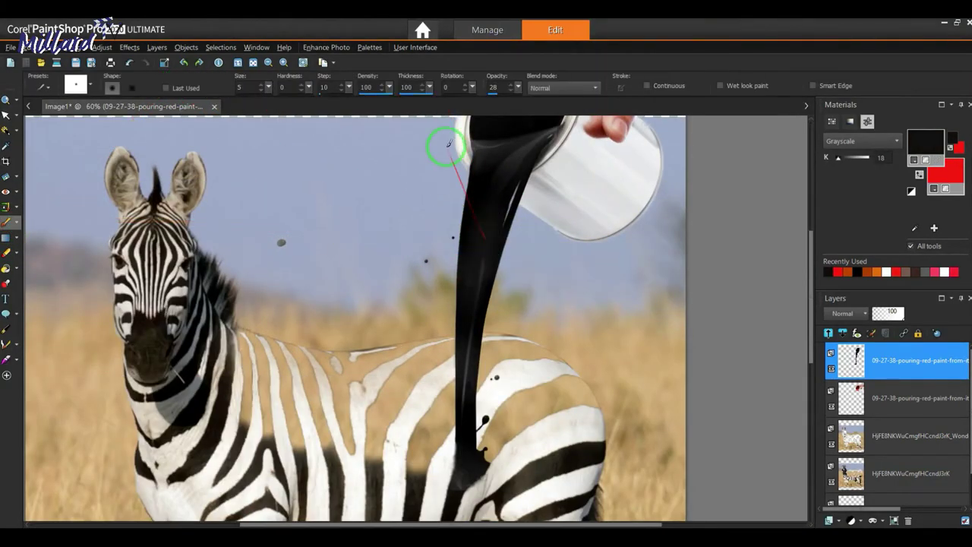
left_click_drag(272, 89, 504, 238)
left_click(466, 261, "ctrl")
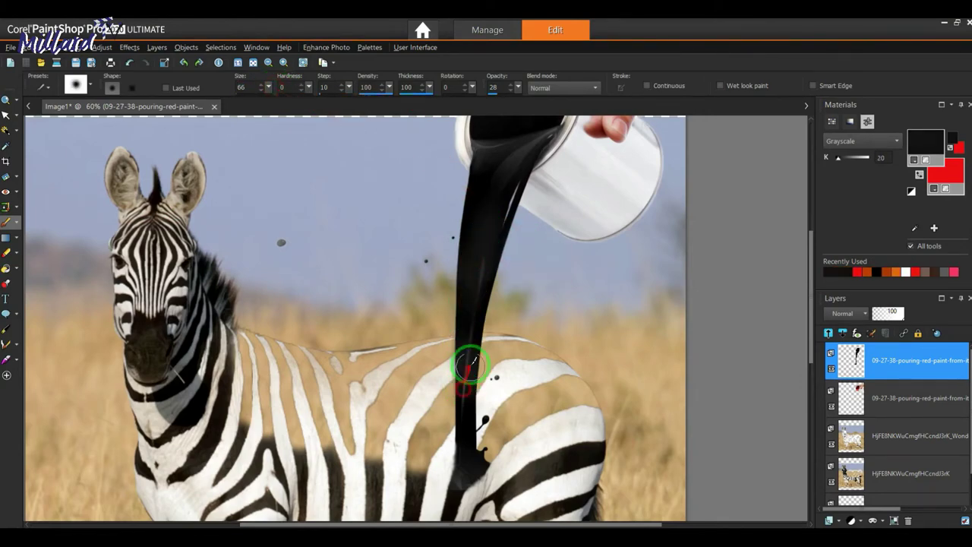
scroll(479, 243, "down", 2)
scroll(491, 276, "down", 1)
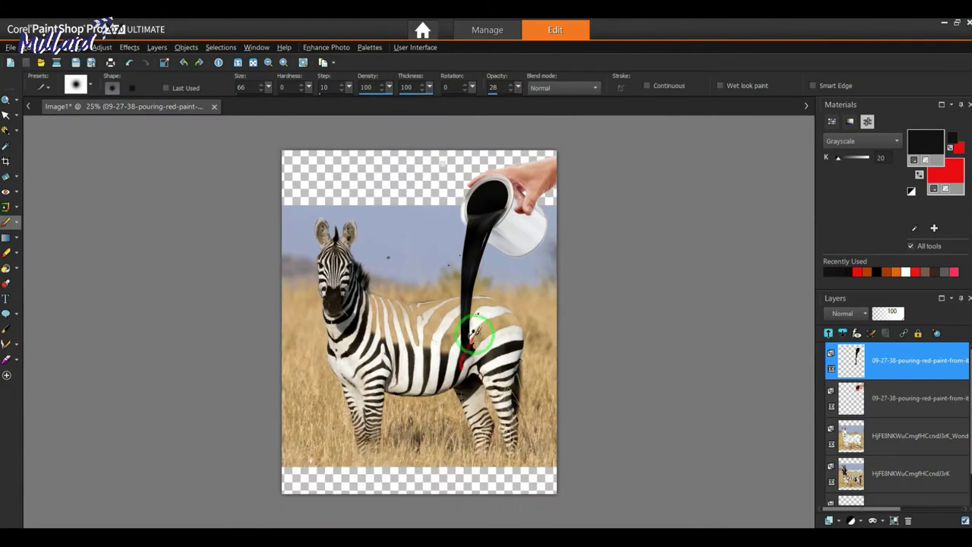
scroll(475, 334, "up", 1)
scroll(480, 357, "up", 3)
scroll(456, 372, "up", 2)
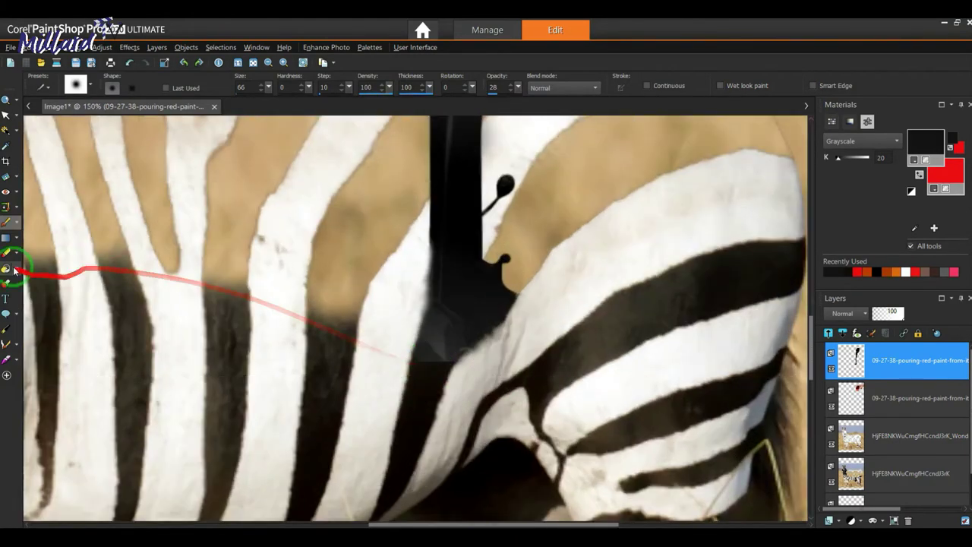
- Erase the grey patch where the stream meets the back and sample tan beside the neck
left_click(11, 268)
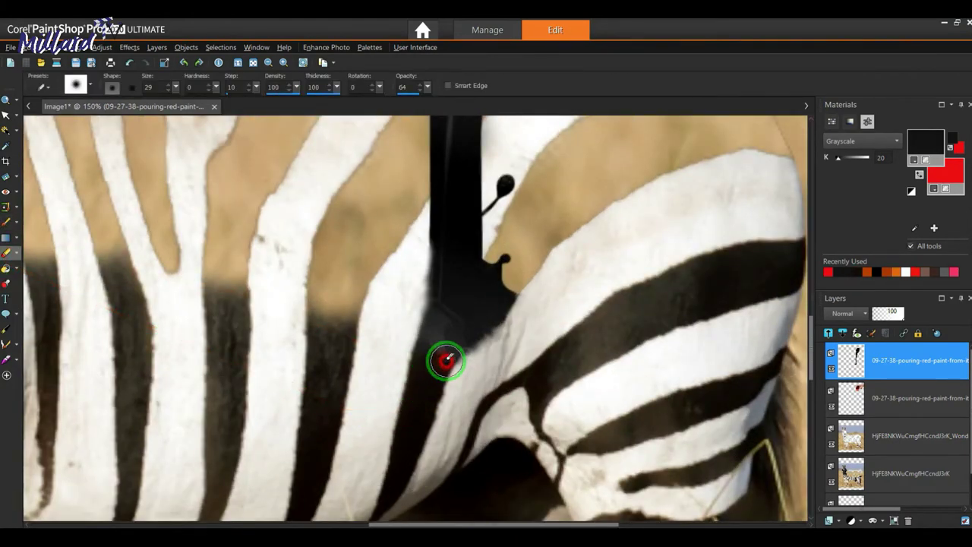
left_click_drag(473, 377, 504, 328)
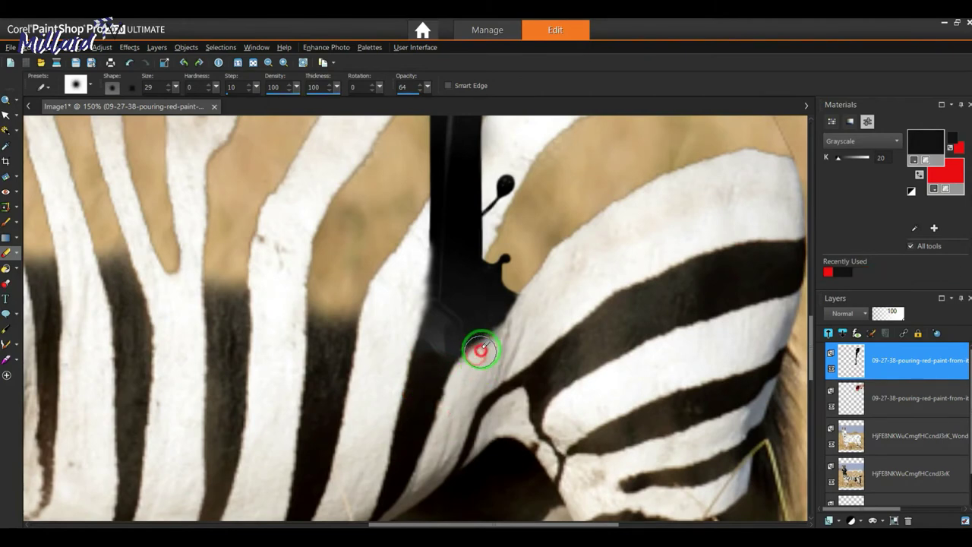
scroll(448, 393, "down", 2)
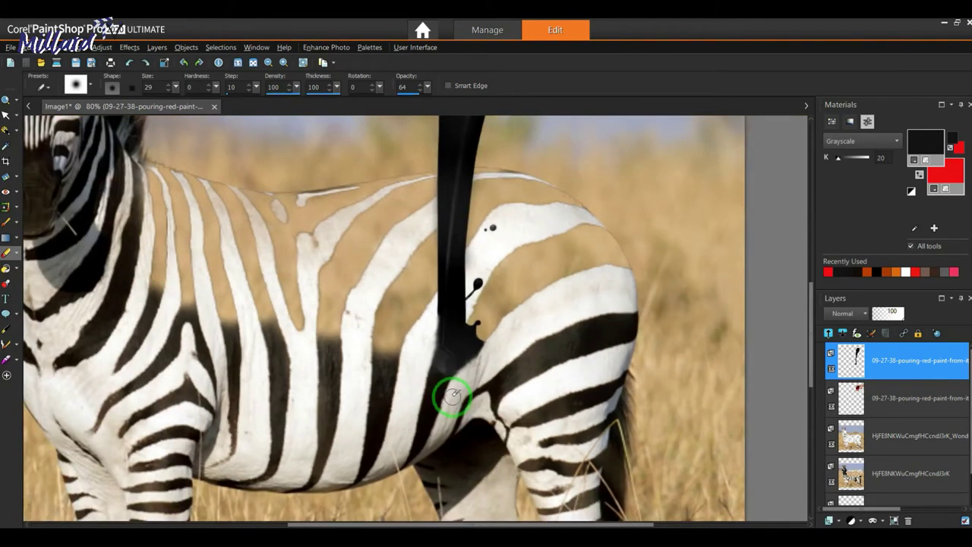
scroll(450, 395, "down", 1)
scroll(453, 397, "down", 1)
scroll(228, 228, "up", 1)
scroll(272, 276, "up", 3)
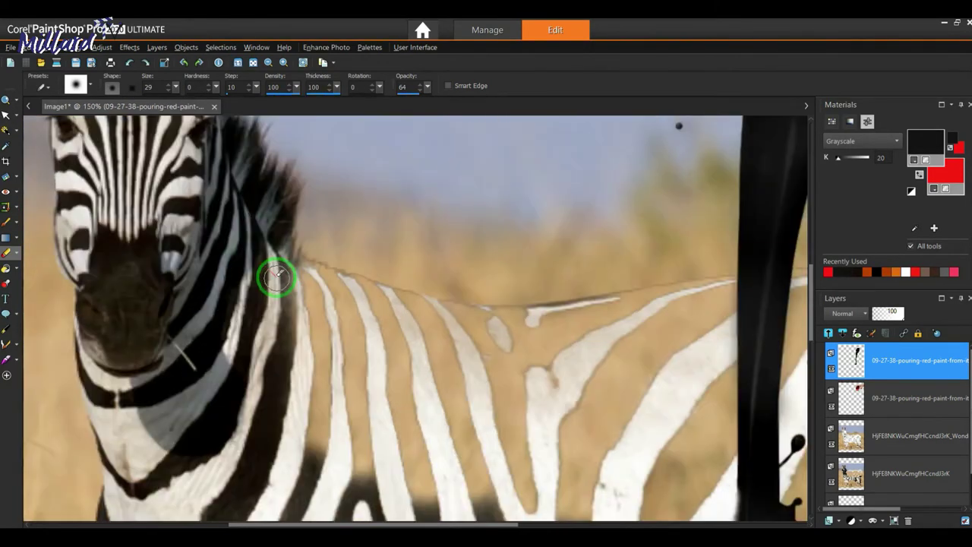
scroll(297, 366, "up", 1)
left_click(397, 228, "ctrl")
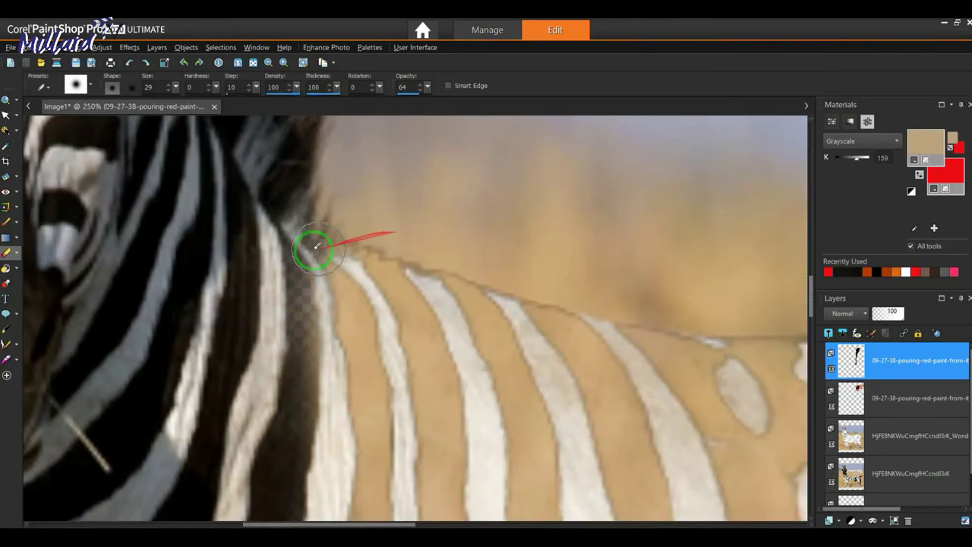
- On the zebra photo layer, clone tan background over the neck-top dark hair, transparent patch and back seam
left_click(855, 473)
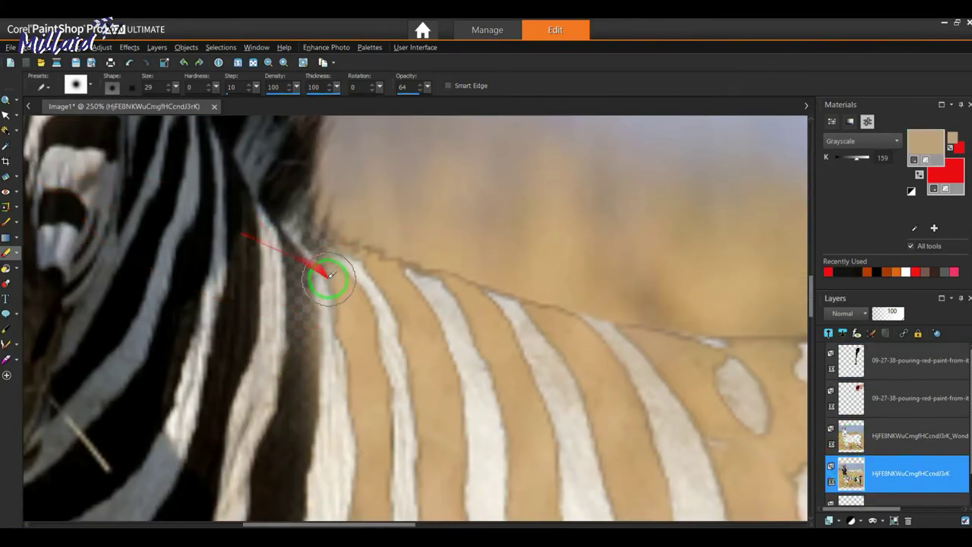
left_click(8, 207)
right_click(435, 185)
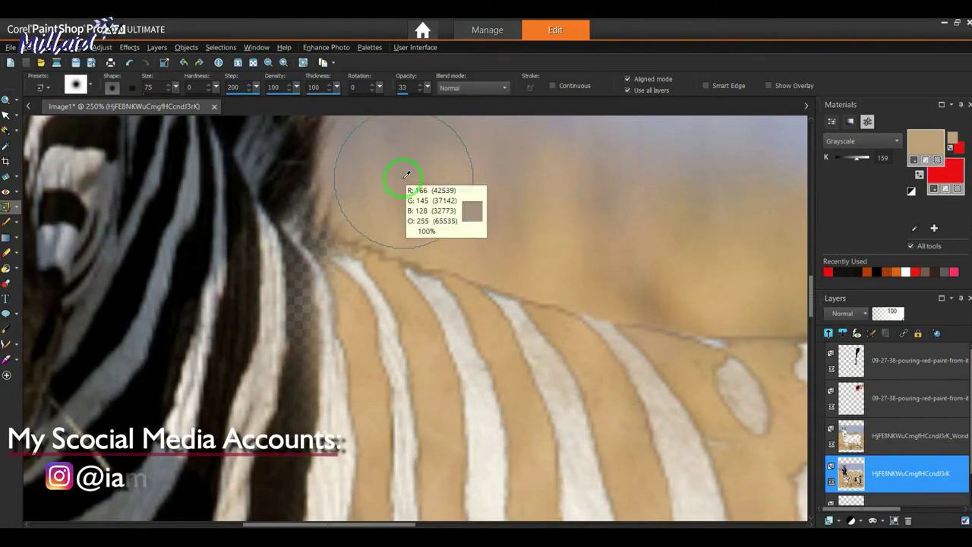
left_click_drag(363, 207, 319, 223)
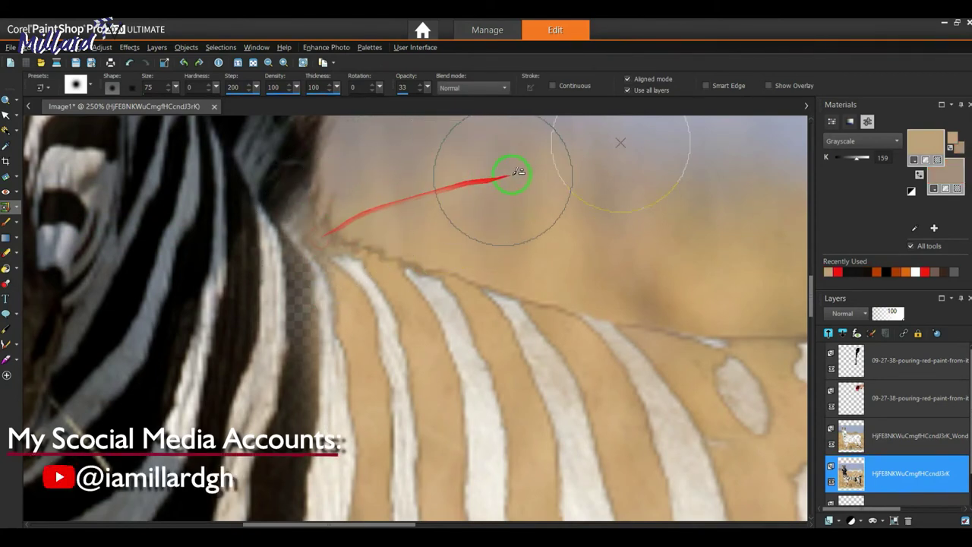
mouse_move(304, 299)
left_mouse_down()
mouse_move(289, 254)
mouse_move(300, 370)
left_mouse_up()
scroll(300, 371, "down", 2)
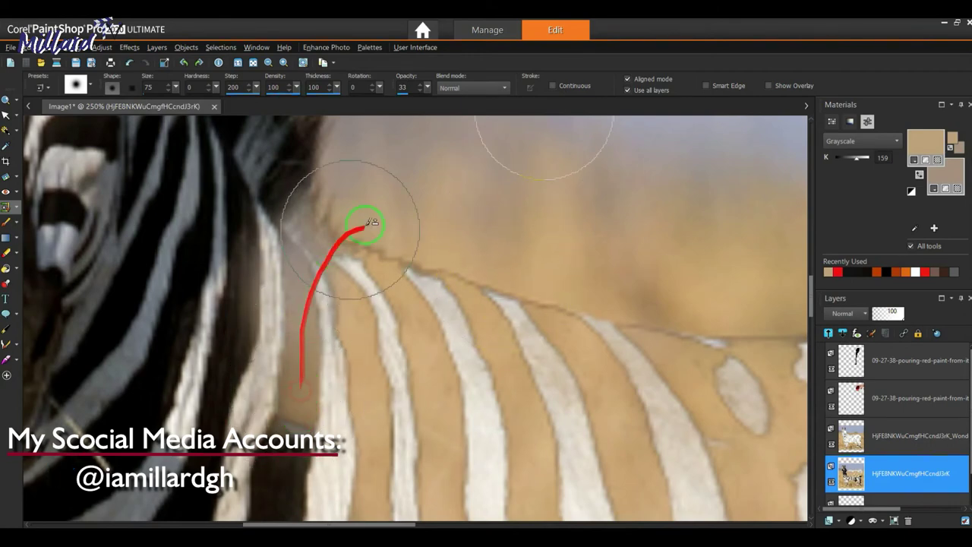
scroll(354, 267, "down", 1)
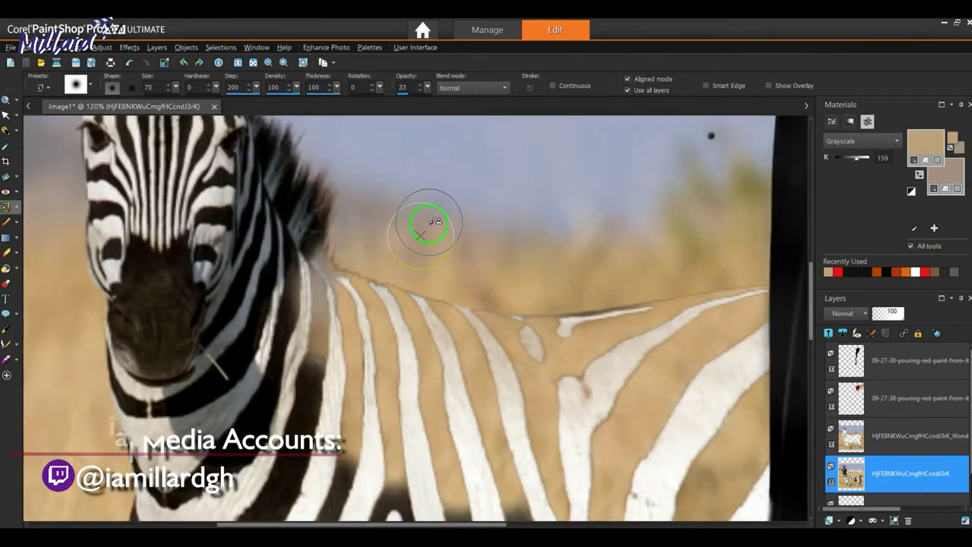
right_click(401, 233)
left_click_drag(314, 369, 395, 220)
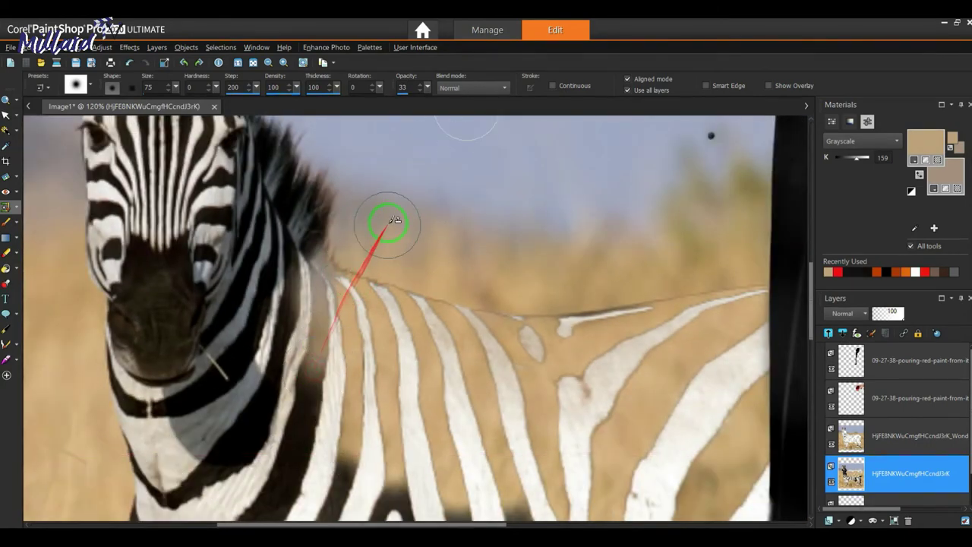
- Raise the clone opacity to 100 and paint background over the dark mane edge
scroll(346, 270, "down", 1)
scroll(332, 275, "down", 1)
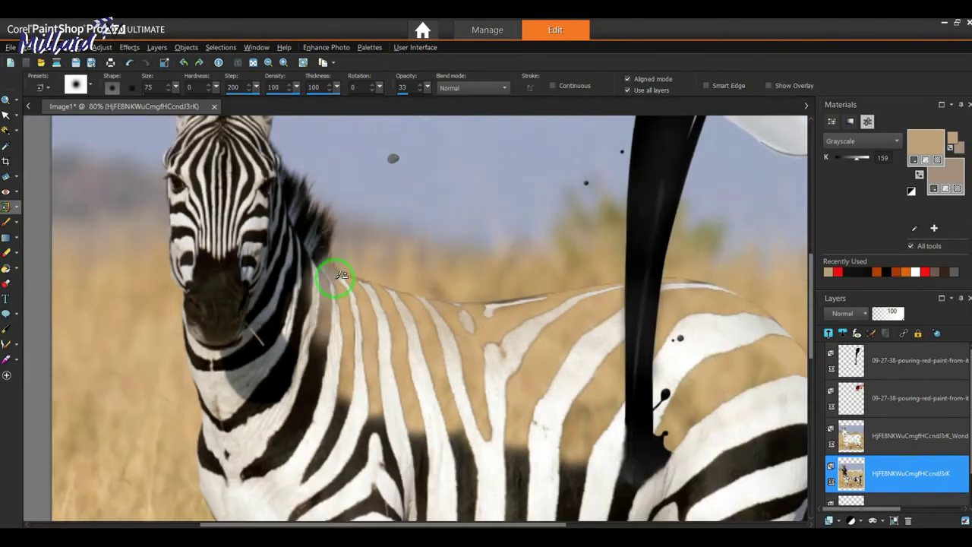
scroll(340, 278, "down", 1)
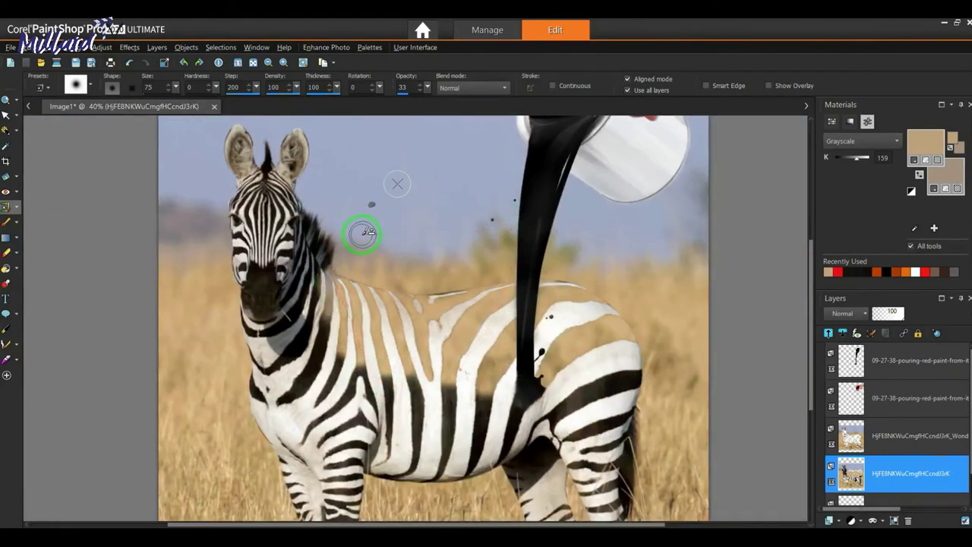
scroll(363, 234, "down", 1)
scroll(364, 228, "down", 1)
scroll(337, 271, "up", 1)
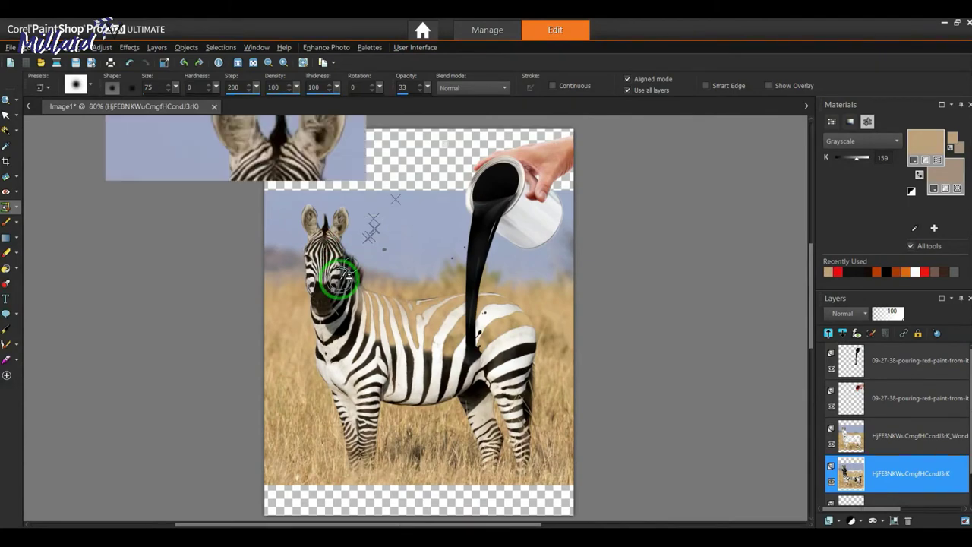
scroll(339, 279, "up", 2)
scroll(405, 278, "up", 1)
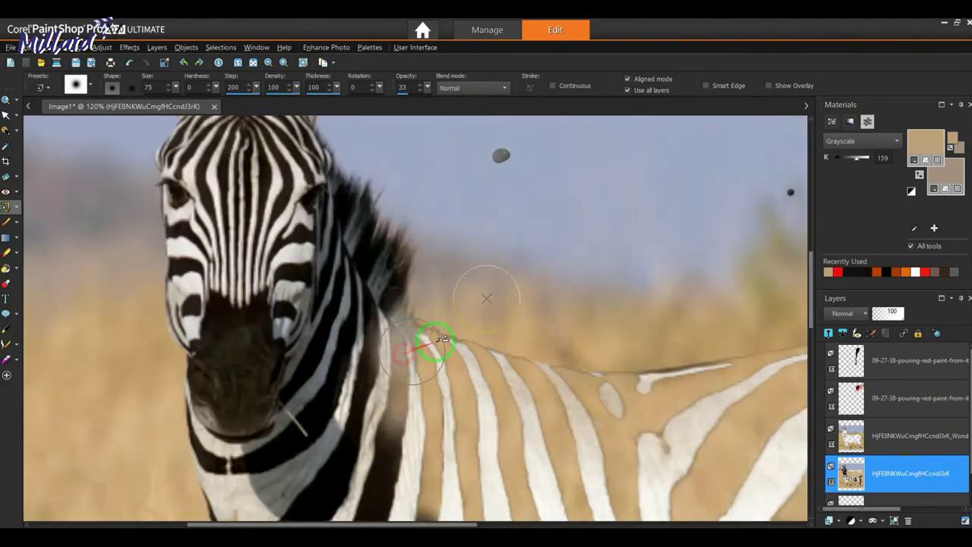
left_click_drag(427, 86, 476, 97)
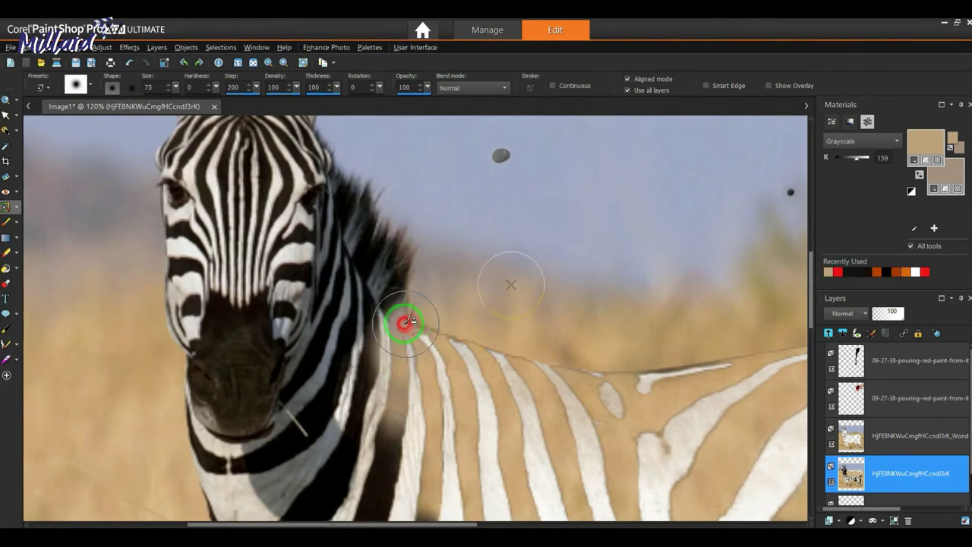
mouse_move(400, 355)
left_mouse_down()
mouse_move(403, 319)
mouse_move(403, 365)
left_mouse_up()
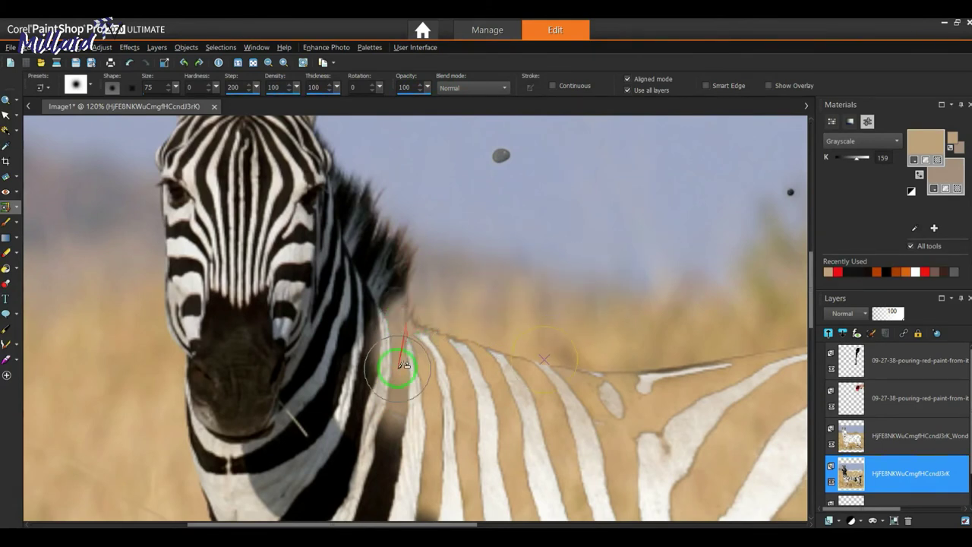
- Resample the background just above the neck seam and retouch the seam lower on the neck
right_click(524, 310)
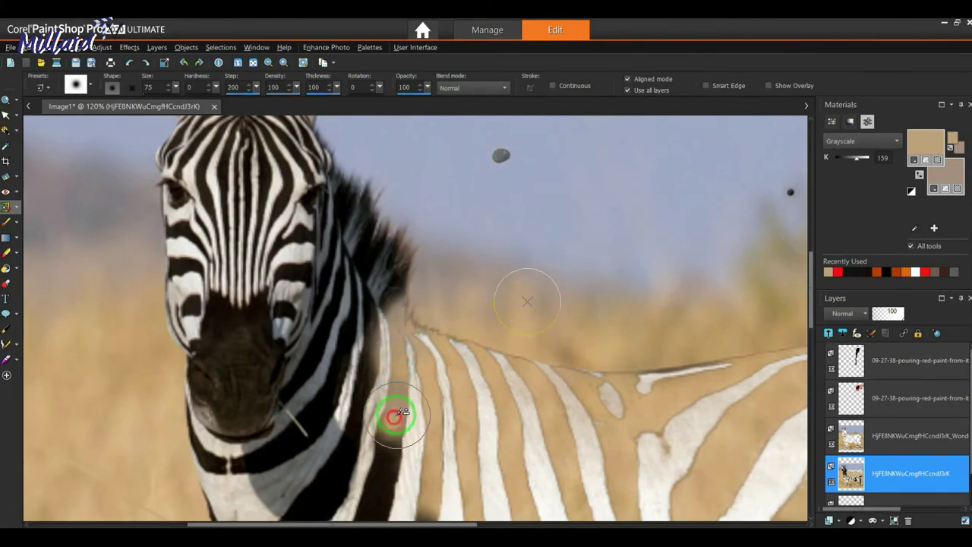
right_click(485, 308)
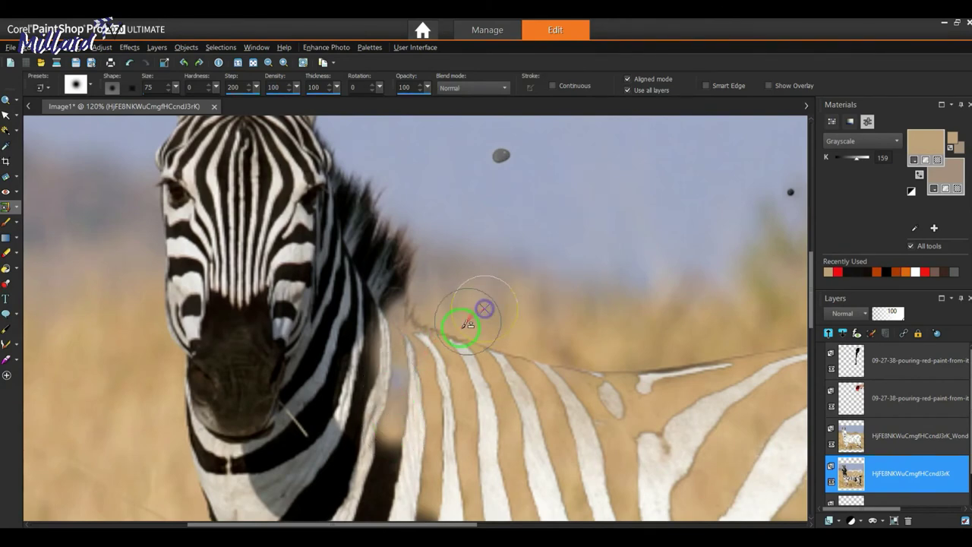
scroll(369, 370, "down", 1)
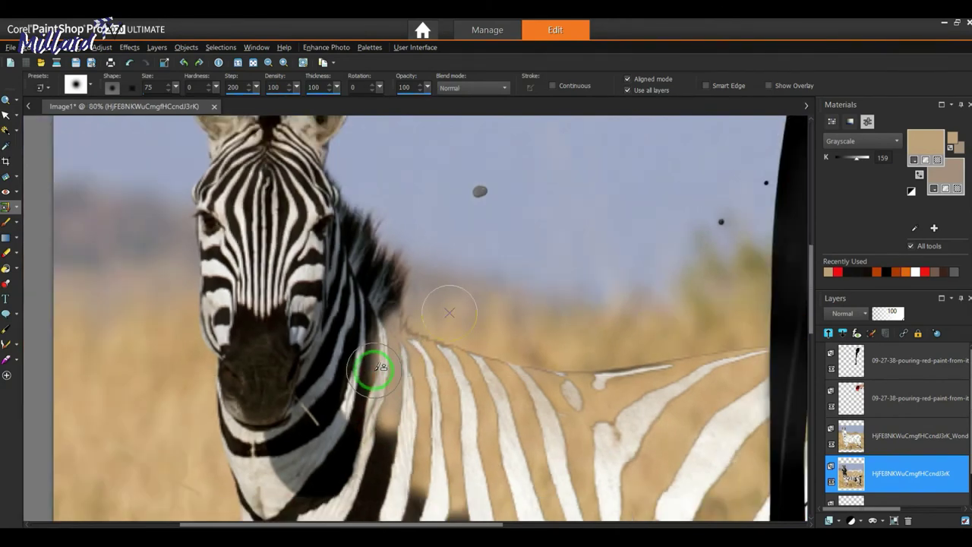
scroll(369, 371, "down", 2)
scroll(342, 369, "down", 2)
scroll(358, 304, "up", 2)
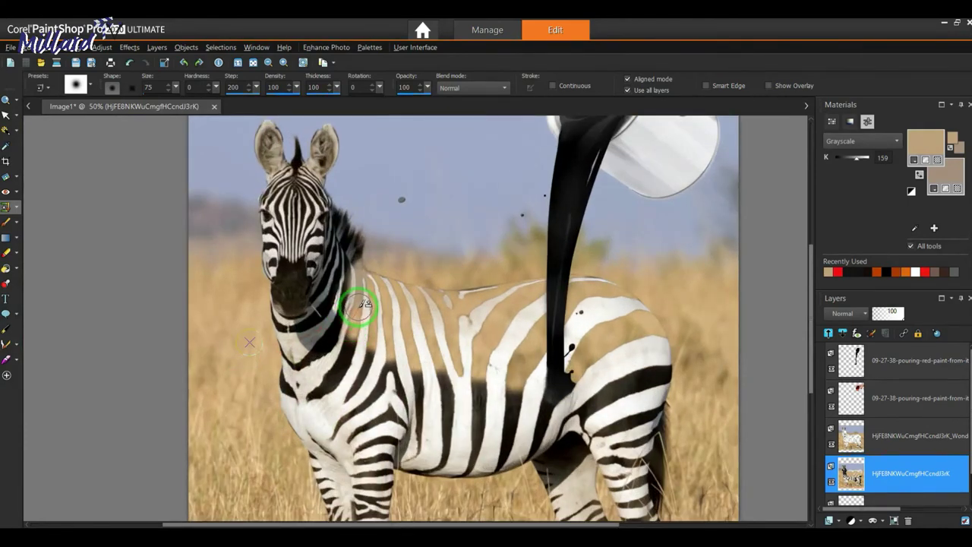
left_click_drag(351, 340, 335, 328)
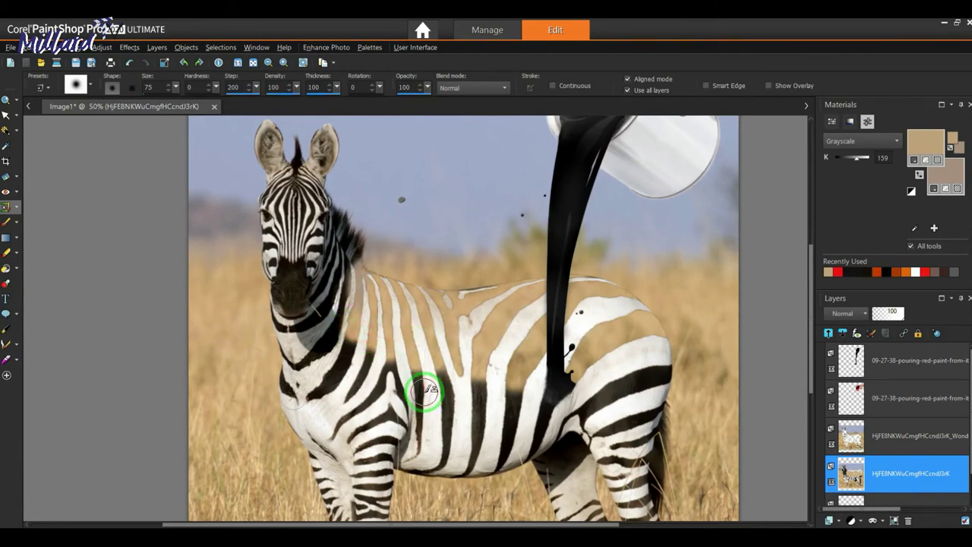
scroll(319, 299, "up", 3)
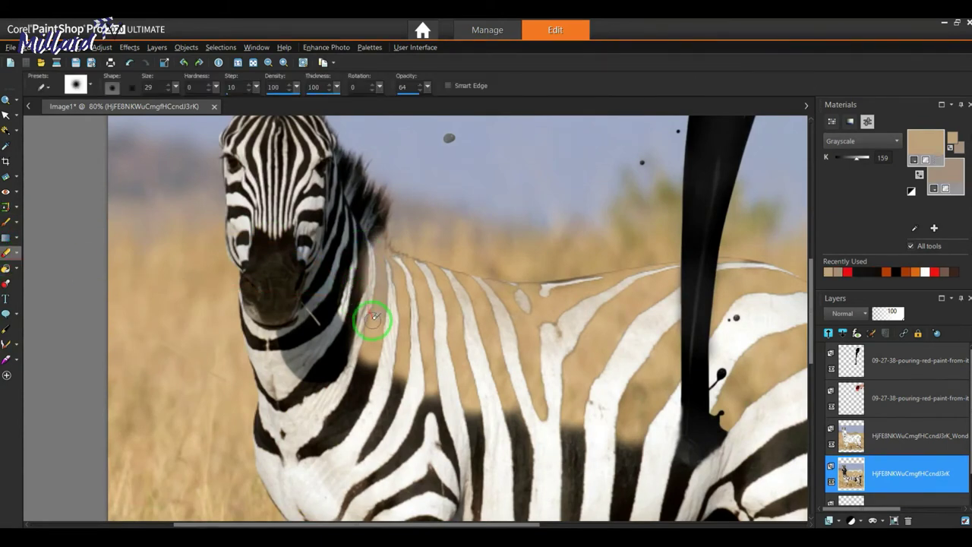
- Shrink the Clone Brush to size 38, lighten the dark neck stripe, and select the paint-pour layer
left_click(5, 206)
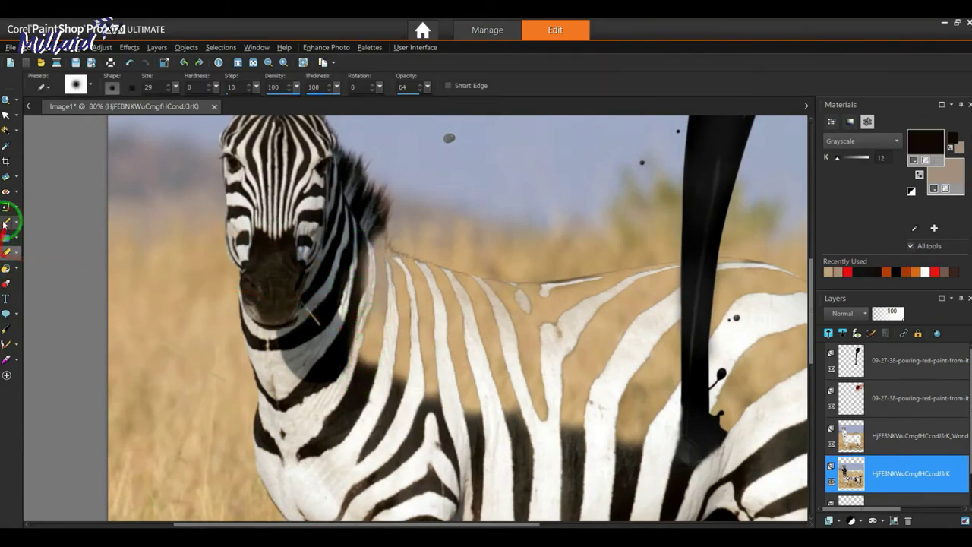
scroll(412, 317, "up", 2)
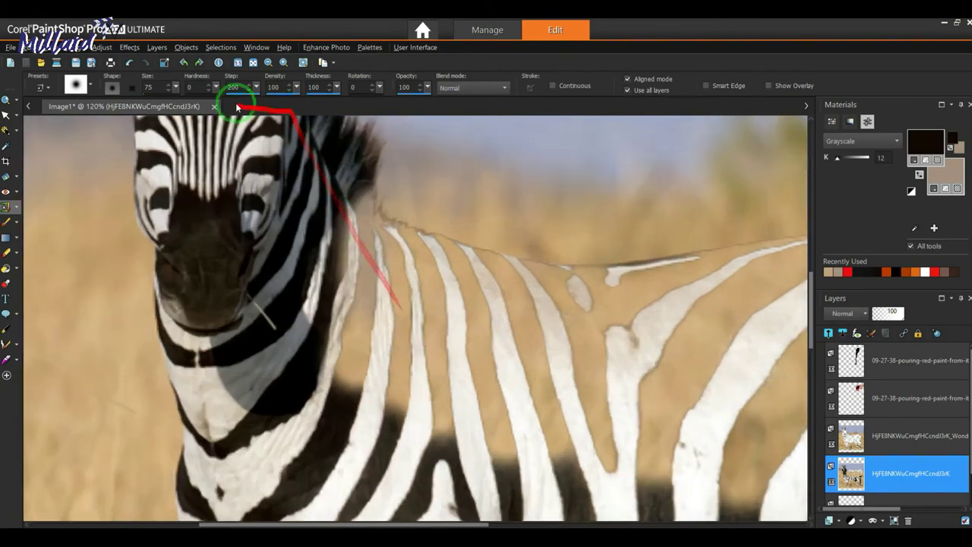
left_click_drag(176, 86, 163, 86)
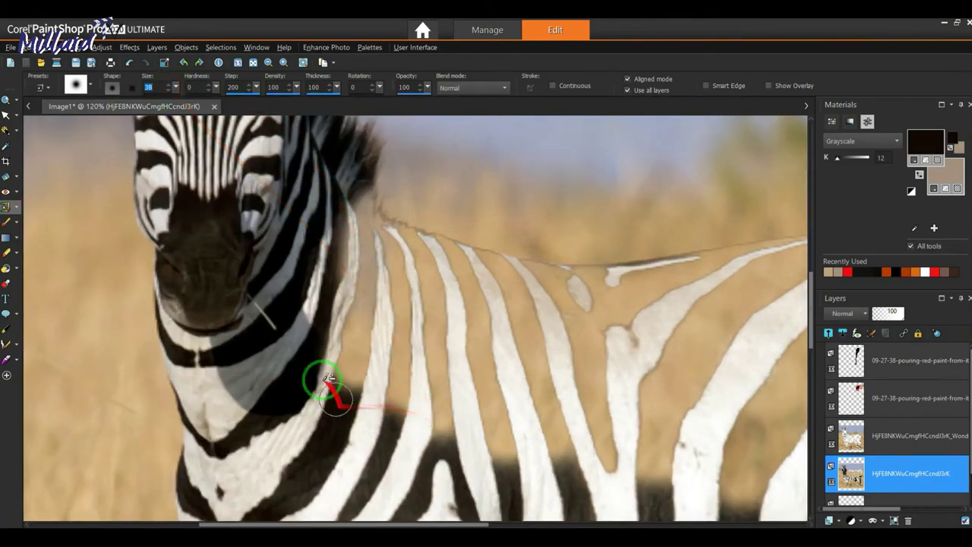
left_click(340, 248)
mouse_move(365, 279)
left_mouse_down()
mouse_move(313, 277)
mouse_move(341, 213)
left_mouse_up()
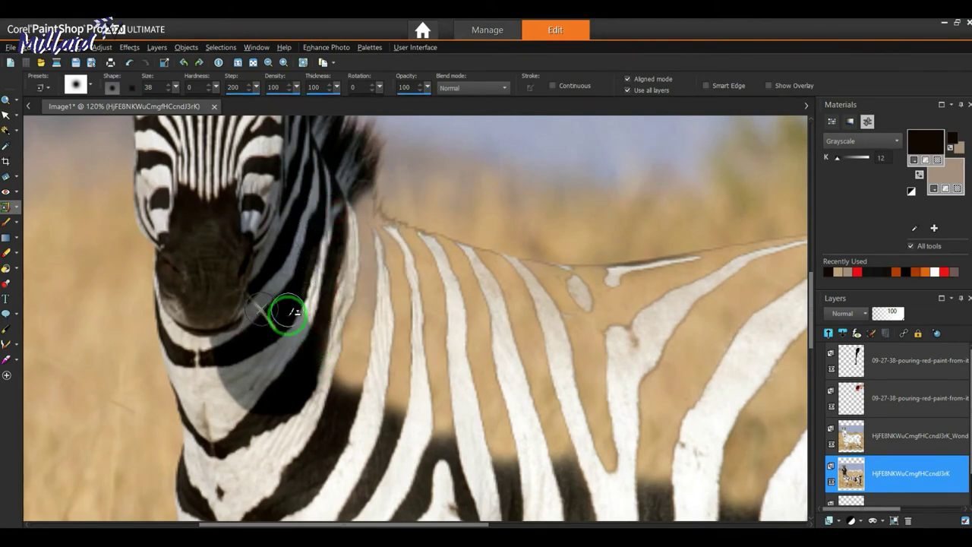
scroll(323, 363, "down", 2)
scroll(324, 363, "down", 2)
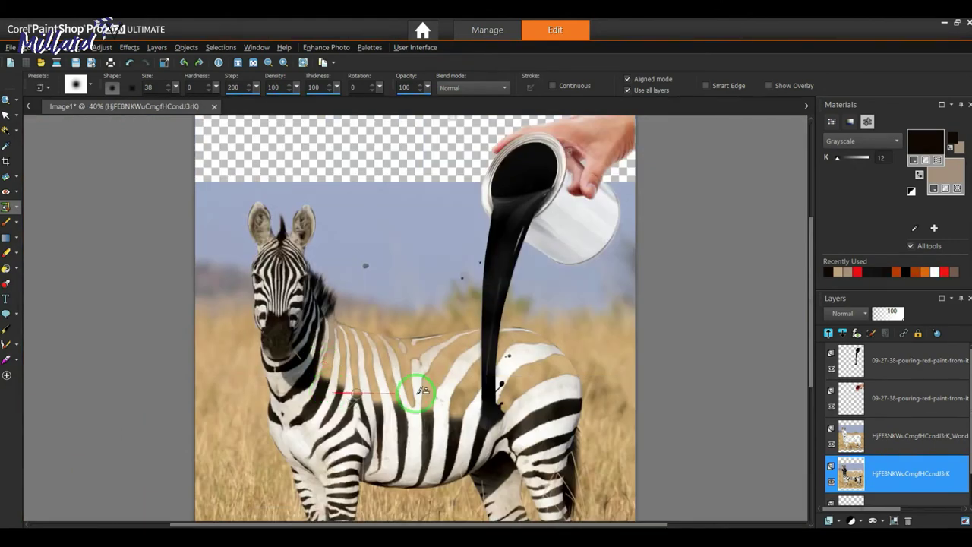
scroll(486, 454, "up", 2)
scroll(488, 440, "up", 2)
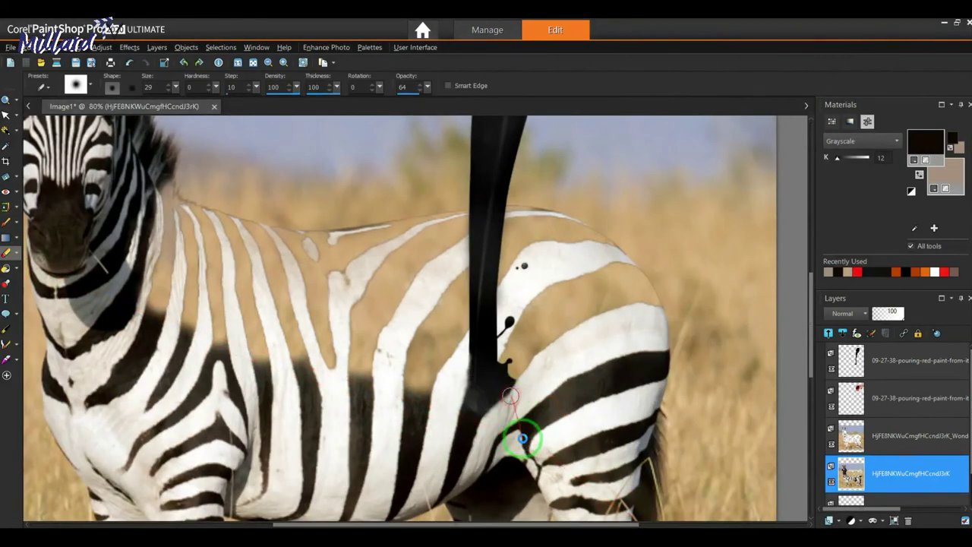
scroll(523, 437, "down", 2)
scroll(506, 434, "up", 4)
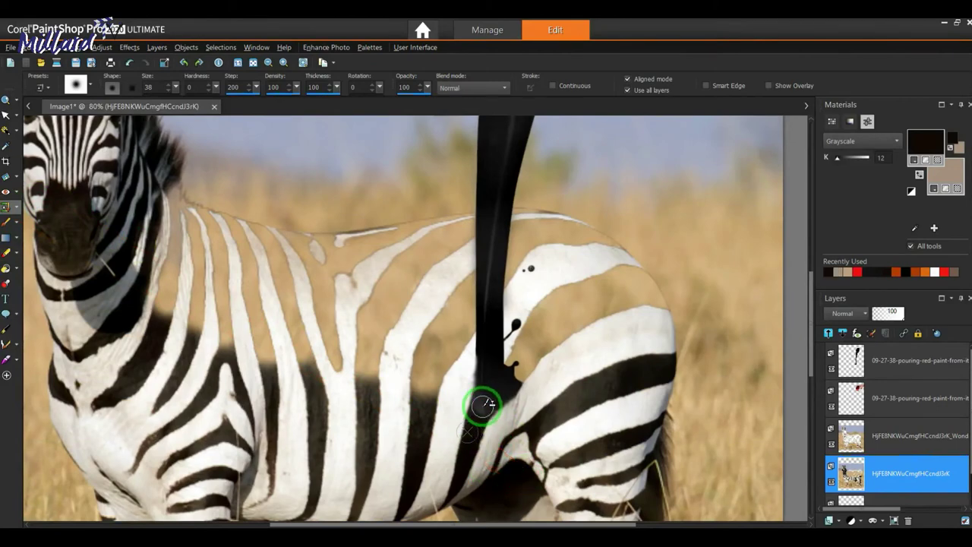
scroll(481, 407, "up", 1)
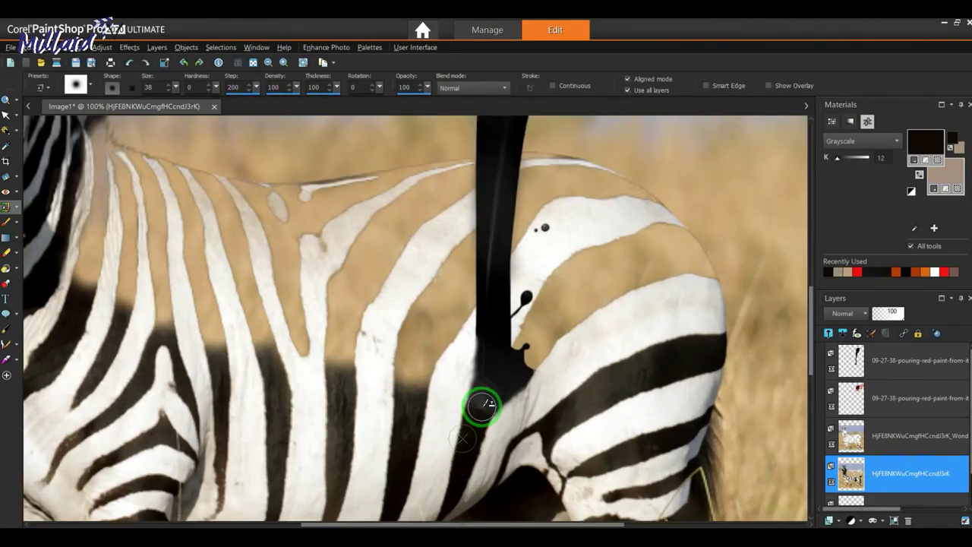
left_click(896, 360)
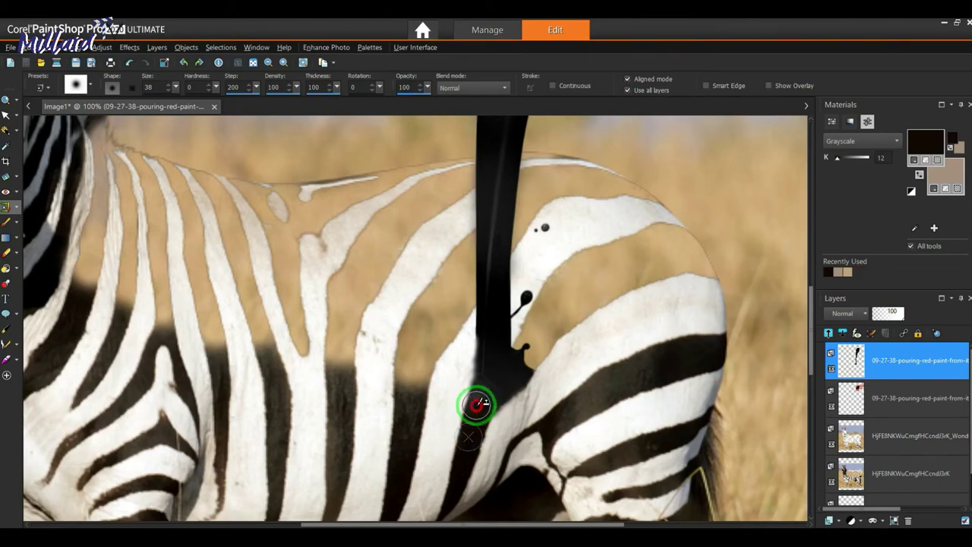
- Paint over the base of the black paint stream so it blends into the haunch stripe
scroll(532, 406, "down", 1)
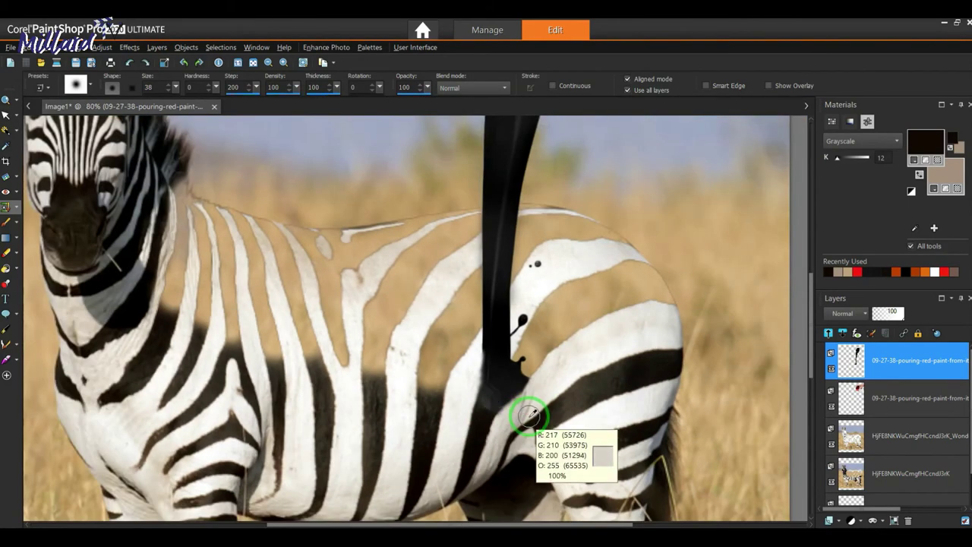
scroll(530, 416, "down", 1)
scroll(529, 418, "down", 1)
scroll(530, 425, "down", 1)
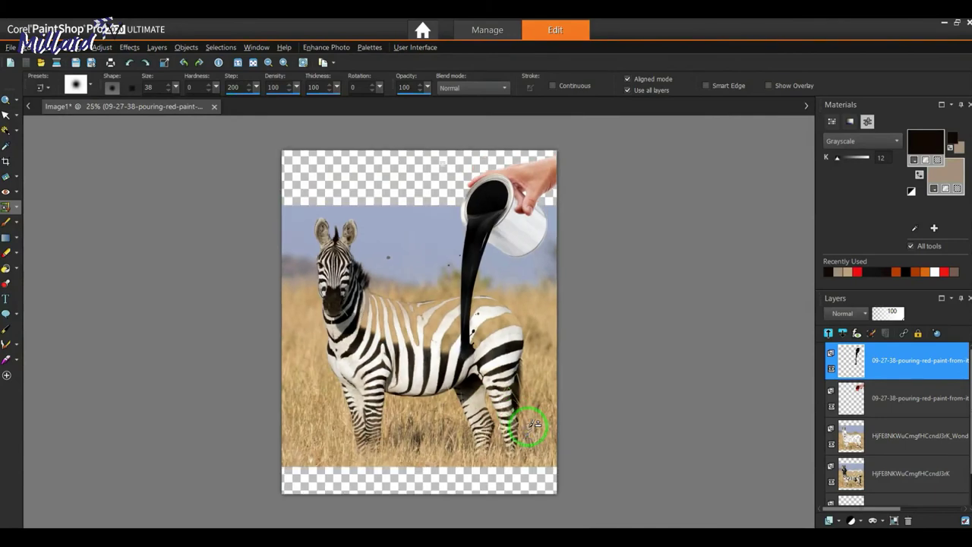
scroll(421, 224, "up", 1)
scroll(414, 211, "up", 1)
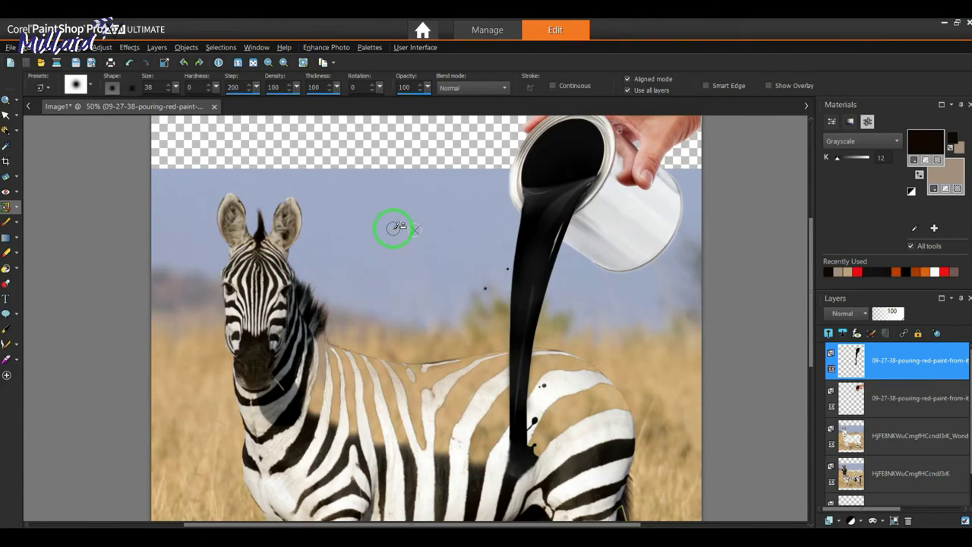
scroll(465, 253, "down", 1)
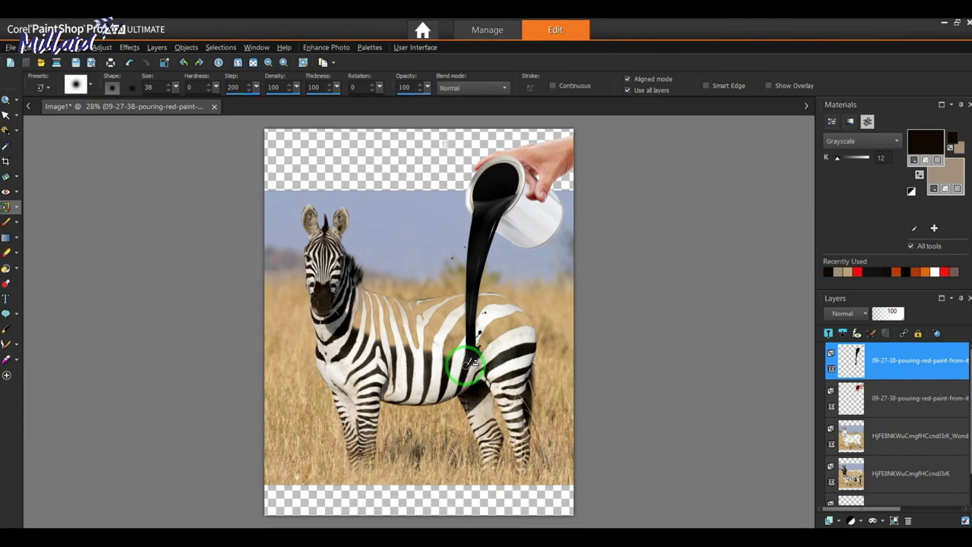
scroll(470, 363, "up", 2)
scroll(464, 370, "up", 1)
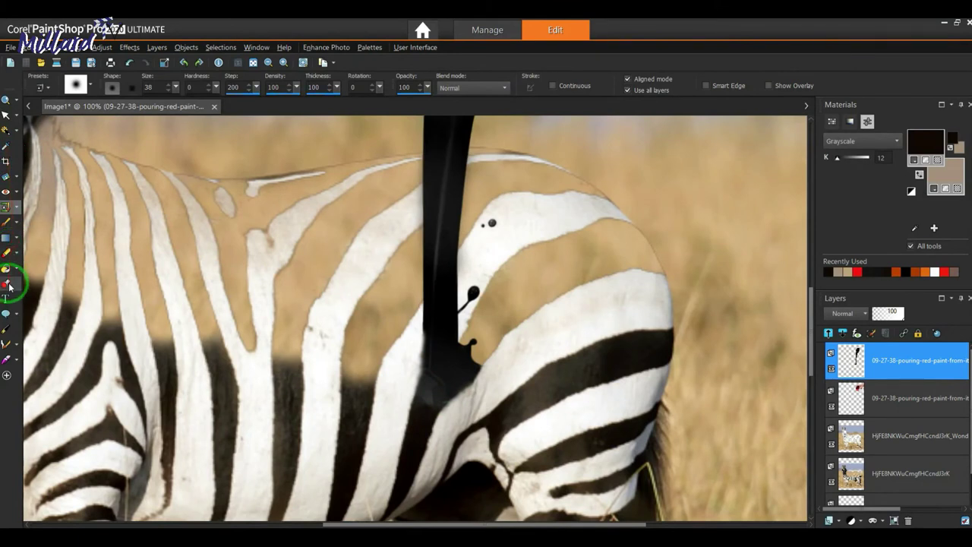
left_click(6, 221)
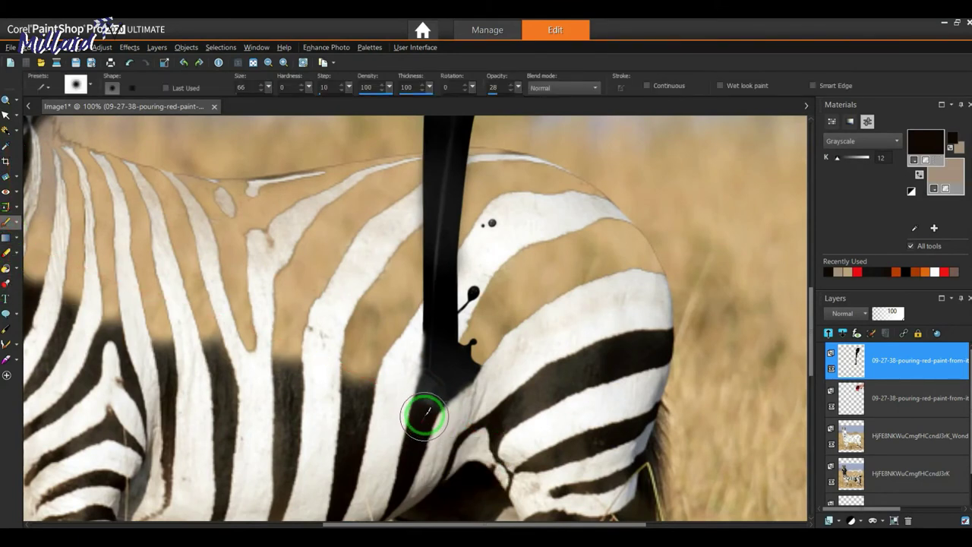
mouse_move(428, 414)
left_mouse_down()
mouse_move(439, 382)
mouse_move(509, 368)
left_mouse_up()
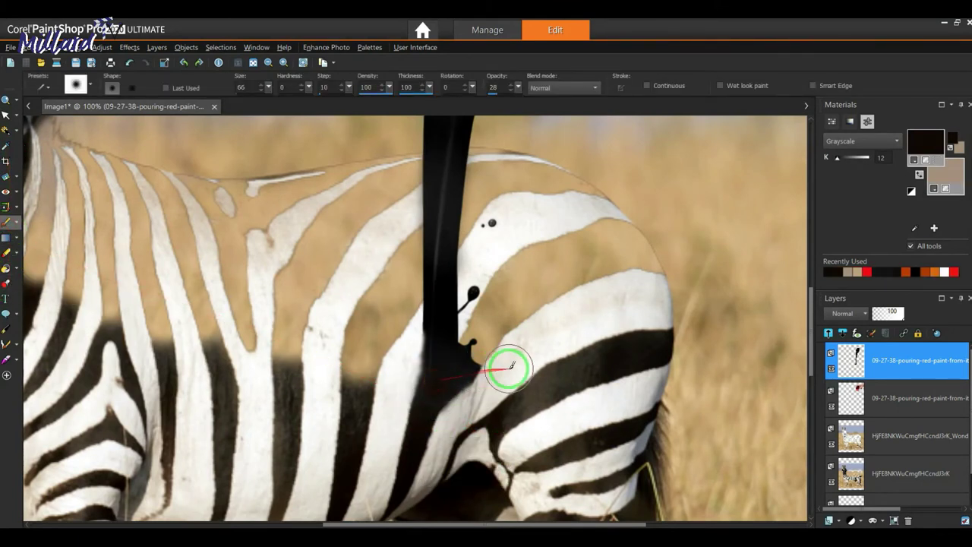
left_click_drag(423, 430, 435, 391)
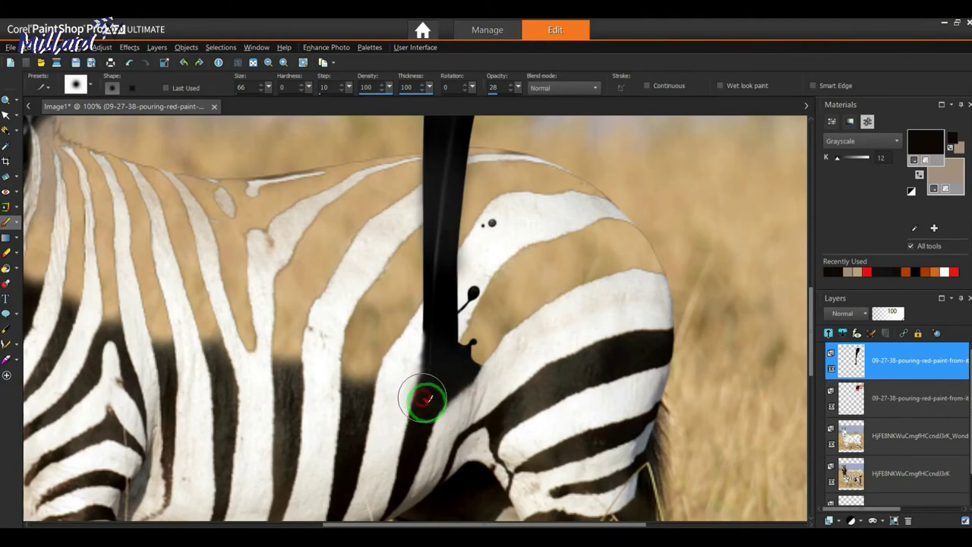
- Zoom out to view the whole composite image
scroll(482, 455, "down", 1)
scroll(486, 454, "down", 1)
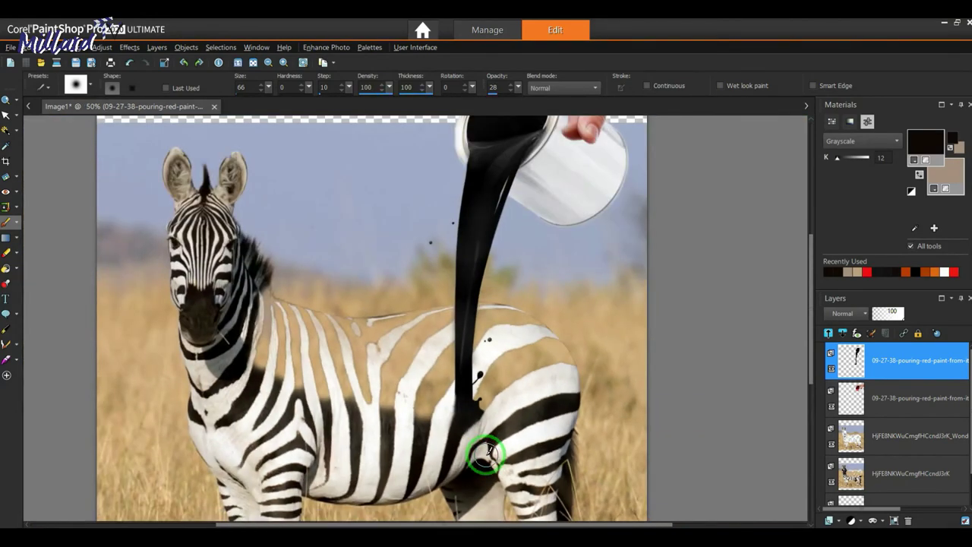
scroll(487, 454, "down", 1)
scroll(486, 453, "down", 1)
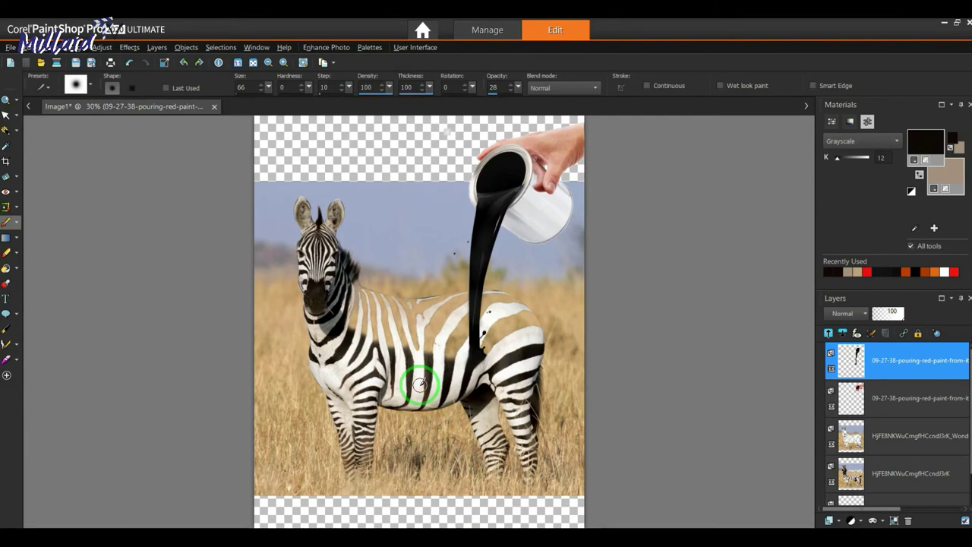
scroll(417, 378, "down", 1)
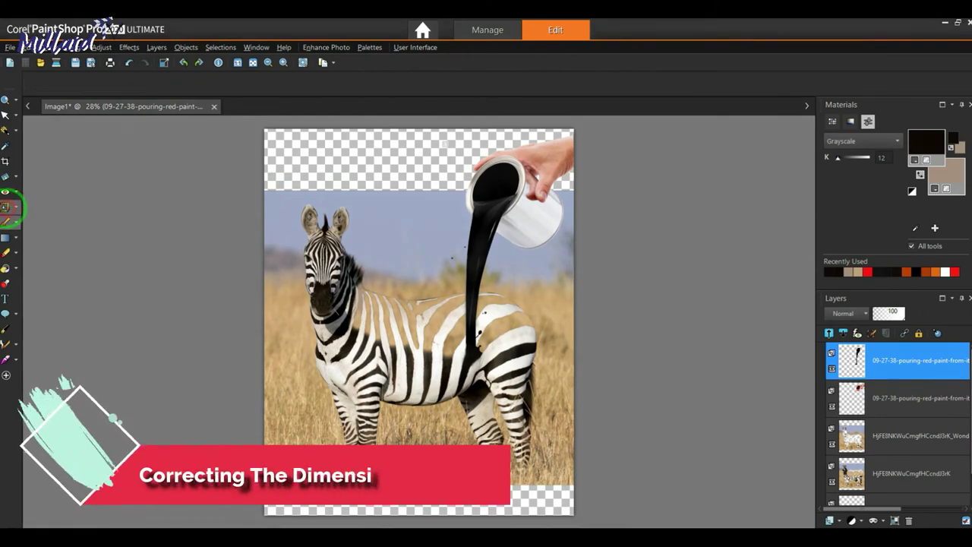
- Set the Clone Brush to size 205 on the zebra photo layer and hide the paint-pour and paint-can layers
scroll(391, 152, "up", 2)
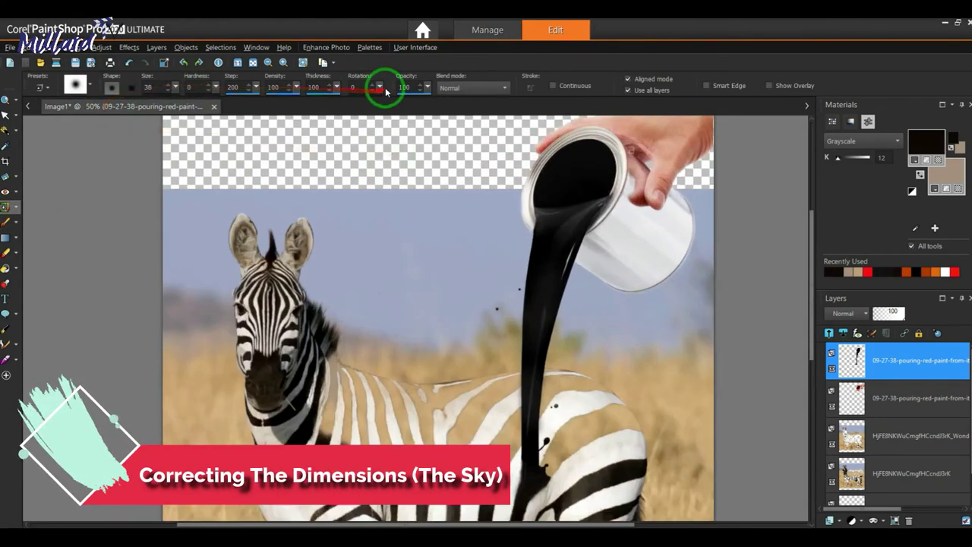
mouse_move(440, 182)
left_mouse_down()
mouse_move(402, 178)
mouse_move(505, 182)
mouse_move(456, 223)
mouse_move(434, 177)
mouse_move(386, 174)
left_mouse_up()
left_click(866, 435)
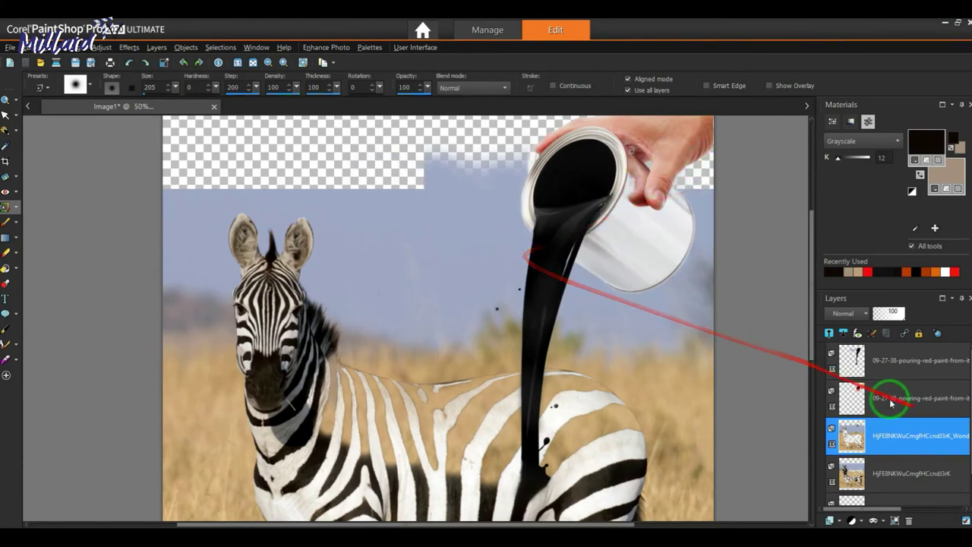
left_click(831, 354)
left_click(832, 406)
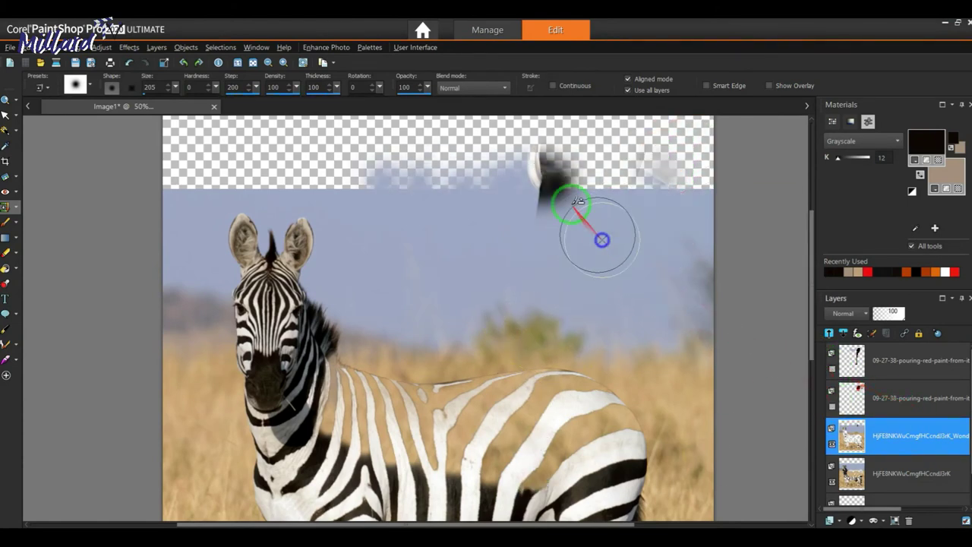
- Clone sky over the dark blob at the top and the top-left transparent strip
mouse_move(560, 206)
left_mouse_down()
mouse_move(553, 191)
mouse_move(569, 152)
mouse_move(560, 124)
left_mouse_up()
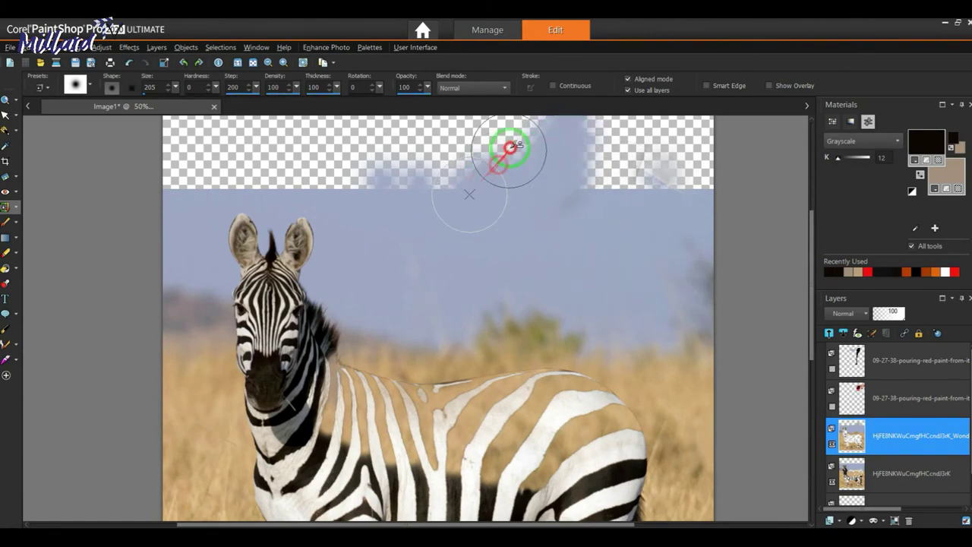
mouse_move(506, 152)
left_mouse_down()
mouse_move(537, 126)
mouse_move(532, 102)
mouse_move(525, 126)
mouse_move(433, 217)
mouse_move(455, 159)
mouse_move(438, 169)
mouse_move(462, 148)
mouse_move(457, 203)
left_mouse_up()
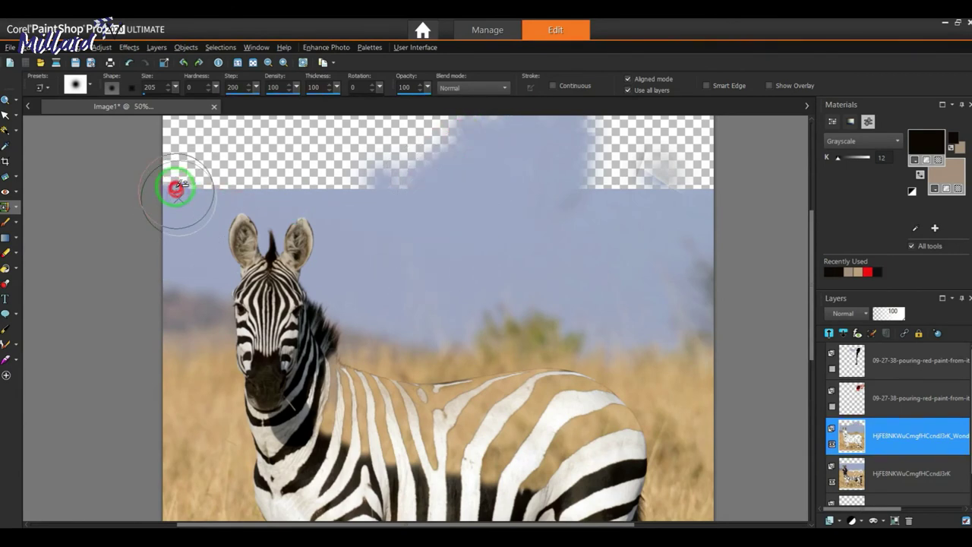
right_click(181, 229)
right_click(168, 169)
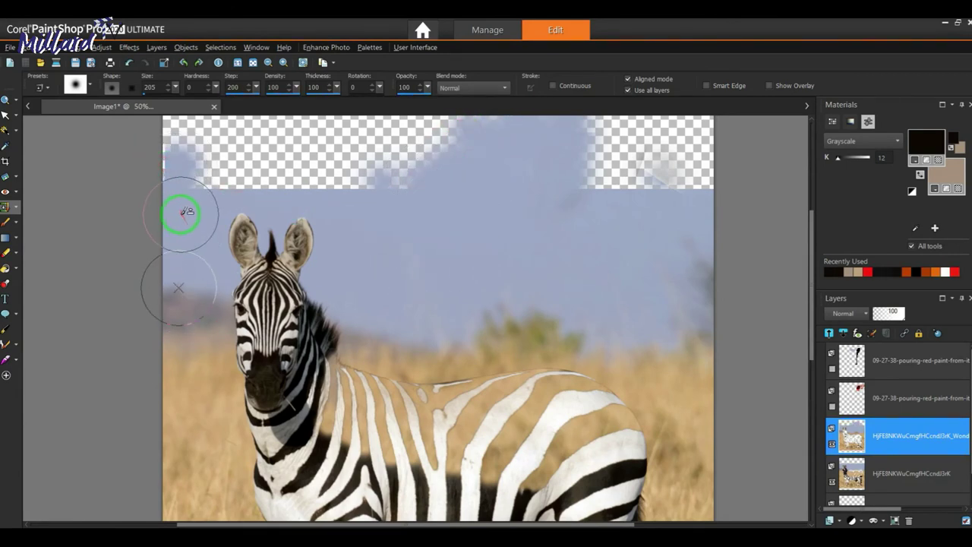
mouse_move(172, 175)
left_mouse_down()
mouse_move(174, 148)
mouse_move(187, 208)
left_mouse_up()
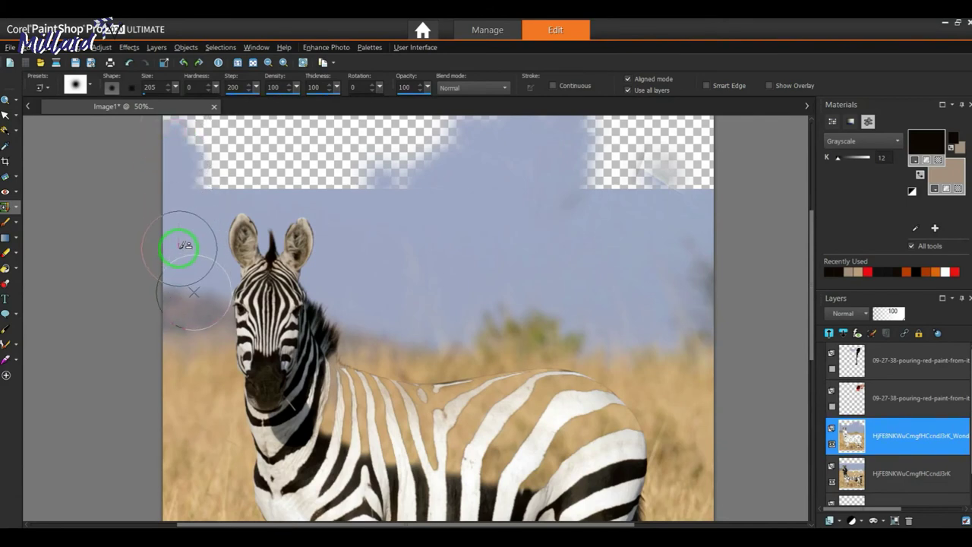
mouse_move(183, 143)
left_mouse_down()
mouse_move(178, 126)
mouse_move(205, 178)
left_mouse_up()
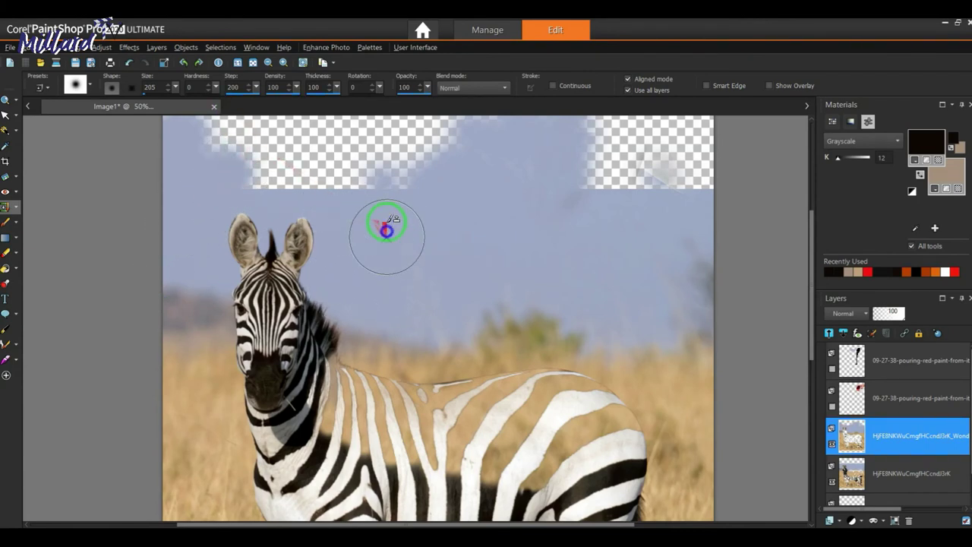
- Extend the cloned sky across the rest of the transparent top gap, including the centre patch
left_click_drag(386, 228, 386, 176)
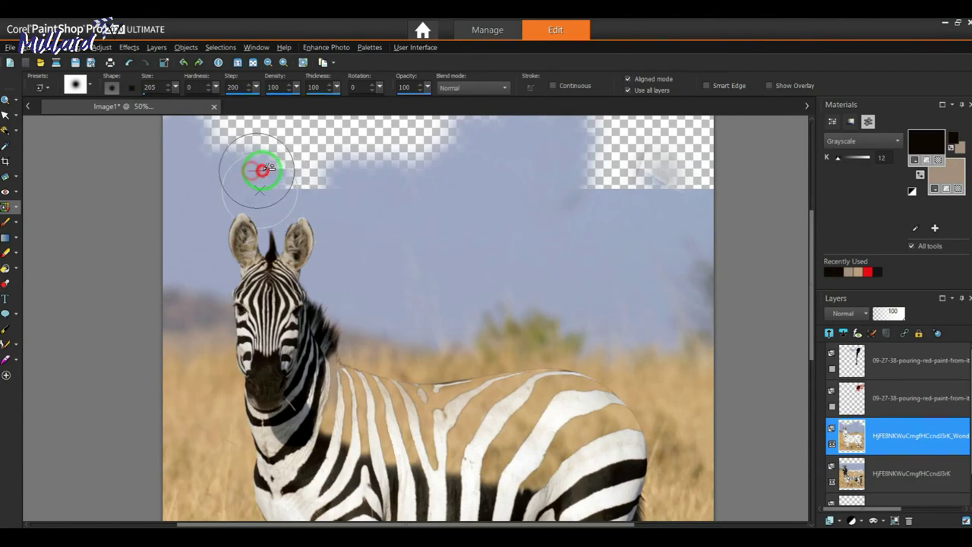
left_click_drag(260, 167, 291, 176)
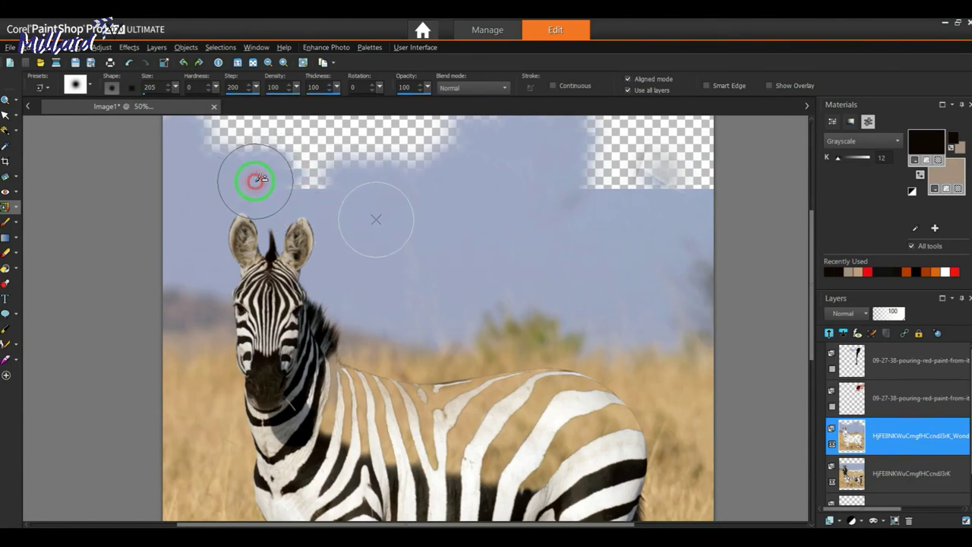
mouse_move(199, 190)
left_mouse_down()
mouse_move(210, 130)
mouse_move(276, 134)
mouse_move(246, 162)
mouse_move(280, 116)
left_mouse_up()
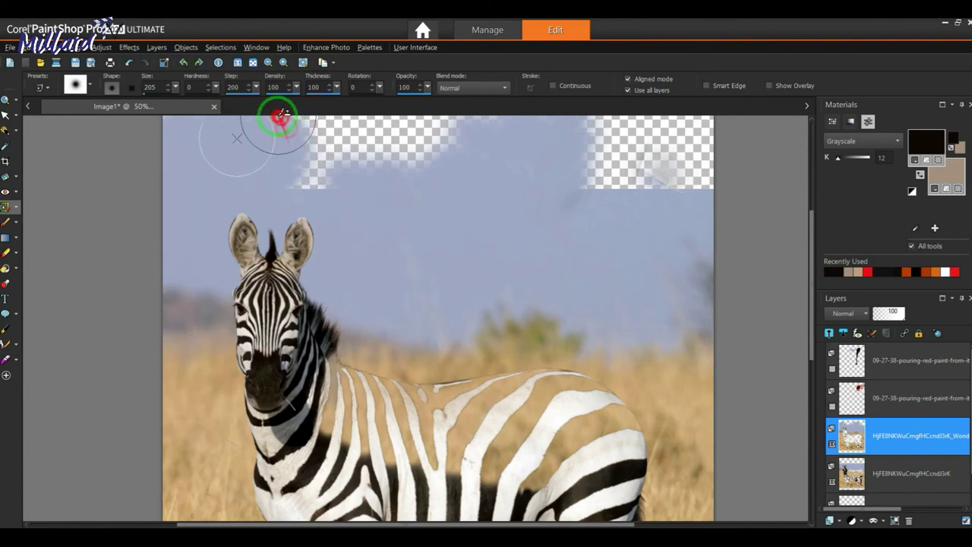
mouse_move(433, 141)
left_mouse_down()
mouse_move(406, 147)
mouse_move(420, 162)
mouse_move(370, 152)
mouse_move(384, 160)
mouse_move(315, 176)
mouse_move(354, 198)
left_mouse_up()
mouse_move(309, 168)
left_mouse_down()
mouse_move(376, 205)
mouse_move(290, 177)
left_mouse_up()
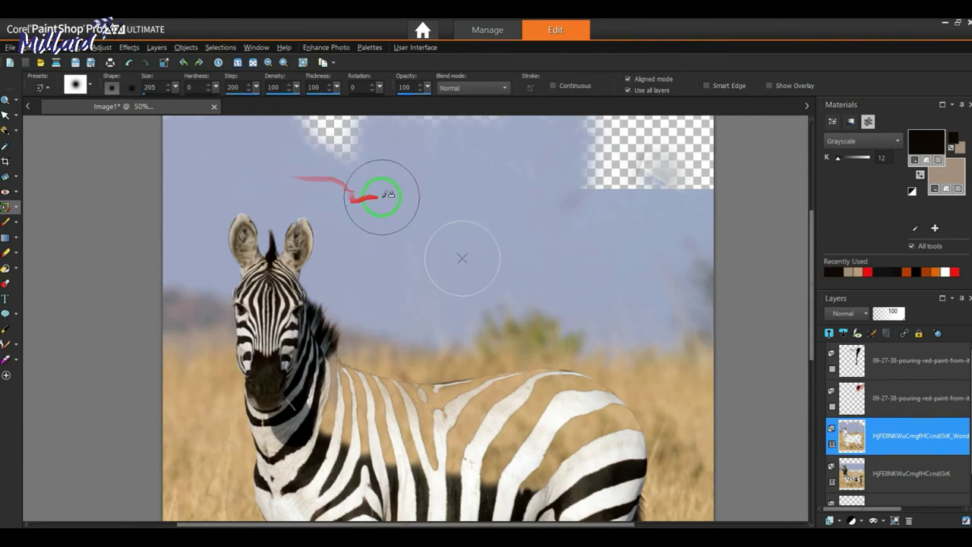
mouse_move(384, 196)
left_mouse_down()
mouse_move(311, 119)
mouse_move(362, 132)
mouse_move(354, 139)
left_mouse_up()
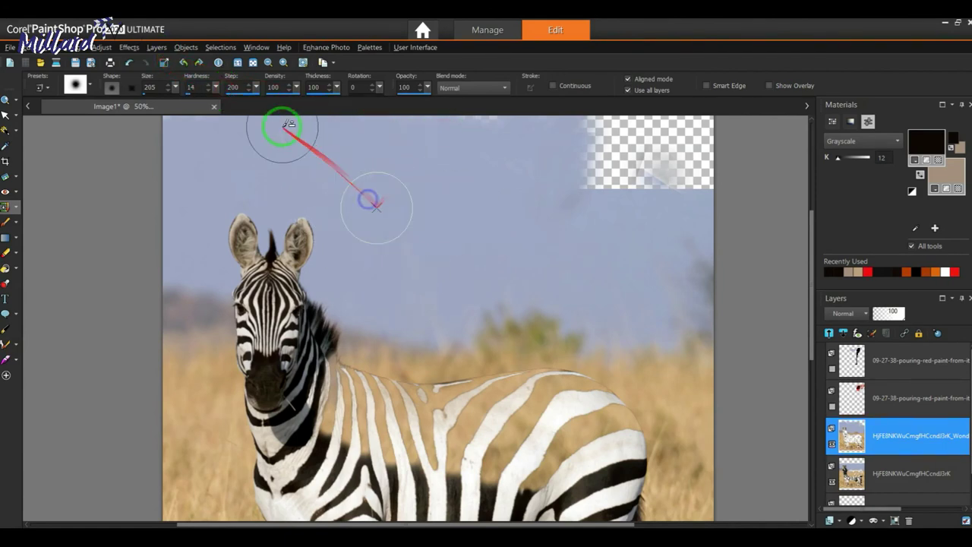
mouse_move(278, 127)
left_mouse_down()
mouse_move(427, 215)
mouse_move(478, 141)
mouse_move(504, 144)
mouse_move(532, 202)
mouse_move(575, 162)
mouse_move(613, 217)
mouse_move(604, 164)
mouse_move(586, 156)
mouse_move(598, 150)
left_mouse_up()
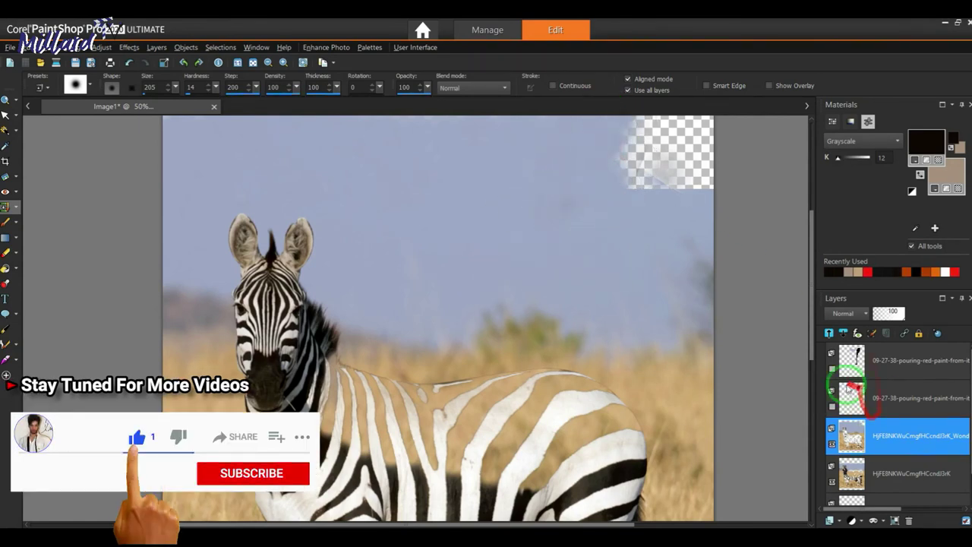
- Fill the top-right and top-left checkered patches with cloned sky, leaving the paint layers visible
left_click(831, 353)
left_click(833, 405)
left_click_drag(297, 171, 169, 133)
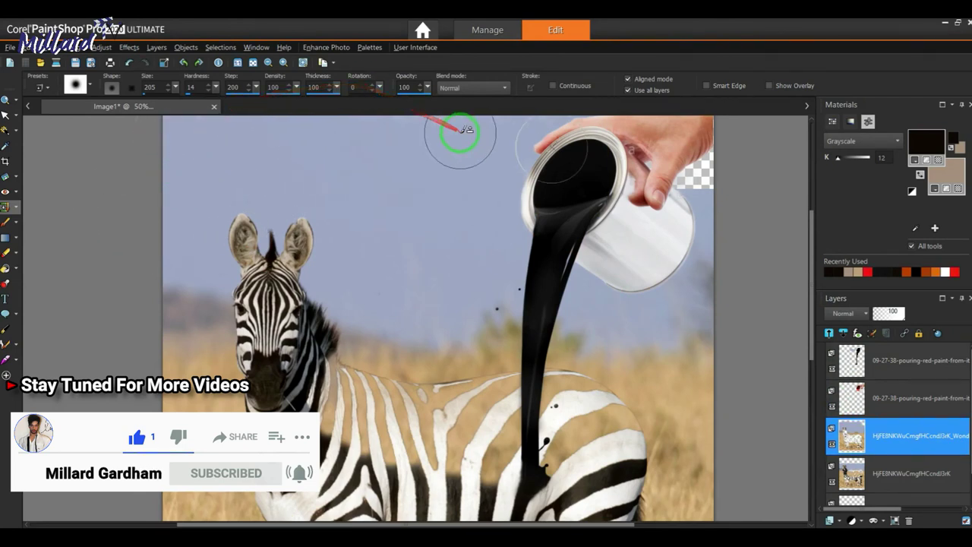
left_click(831, 391)
left_click(831, 353)
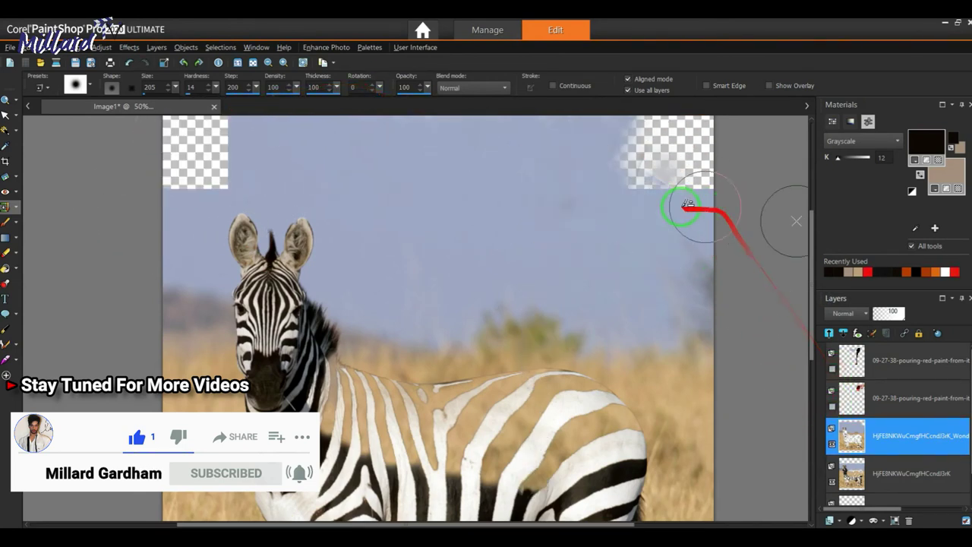
left_click_drag(655, 176, 696, 174)
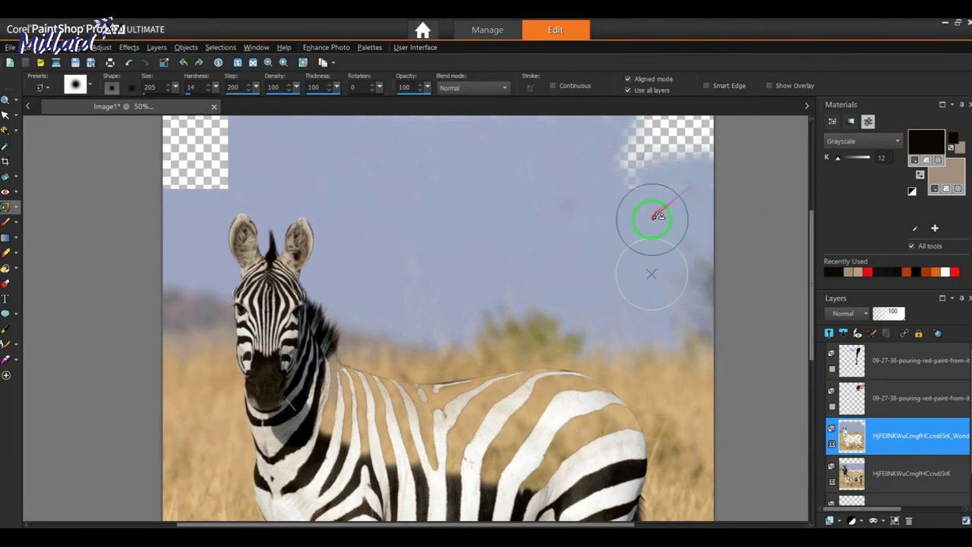
mouse_move(695, 133)
left_mouse_down()
mouse_move(608, 184)
mouse_move(673, 143)
left_mouse_up()
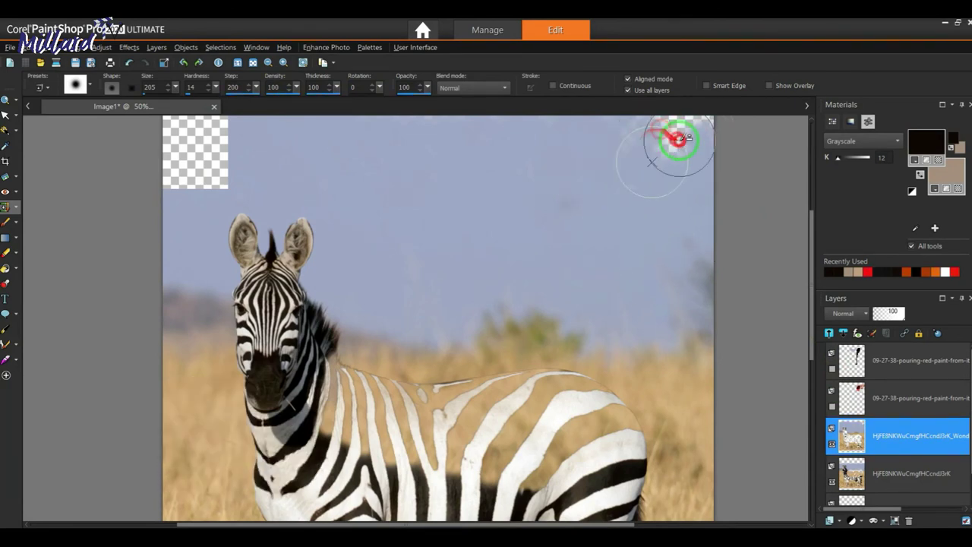
left_click(831, 391)
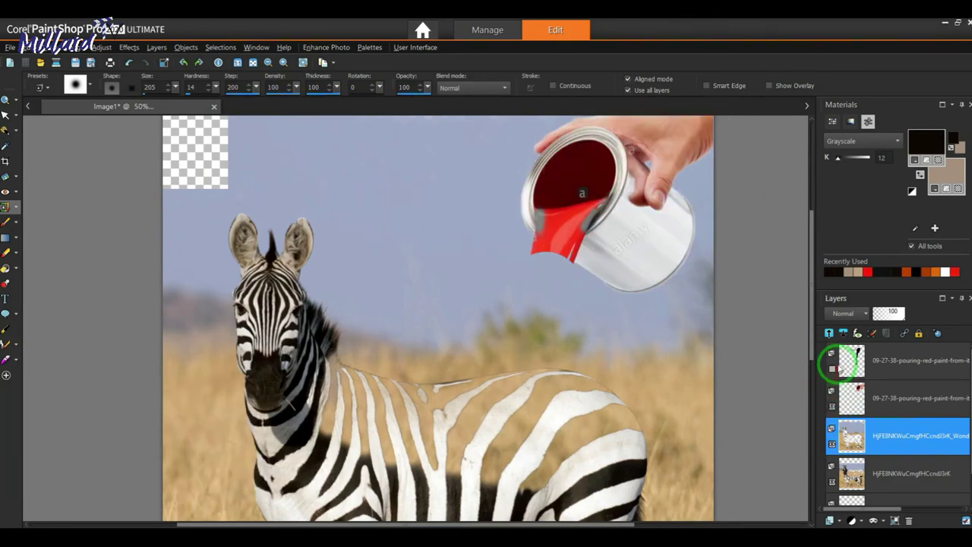
left_click(831, 353)
left_click_drag(204, 144, 165, 150)
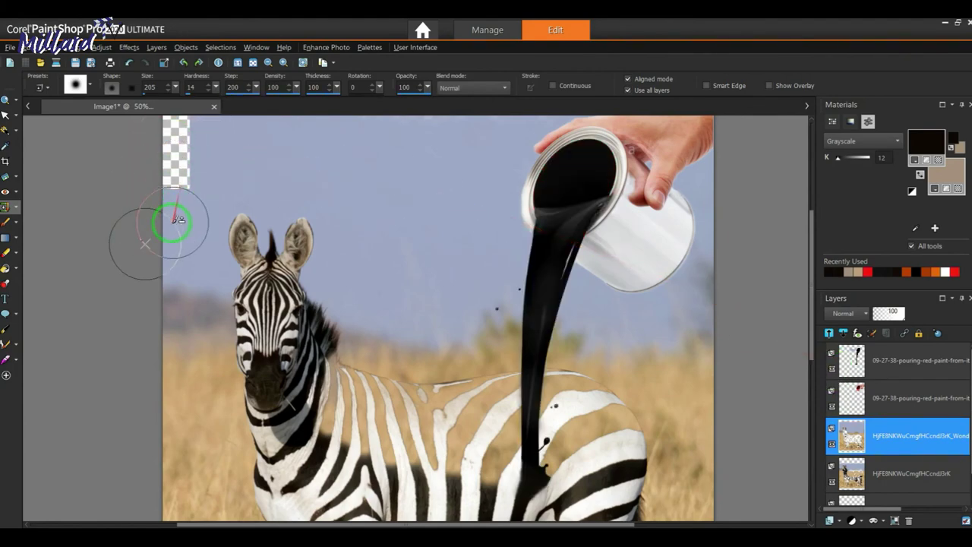